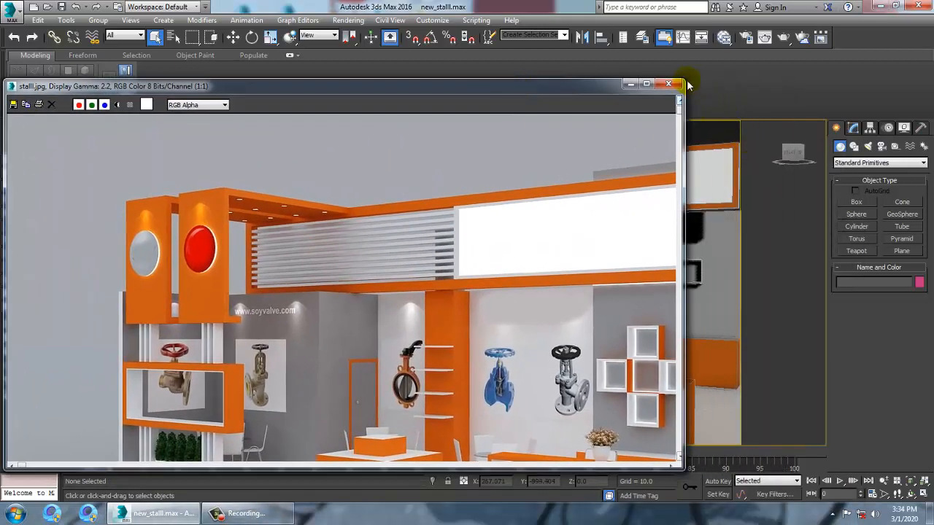
Resize and reposition the stalll.jpg reference image window to leave the booth's shelf and signboard area uncovered in the perspective view
{"action": "left_click_drag", "start_coordinate": [689, 84], "coordinate": [603, 170]}
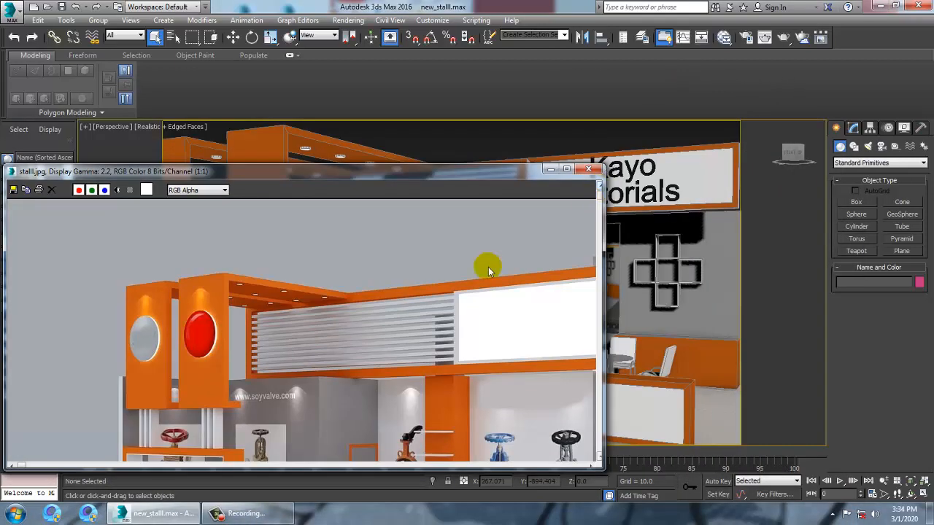
{"action": "left_click_drag", "start_coordinate": [343, 170], "coordinate": [319, 96]}
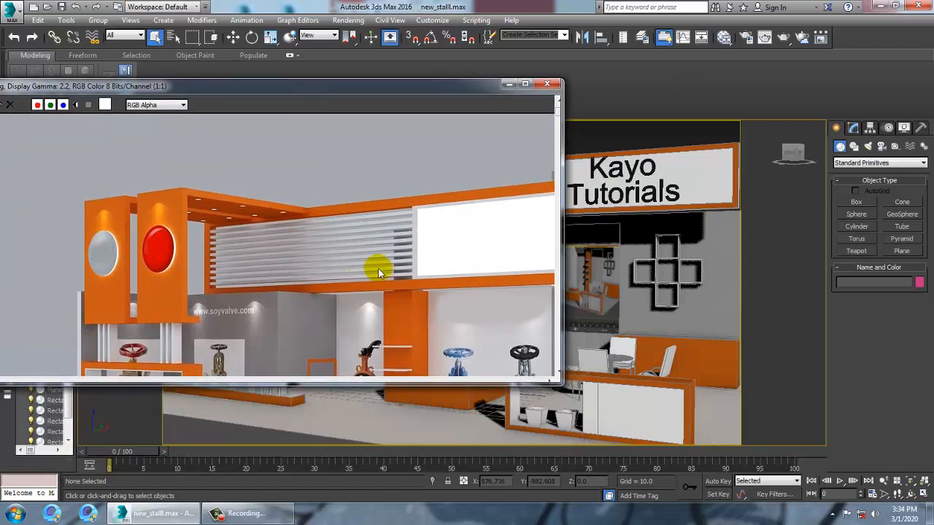
{"action": "middle_click_drag", "start_coordinate": [378, 270], "coordinate": [289, 202]}
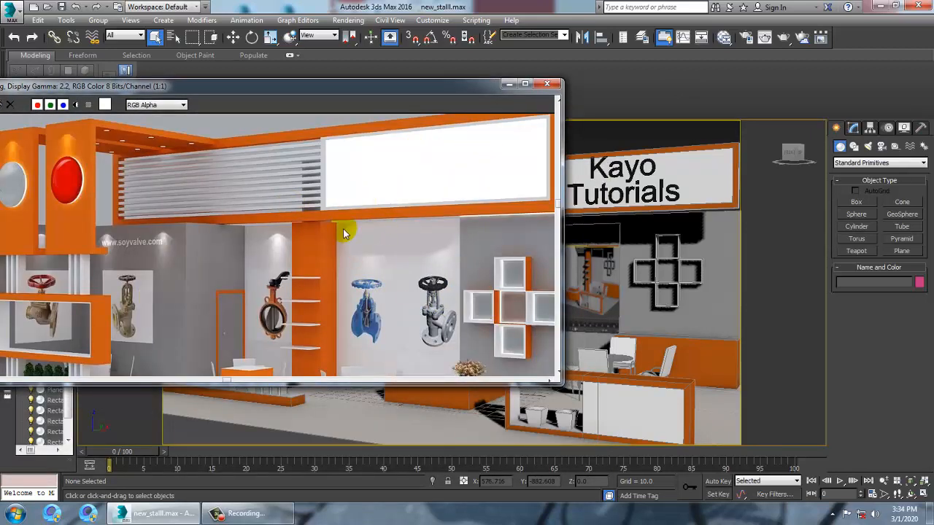
{"action": "left_click_drag", "start_coordinate": [465, 91], "coordinate": [423, 91]}
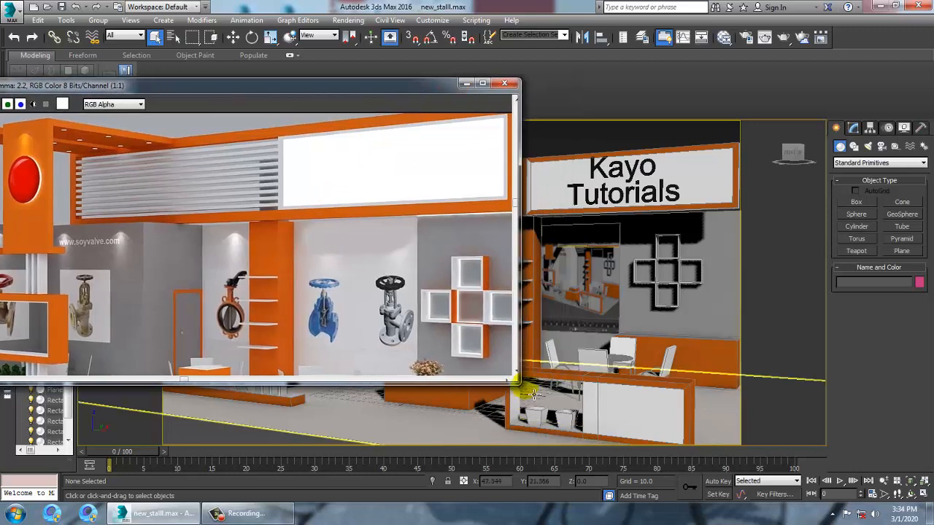
{"action": "left_click_drag", "start_coordinate": [515, 380], "coordinate": [404, 443]}
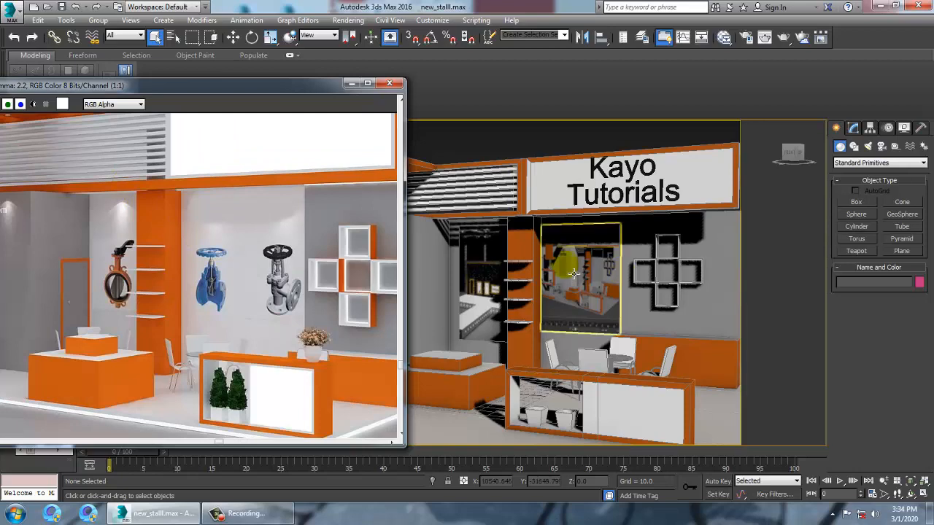
Place a targeted VRayIES light in the Top view beside the shelf column, at about X -22.9, Y 101.9
{"action": "middle_click_drag", "start_coordinate": [565, 268], "coordinate": [696, 324]}
{"action": "mouse_move", "coordinate": [640, 309]}
{"action": "middle_mouse_down", "text": "alt"}
{"action": "mouse_move", "coordinate": [659, 284]}
{"action": "mouse_move", "coordinate": [652, 319]}
{"action": "middle_mouse_up", "text": "alt"}
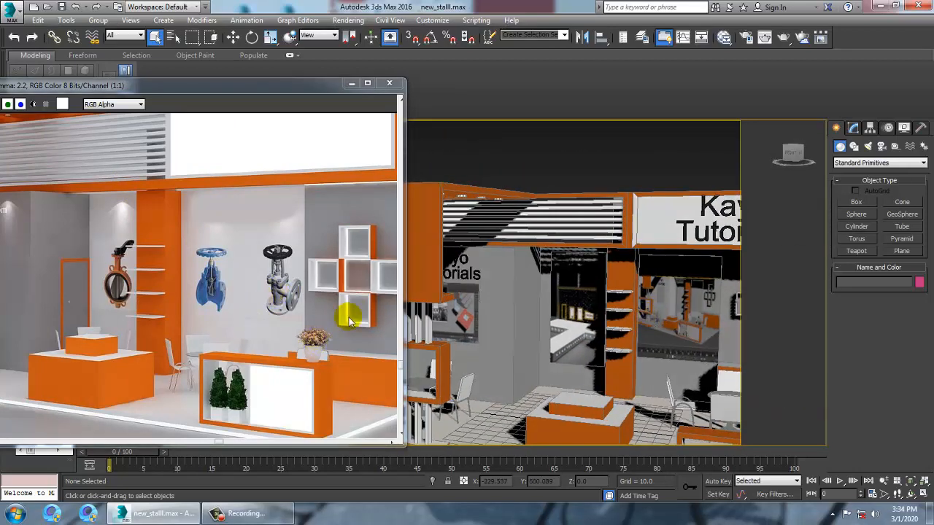
{"action": "scroll", "coordinate": [564, 255], "scroll_direction": "up", "scroll_amount": 6}
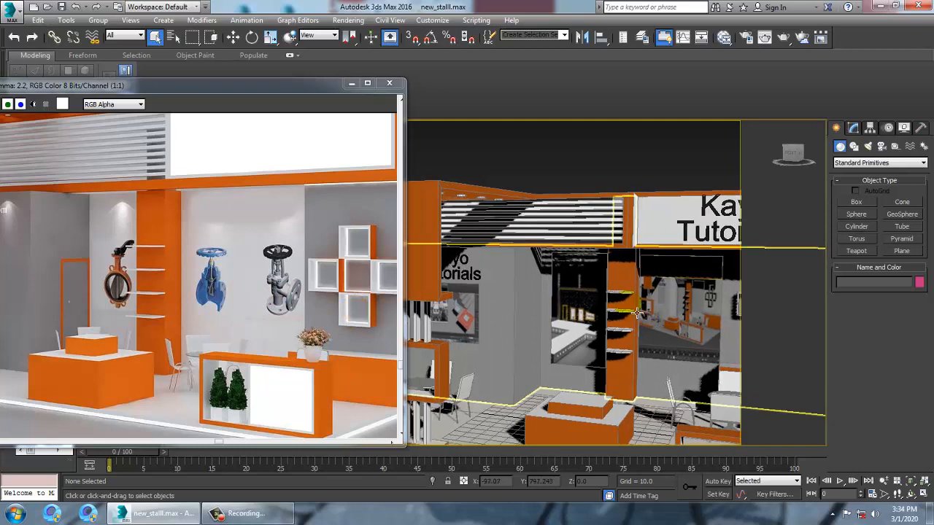
{"action": "middle_click_drag", "start_coordinate": [565, 255], "coordinate": [588, 306]}
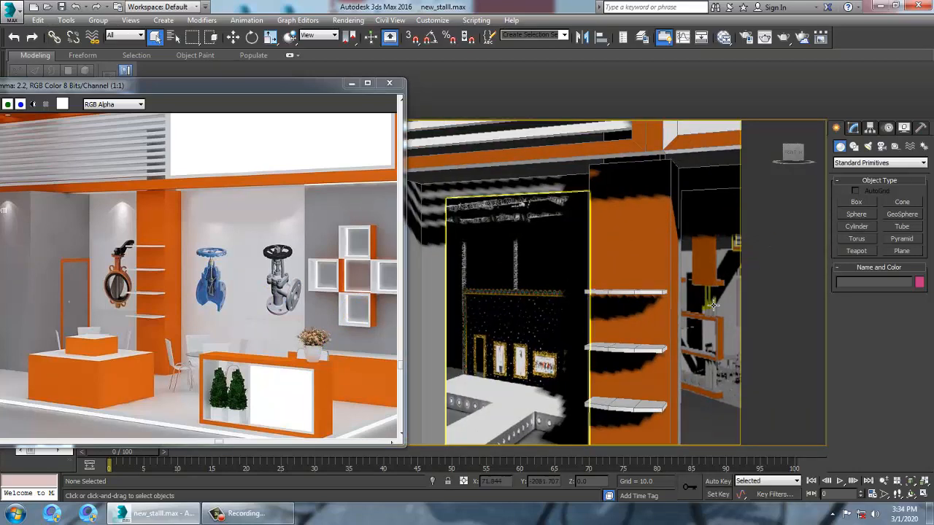
{"action": "left_click", "coordinate": [869, 147]}
{"action": "left_click", "coordinate": [872, 162]}
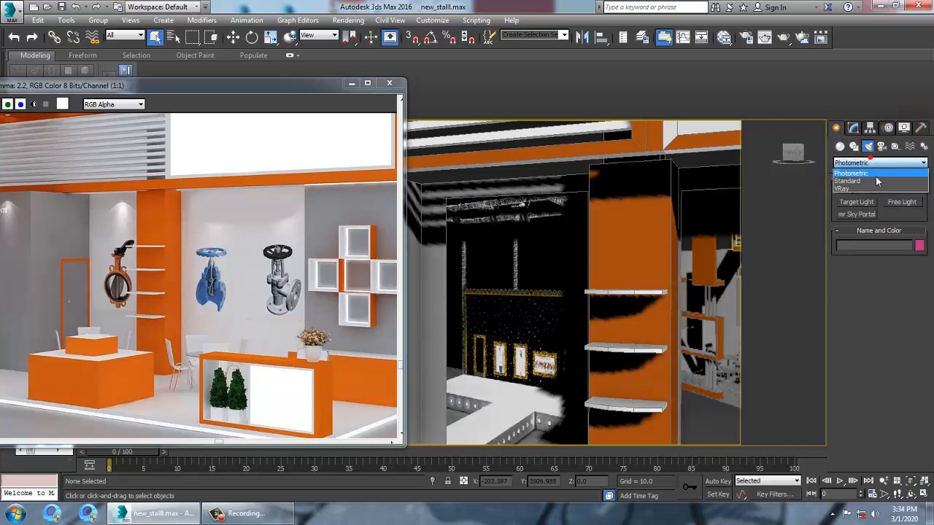
{"action": "left_click", "coordinate": [873, 189]}
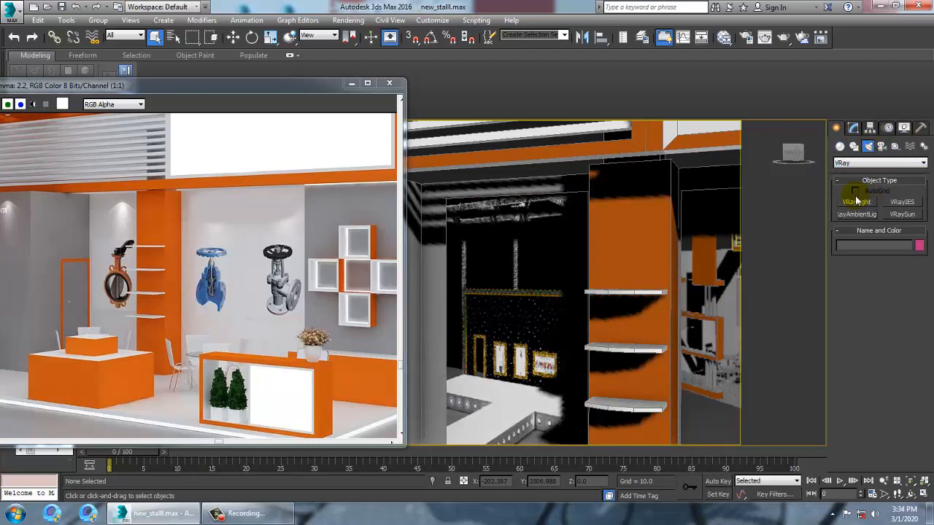
{"action": "left_click", "coordinate": [902, 203]}
{"action": "key", "text": "alt+w"}
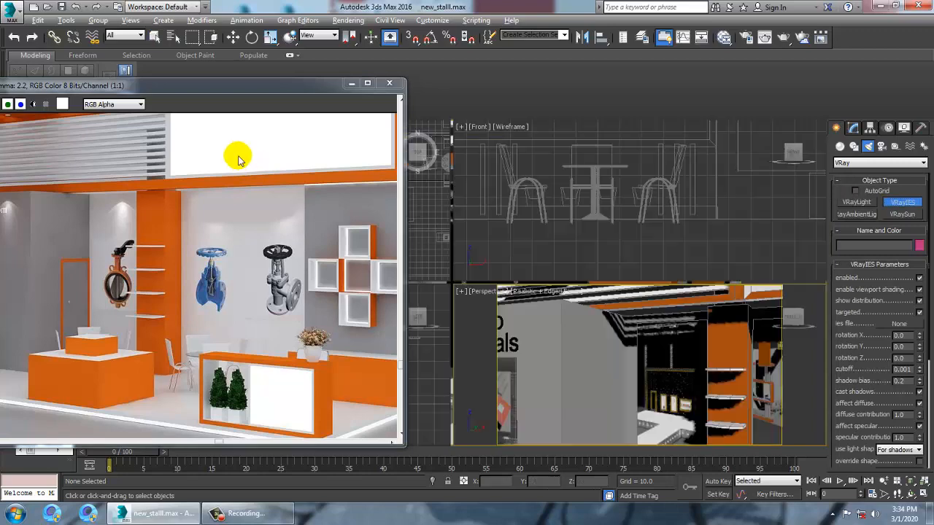
{"action": "left_click_drag", "start_coordinate": [213, 94], "coordinate": [221, 337]}
{"action": "key", "text": "alt+w"}
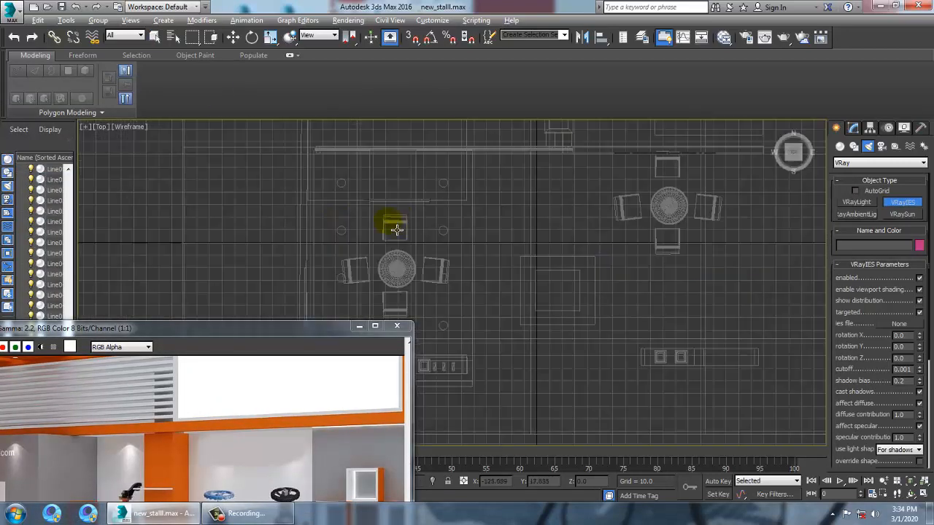
{"action": "middle_click_drag", "start_coordinate": [494, 252], "coordinate": [487, 316]}
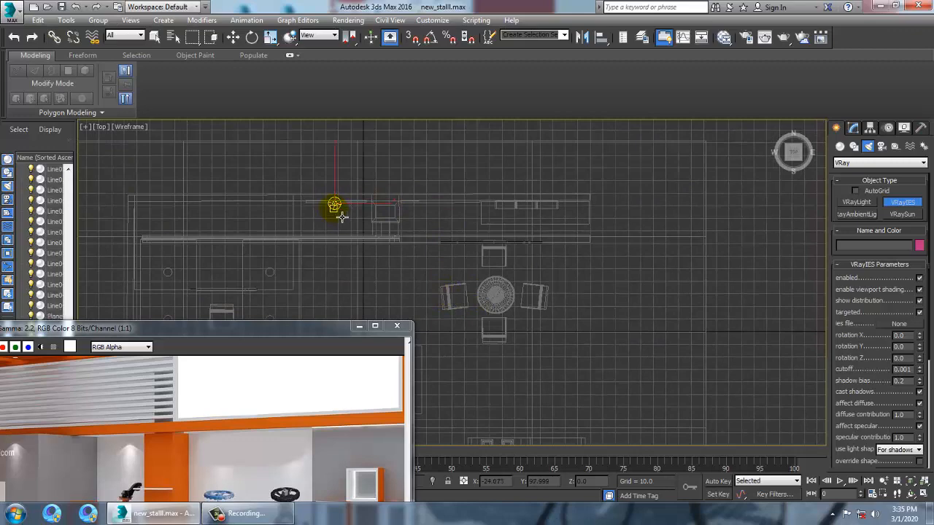
Raise the VRayIES light to about Z 114.6 and its target to about Z 80.7
{"action": "key", "text": "w"}
{"action": "key", "text": "alt+w"}
{"action": "right_click", "coordinate": [692, 334]}
{"action": "key", "text": "z"}
{"action": "key", "text": "alt+w"}
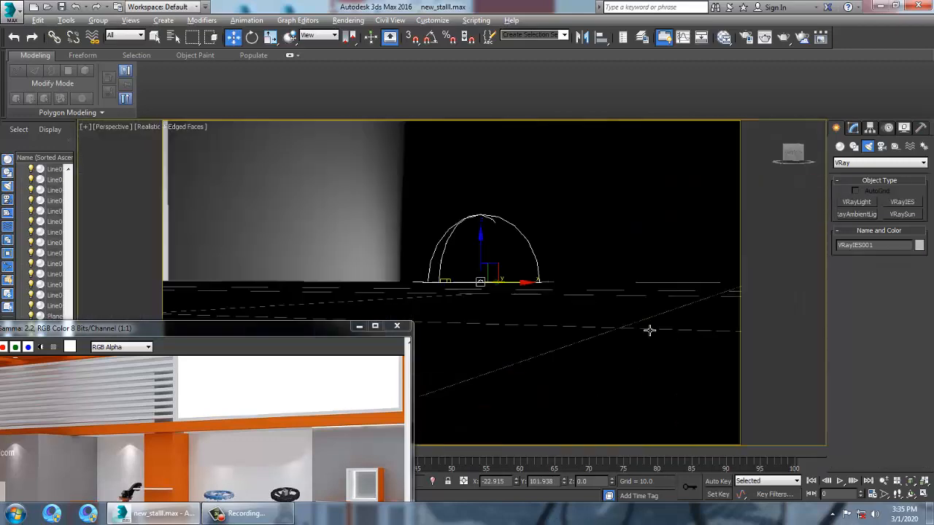
{"action": "scroll", "coordinate": [551, 318], "scroll_direction": "down", "scroll_amount": 4}
{"action": "scroll", "coordinate": [551, 317], "scroll_direction": "down", "scroll_amount": 6}
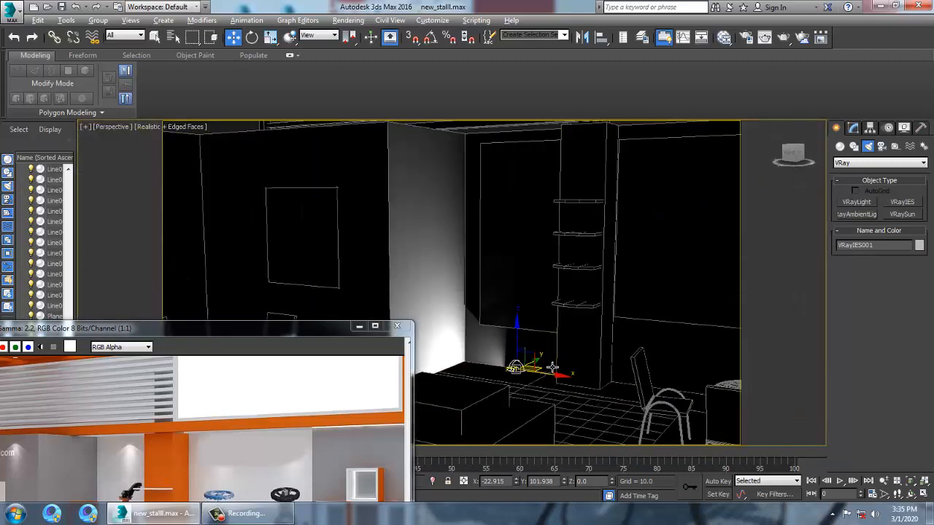
{"action": "left_click_drag", "start_coordinate": [527, 338], "coordinate": [573, 122]}
{"action": "left_click", "coordinate": [516, 375]}
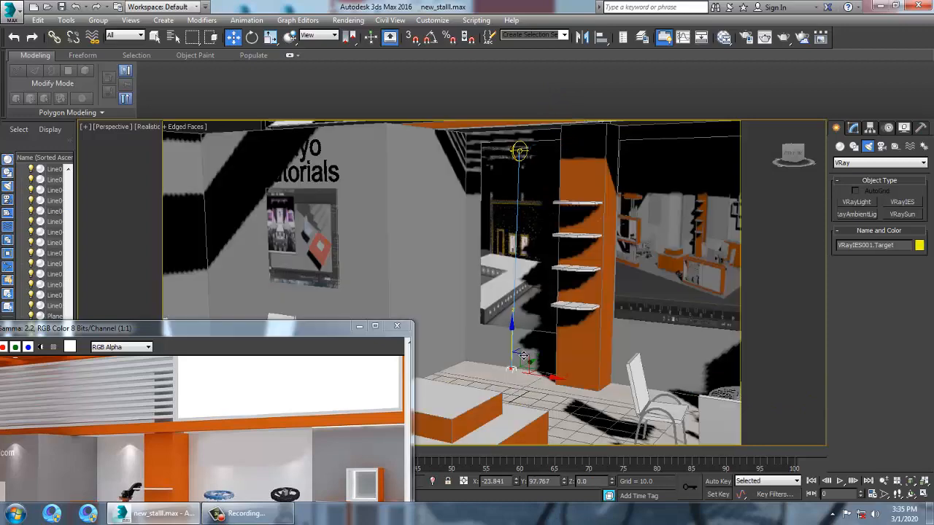
{"action": "left_click_drag", "start_coordinate": [513, 344], "coordinate": [559, 194]}
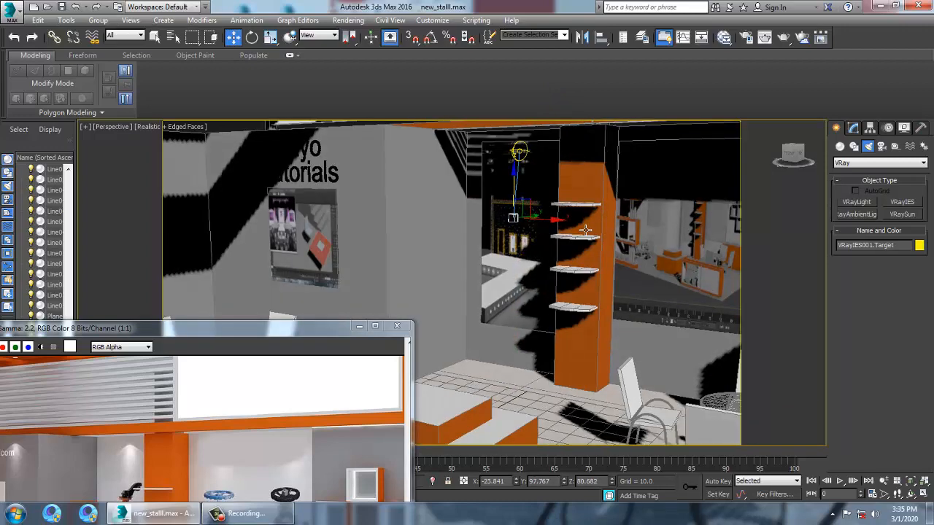
Shift the light's target to about Y 102.8 and raise the light about 2.6 units to Z 117.2
{"action": "middle_click_drag", "start_coordinate": [598, 182], "coordinate": [572, 195], "text": "alt"}
{"action": "middle_click_drag", "start_coordinate": [573, 196], "coordinate": [572, 290]}
{"action": "left_click_drag", "start_coordinate": [555, 311], "coordinate": [562, 311]}
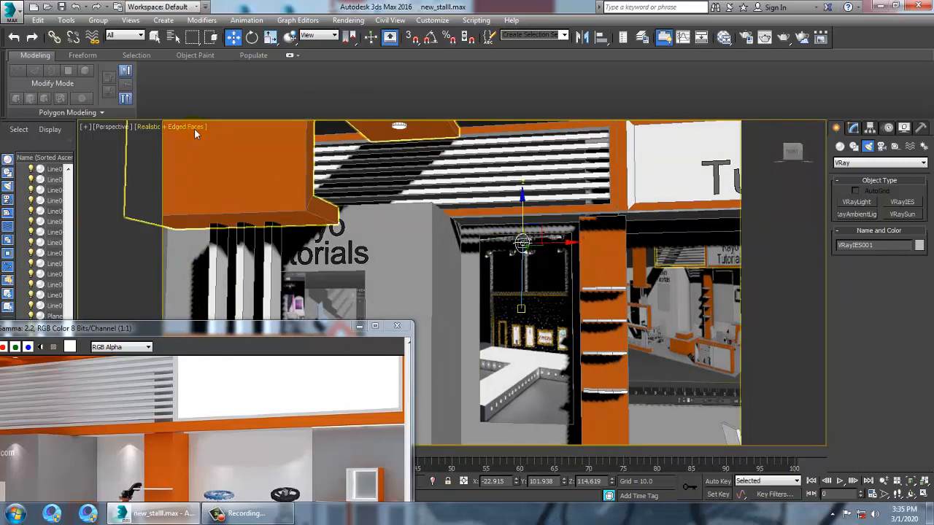
{"action": "left_click", "coordinate": [170, 130]}
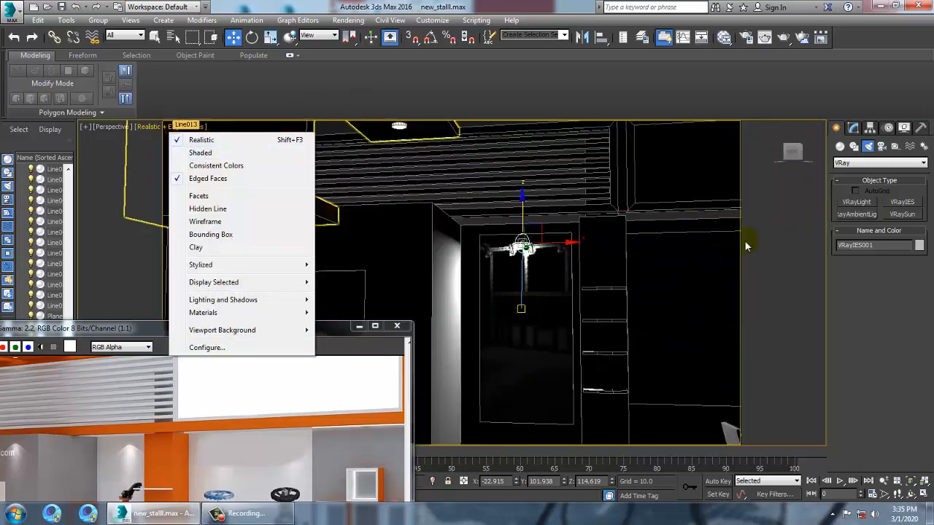
{"action": "mouse_move", "coordinate": [529, 213]}
{"action": "left_mouse_down"}
{"action": "mouse_move", "coordinate": [535, 200]}
{"action": "mouse_move", "coordinate": [538, 209]}
{"action": "left_mouse_up"}
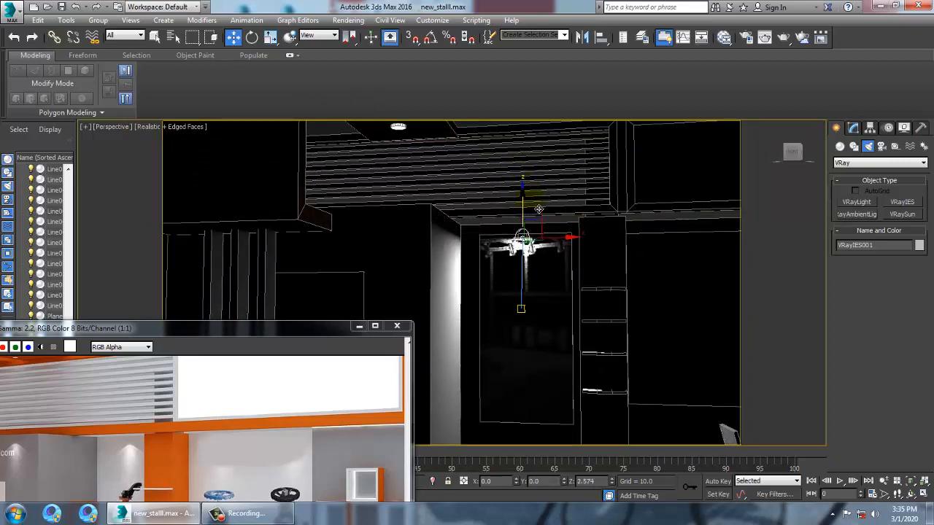
Shift the VRayIES light's target about 5.4 units further along Y
{"action": "middle_click_drag", "start_coordinate": [540, 277], "coordinate": [542, 337], "text": "alt"}
{"action": "left_click", "coordinate": [521, 311]}
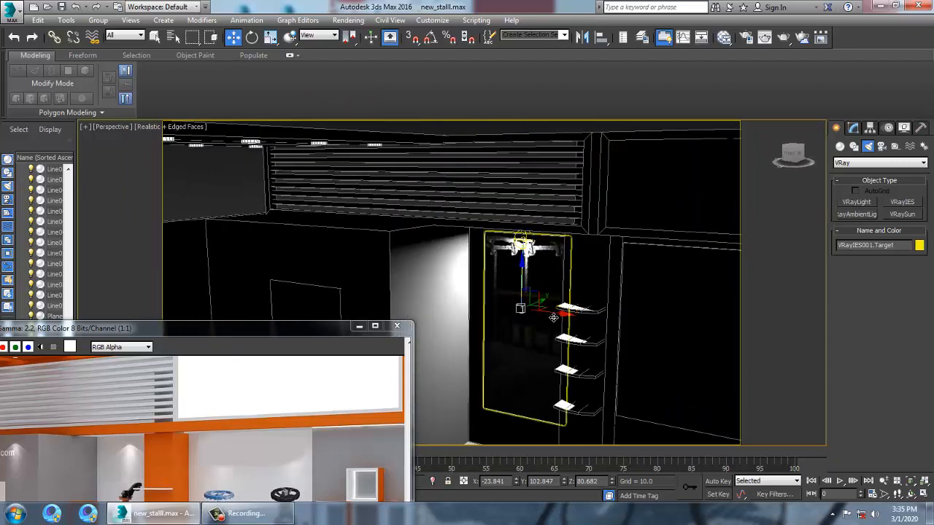
{"action": "left_click_drag", "start_coordinate": [550, 311], "coordinate": [556, 310]}
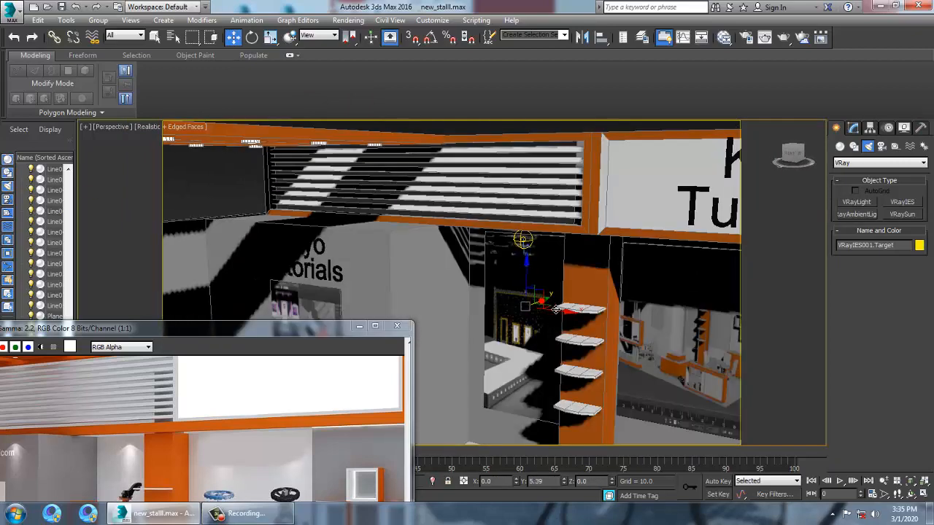
Set the VRayIES light's color to a warm beige with red 209, green 185 and blue 159
{"action": "left_click", "coordinate": [523, 240]}
{"action": "left_click", "coordinate": [856, 129]}
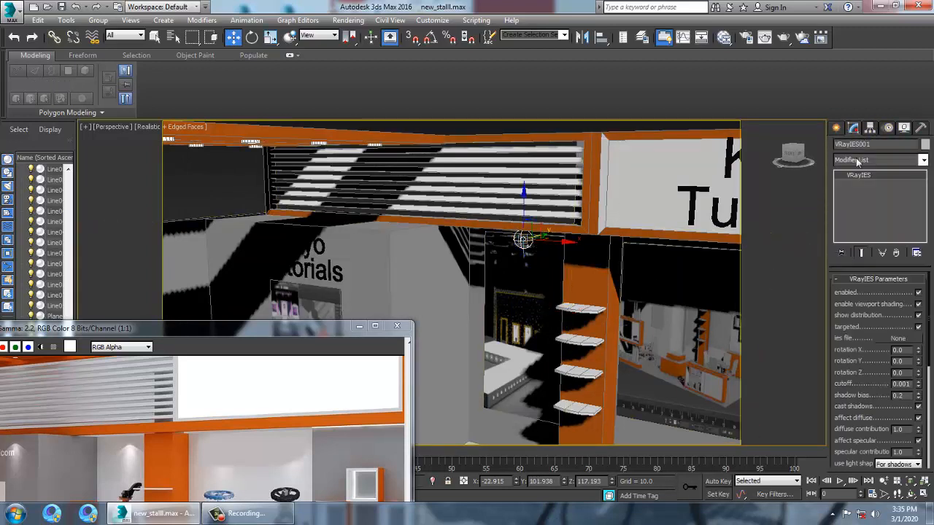
{"action": "left_click_drag", "start_coordinate": [858, 385], "coordinate": [890, 200]}
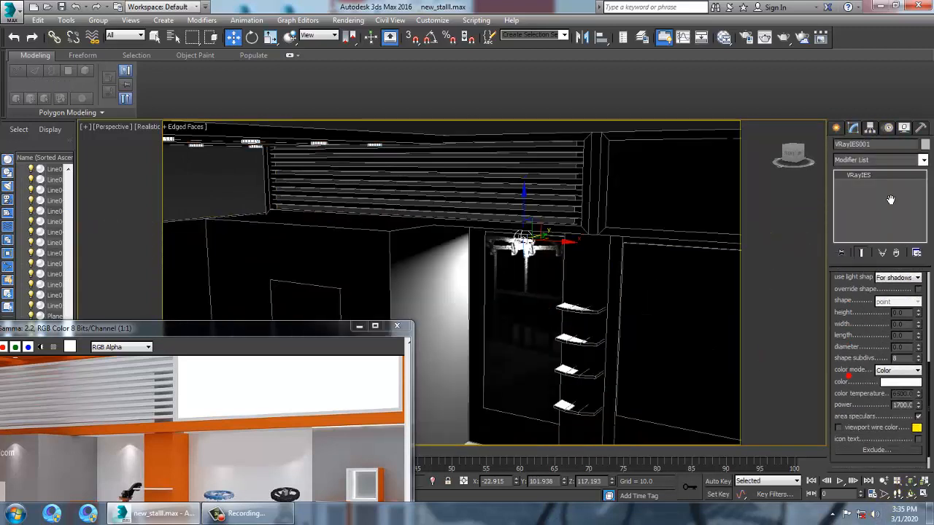
{"action": "left_click", "coordinate": [907, 384]}
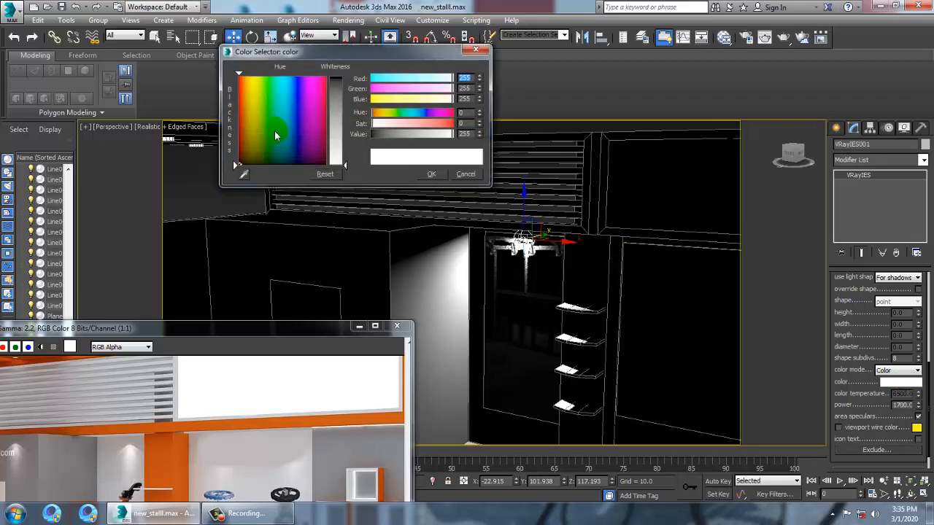
{"action": "left_click_drag", "start_coordinate": [339, 161], "coordinate": [340, 146]}
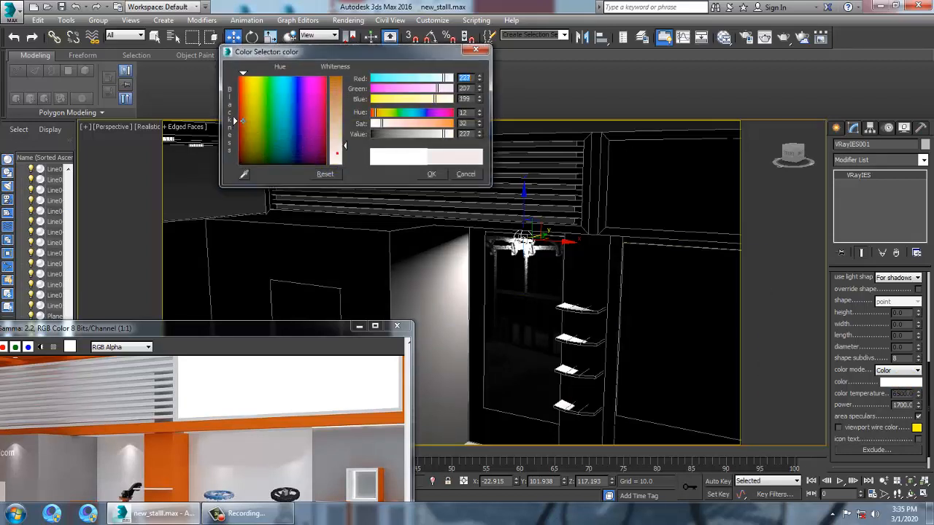
{"action": "mouse_move", "coordinate": [245, 115]}
{"action": "left_mouse_down"}
{"action": "mouse_move", "coordinate": [253, 90]}
{"action": "mouse_move", "coordinate": [244, 88]}
{"action": "left_mouse_up"}
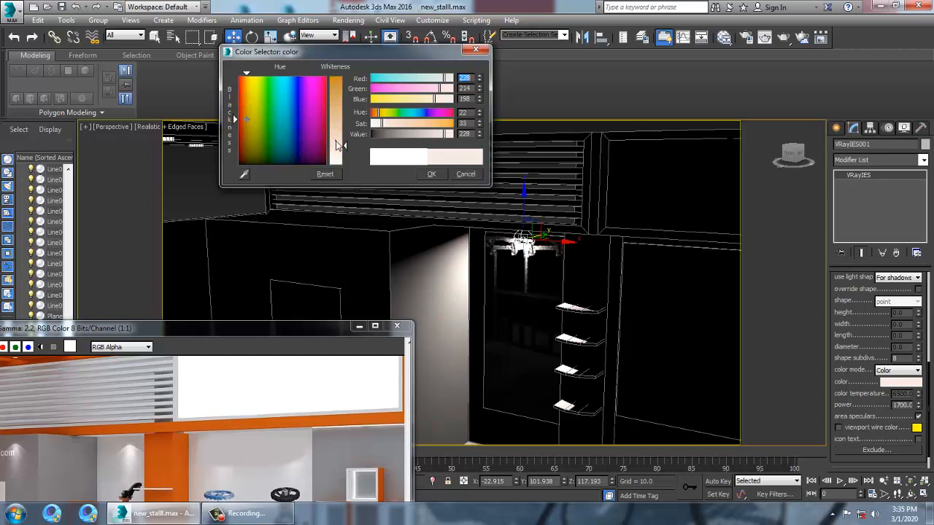
{"action": "left_click_drag", "start_coordinate": [338, 146], "coordinate": [368, 158]}
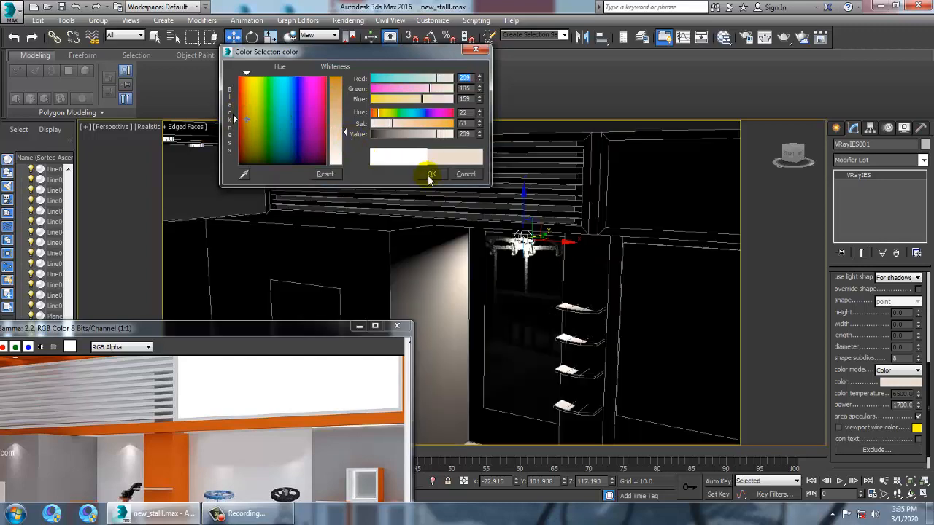
{"action": "left_click", "coordinate": [431, 173]}
{"action": "middle_click_drag", "start_coordinate": [661, 273], "coordinate": [610, 237]}
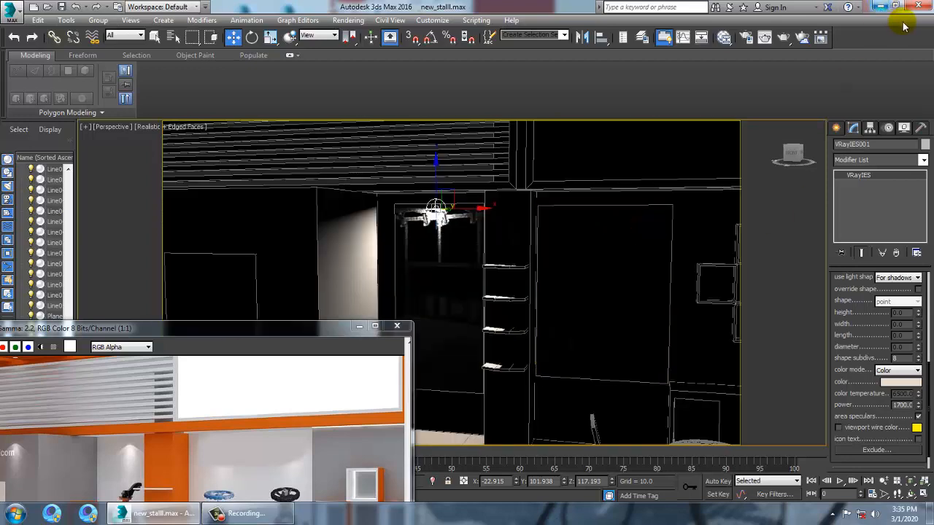
Extract the leomoon-dot-com_ies-lights-pack archive in place inside the desktop's ies folder
{"action": "left_click", "coordinate": [879, 6]}
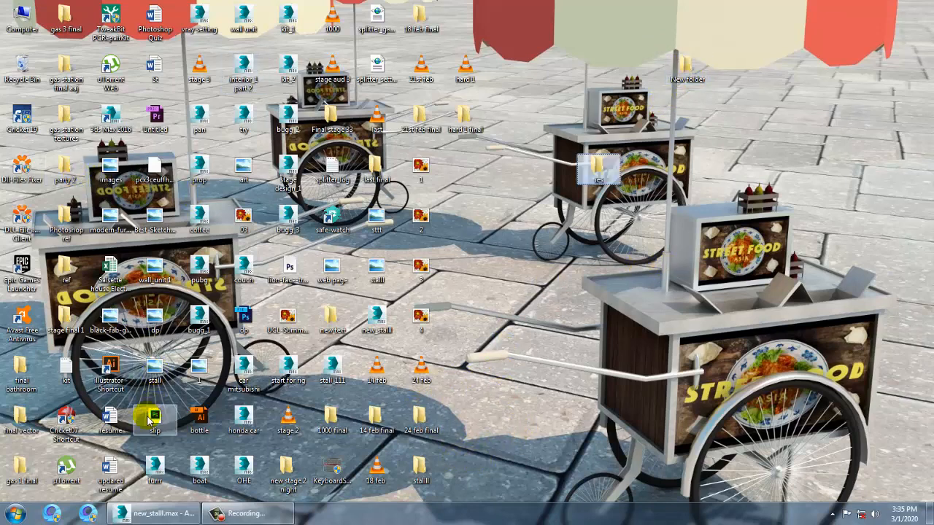
{"action": "double_click", "coordinate": [594, 169]}
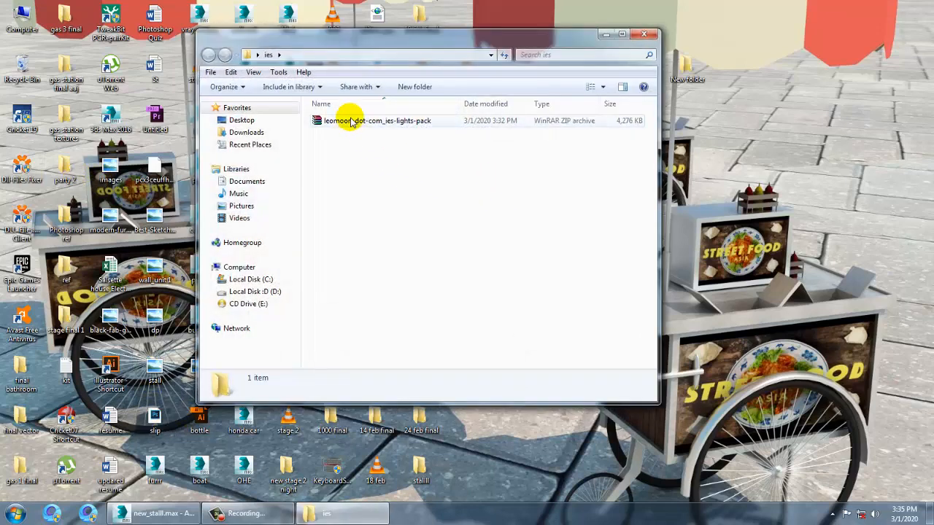
{"action": "left_click", "coordinate": [343, 120]}
{"action": "right_click", "coordinate": [350, 119]}
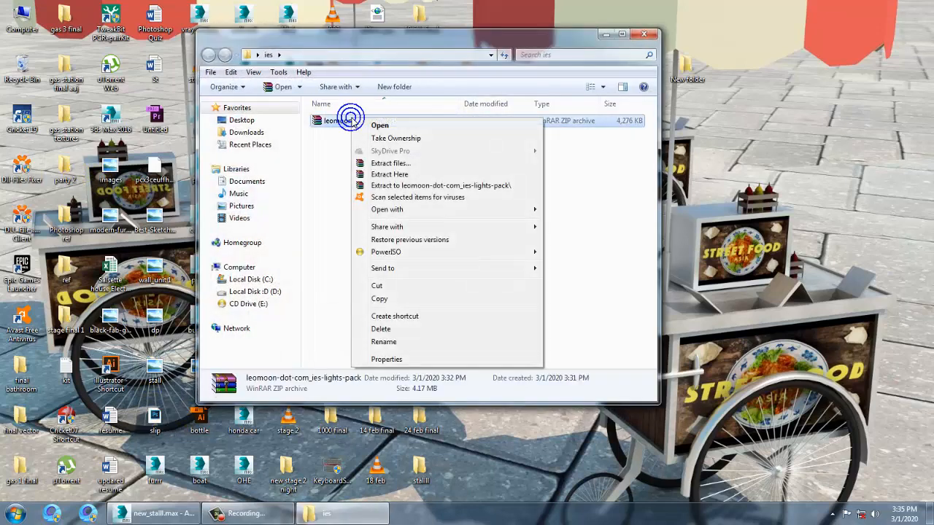
{"action": "left_click", "coordinate": [420, 175]}
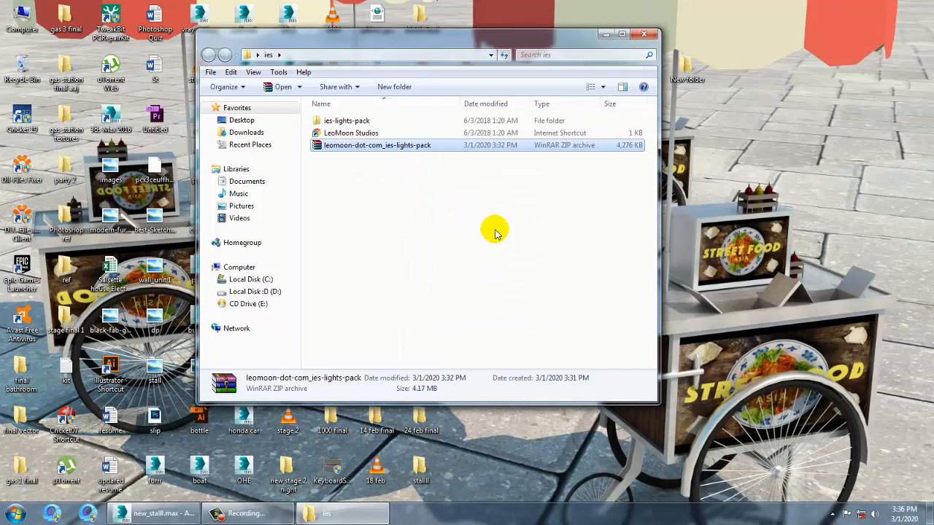
View the area-light preview image in the extracted ies-lights-pack folder
{"action": "double_click", "coordinate": [347, 121]}
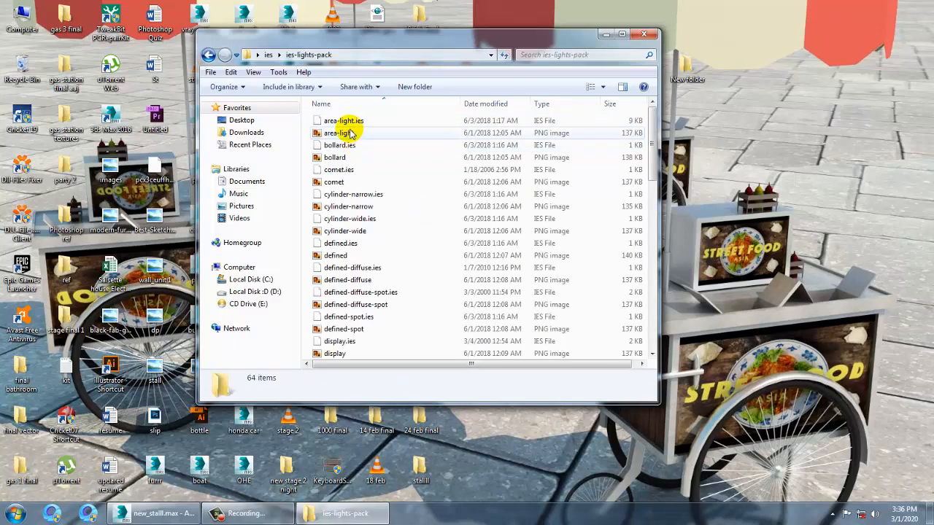
{"action": "double_click", "coordinate": [348, 133]}
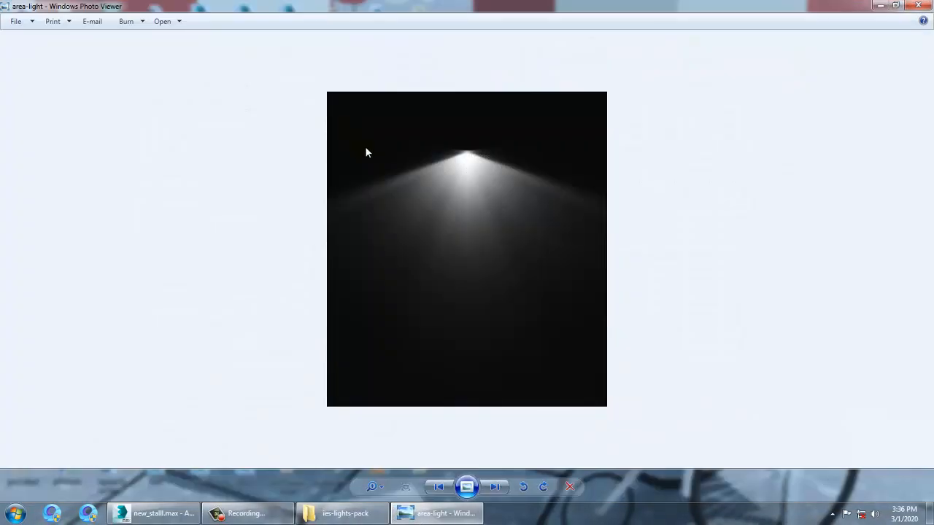
Browse the remaining preview images in the ies-lights-pack folder to compare beam shapes, and close the viewer and folder
{"action": "key", "text": "Right"}
{"action": "key", "text": "Right"}
{"action": "key", "text": "Right"}
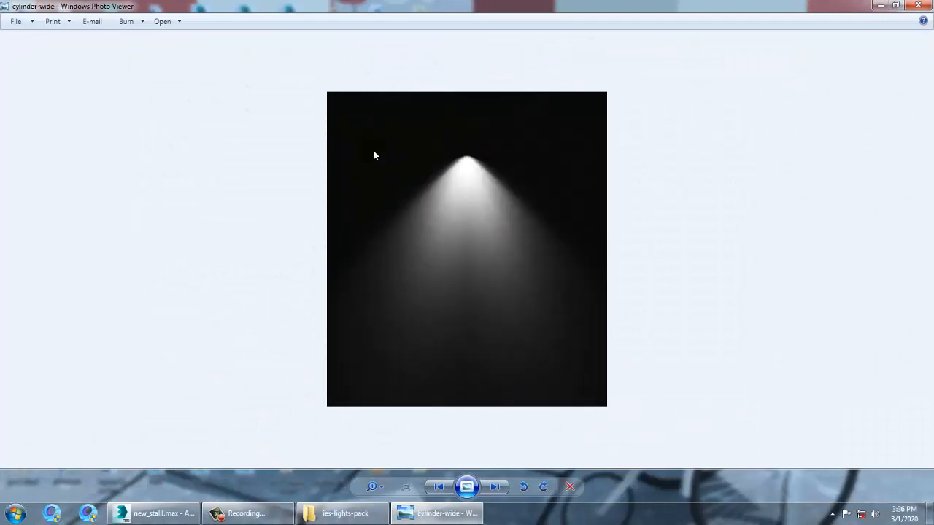
{"action": "key", "text": "Right"}
{"action": "key", "text": "Right"}
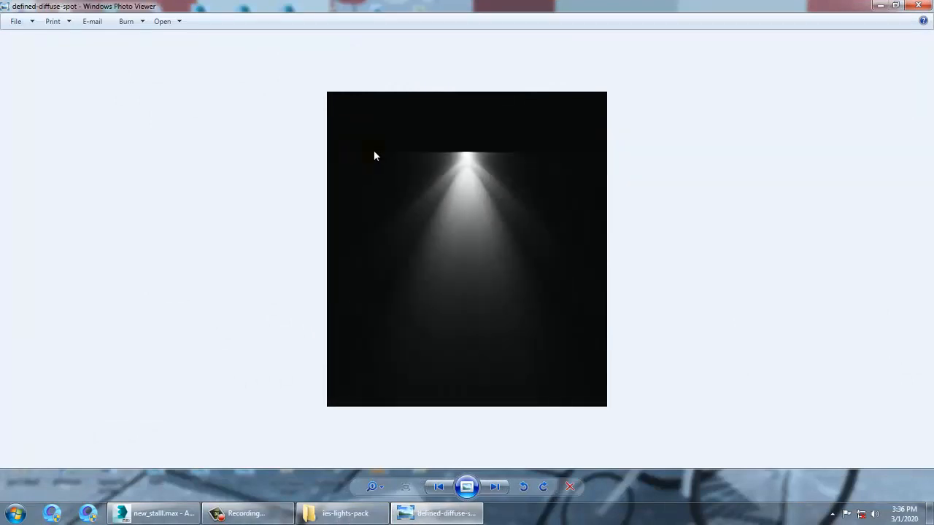
{"action": "key", "text": "Right"}
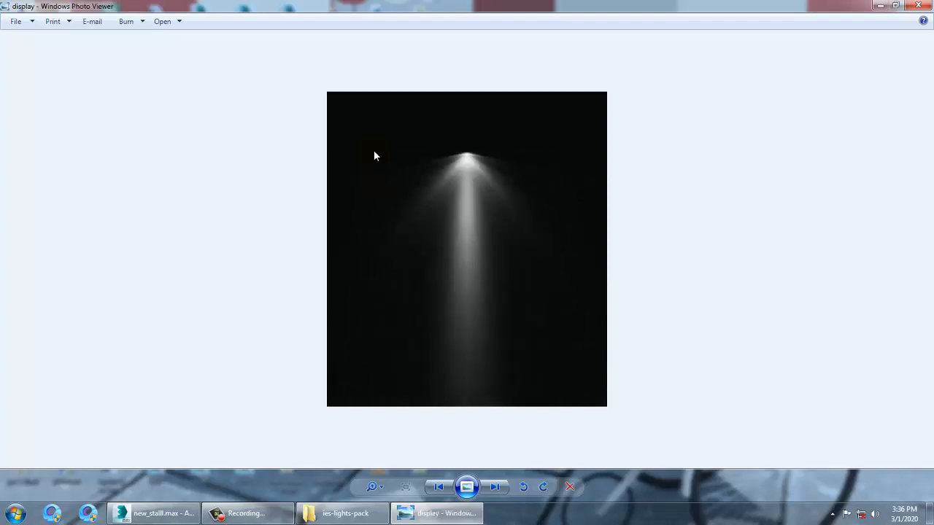
{"action": "key", "text": "Right"}
{"action": "key", "text": "Right"}
{"action": "key", "text": "Right"}
{"action": "key", "text": "Right"}
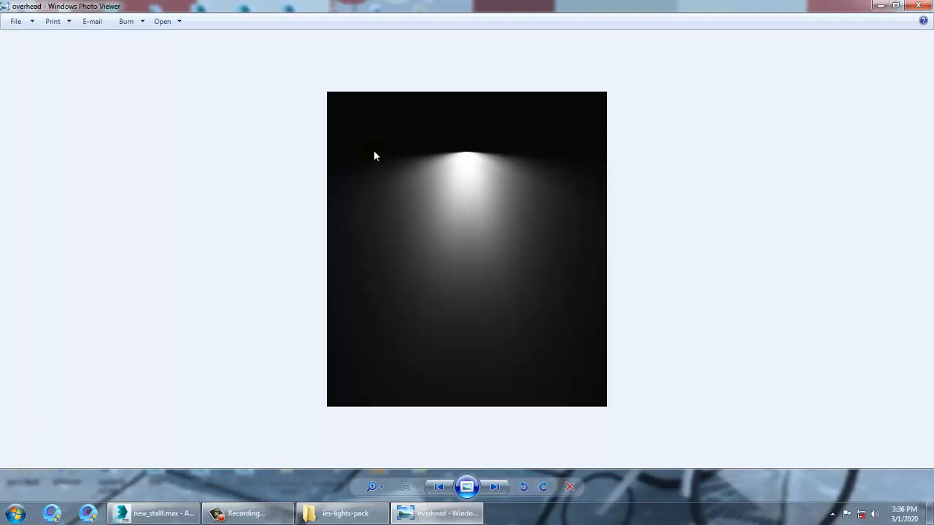
{"action": "key", "text": "Right"}
{"action": "key", "text": "Right"}
{"action": "key", "text": "Right"}
{"action": "key", "text": "Right"}
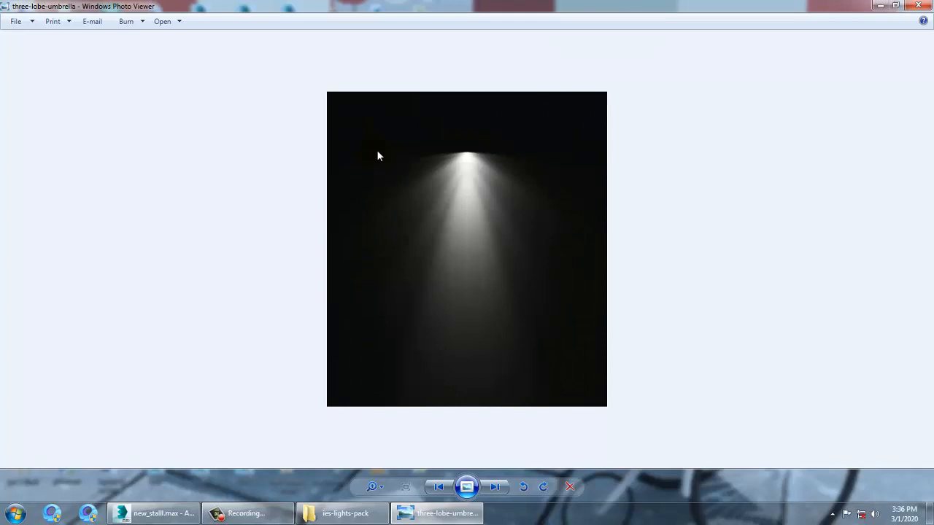
{"action": "key", "text": "Right"}
{"action": "key", "text": "Right"}
{"action": "key", "text": "Right"}
{"action": "key", "text": "Right"}
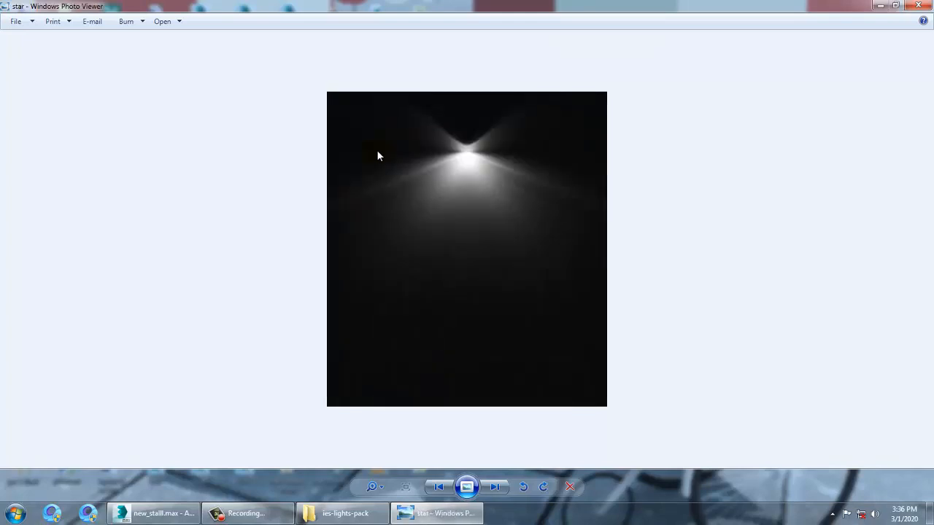
{"action": "key", "text": "Right"}
{"action": "key", "text": "Right"}
{"action": "key", "text": "Right"}
{"action": "key", "text": "Right"}
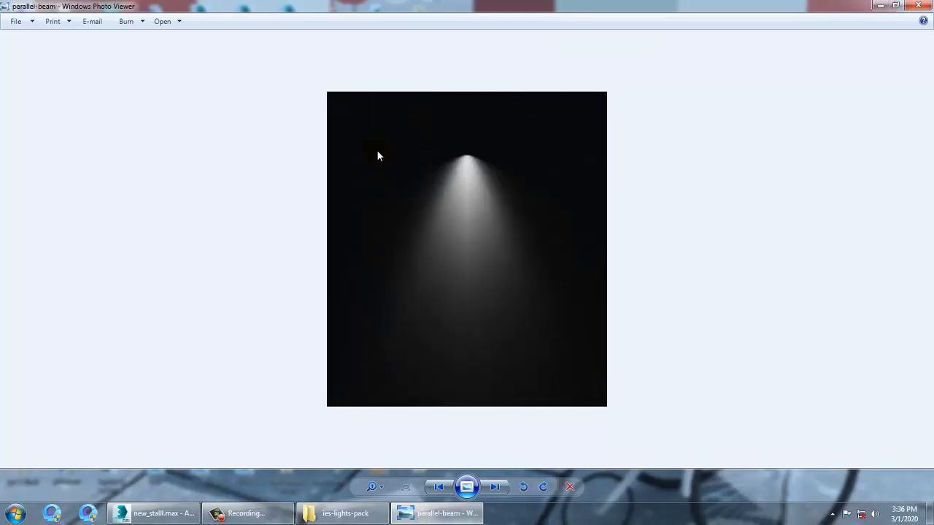
{"action": "key", "text": "Right"}
{"action": "key", "text": "Right"}
{"action": "key", "text": "Right"}
{"action": "key", "text": "Right"}
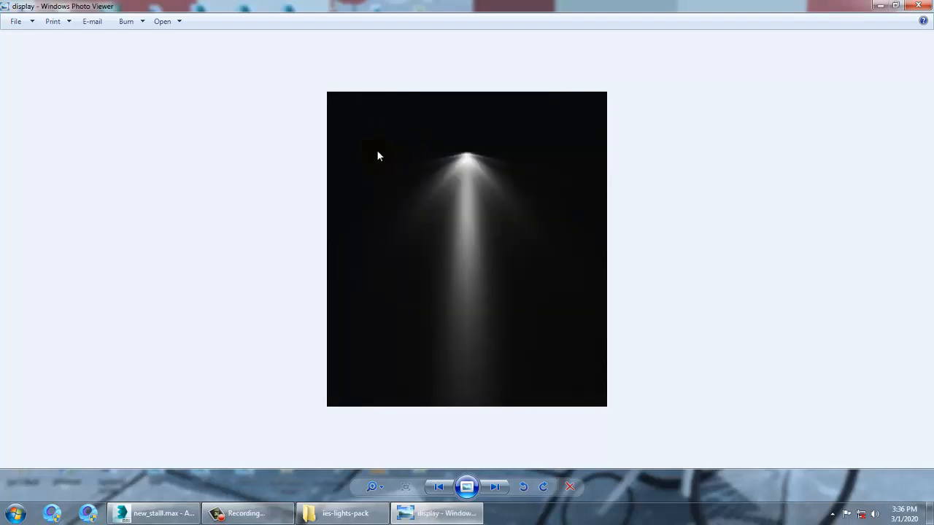
{"action": "key", "text": "Right"}
{"action": "left_click", "coordinate": [924, 6]}
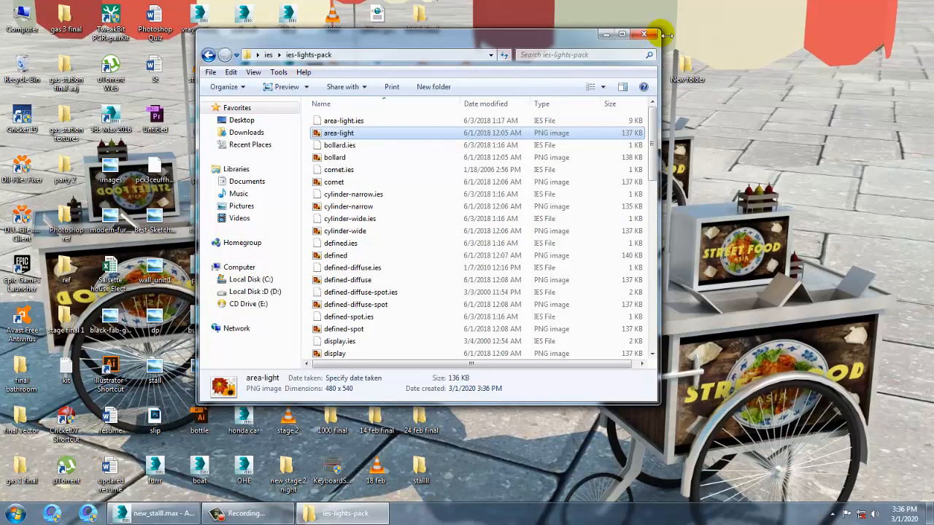
{"action": "left_click", "coordinate": [644, 33]}
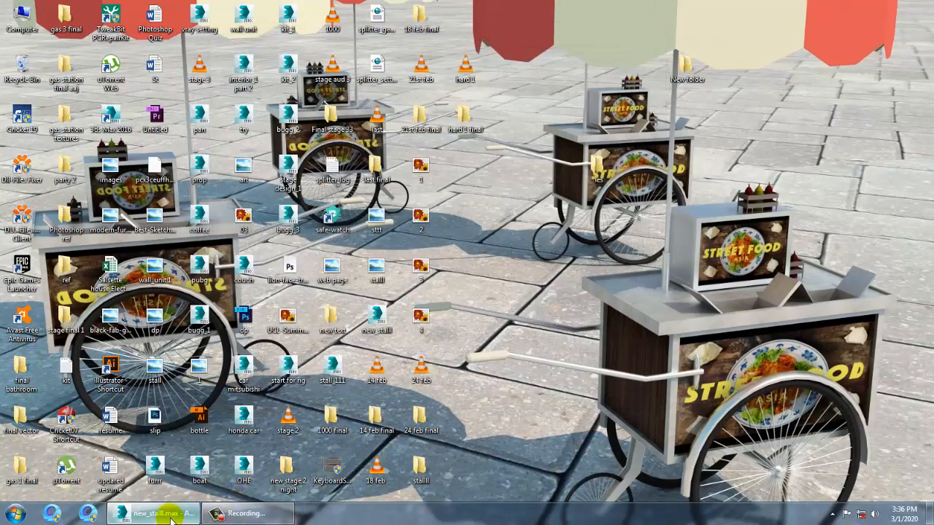
In 3ds Max, load defined-spot.ies from the desktop's ies/ies-lights-pack folder as the VRayIES light's IES file
{"action": "left_click", "coordinate": [170, 515]}
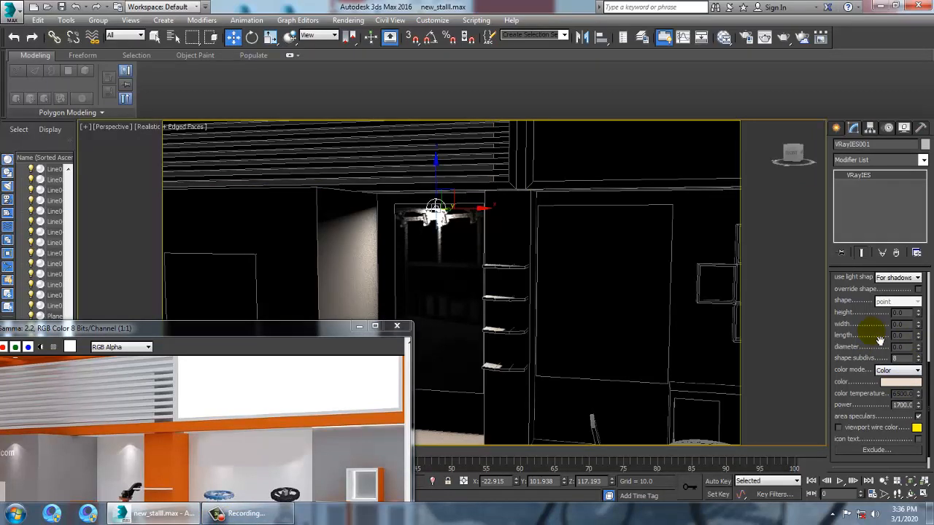
{"action": "scroll", "coordinate": [881, 341], "scroll_direction": "up", "scroll_amount": 5}
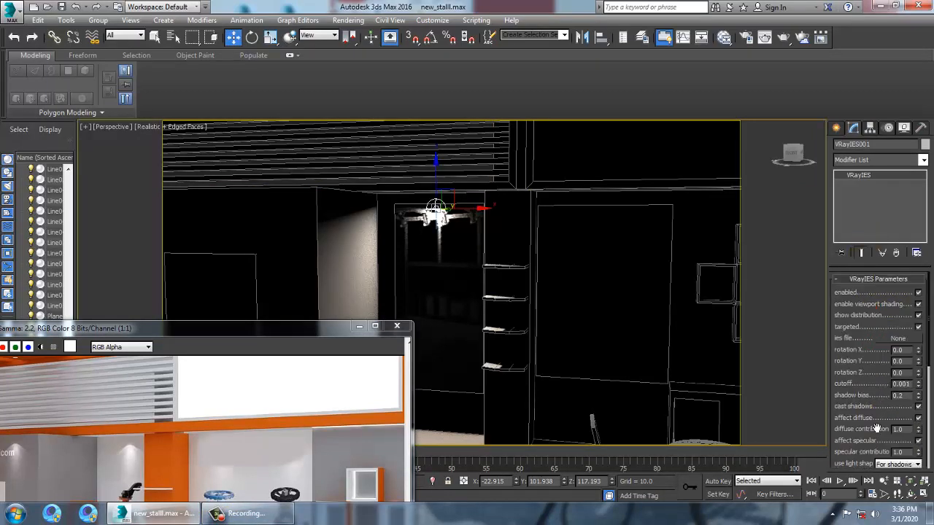
{"action": "left_click_drag", "start_coordinate": [877, 428], "coordinate": [890, 237]}
{"action": "left_click_drag", "start_coordinate": [877, 309], "coordinate": [880, 474]}
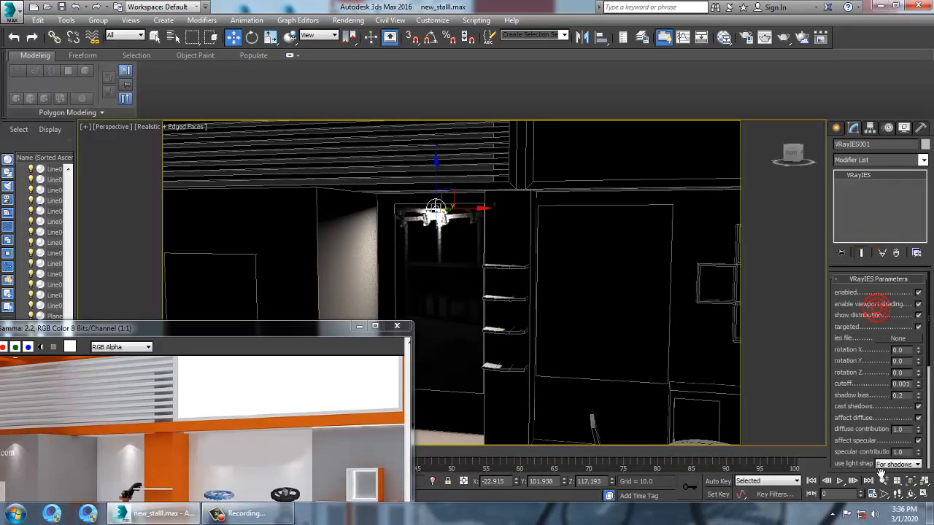
{"action": "left_click", "coordinate": [898, 339]}
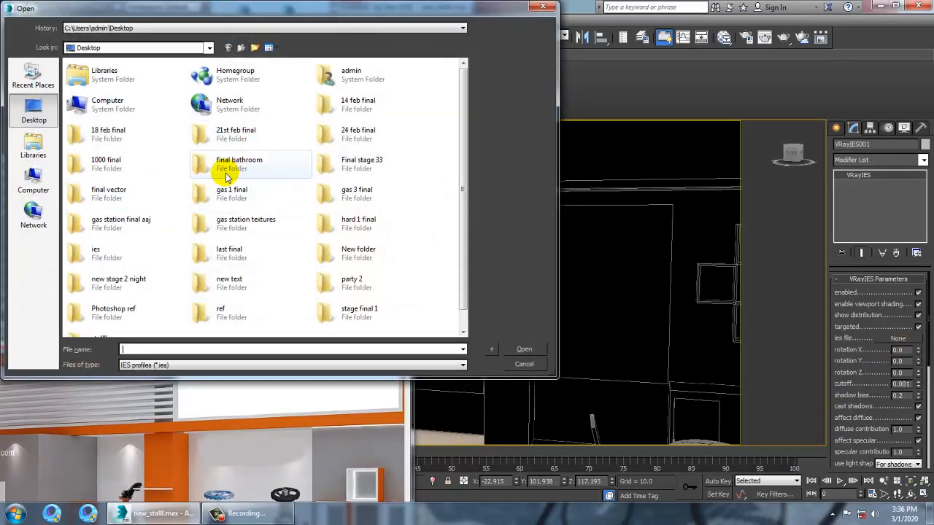
{"action": "double_click", "coordinate": [111, 256]}
{"action": "left_click", "coordinate": [121, 102]}
{"action": "double_click", "coordinate": [120, 102]}
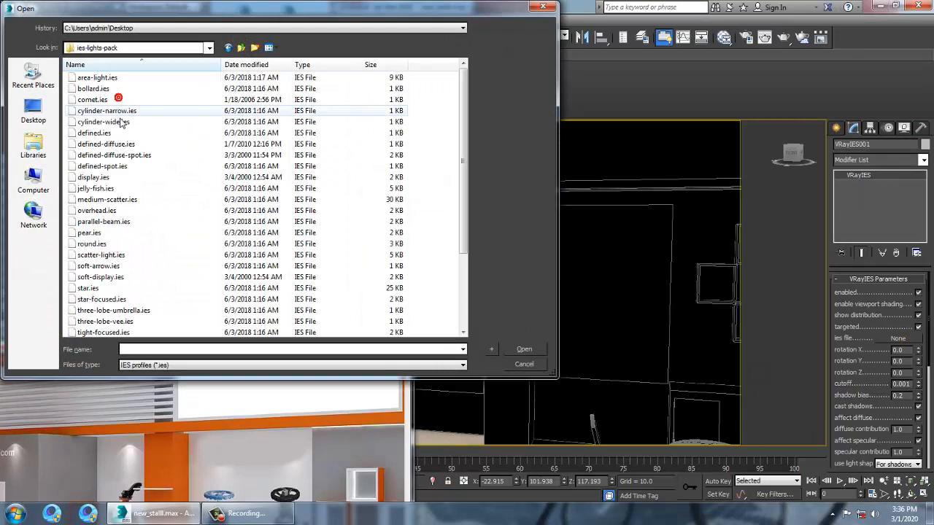
{"action": "left_click", "coordinate": [129, 176]}
{"action": "left_click", "coordinate": [124, 167]}
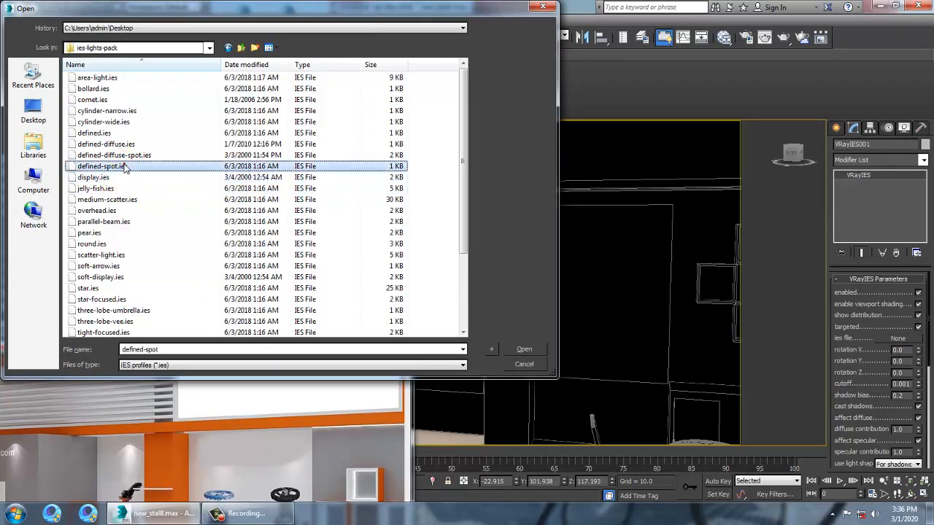
{"action": "left_click", "coordinate": [527, 349]}
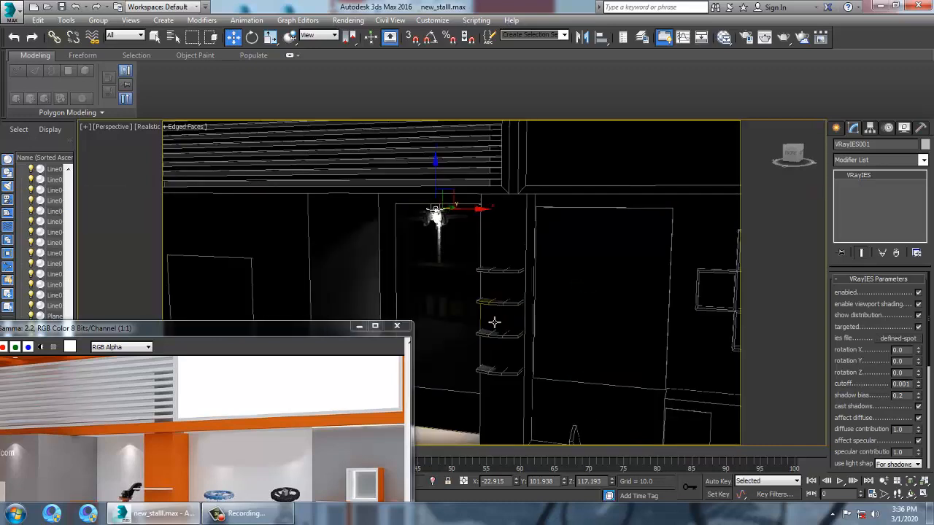
Raise the VRayIES light to about Z 119.6 and shift it along Y to about 94.2
{"action": "middle_click_drag", "start_coordinate": [494, 324], "coordinate": [607, 296]}
{"action": "left_click_drag", "start_coordinate": [575, 241], "coordinate": [572, 237]}
{"action": "middle_click_drag", "start_coordinate": [573, 236], "coordinate": [590, 266], "text": "alt"}
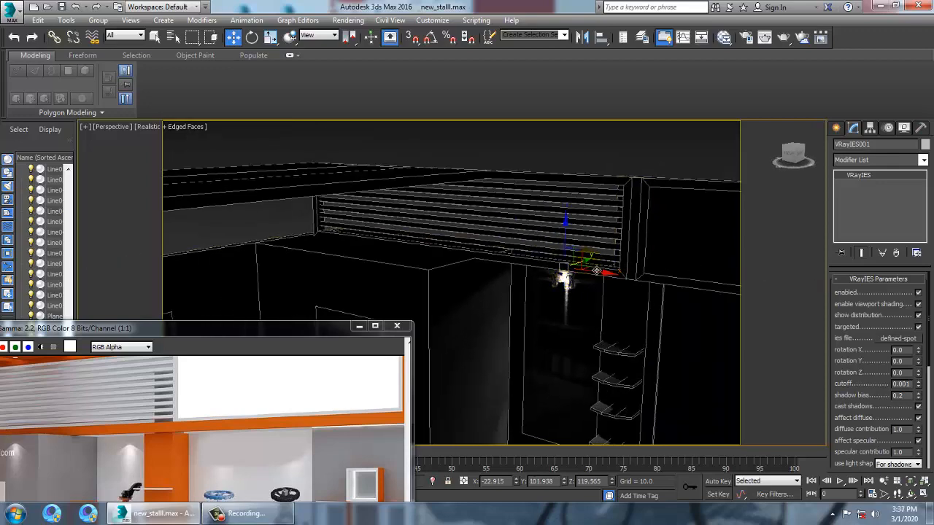
{"action": "mouse_move", "coordinate": [596, 270]}
{"action": "left_mouse_down"}
{"action": "mouse_move", "coordinate": [580, 278]}
{"action": "mouse_move", "coordinate": [588, 277]}
{"action": "left_mouse_up"}
{"action": "mouse_move", "coordinate": [589, 276]}
{"action": "middle_mouse_down", "text": "alt"}
{"action": "mouse_move", "coordinate": [617, 313]}
{"action": "mouse_move", "coordinate": [509, 265]}
{"action": "mouse_move", "coordinate": [563, 279]}
{"action": "mouse_move", "coordinate": [552, 253]}
{"action": "middle_mouse_up", "text": "alt"}
Select the VRayIES light together with its target and clone them along X as one copy in front of the neighbouring wall poster
{"action": "key", "text": "F3"}
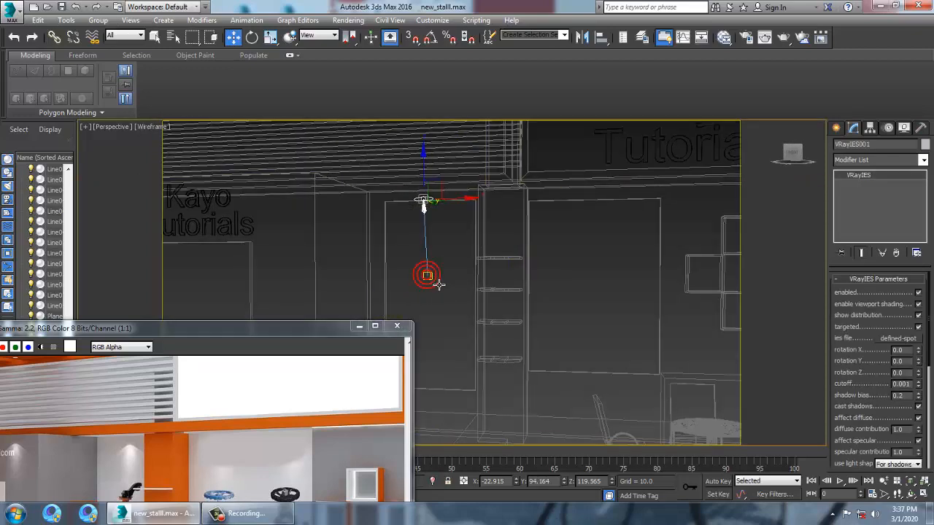
{"action": "left_click", "coordinate": [428, 276], "text": "ctrl"}
{"action": "key", "text": "F3"}
{"action": "middle_click_drag", "start_coordinate": [484, 283], "coordinate": [476, 289]}
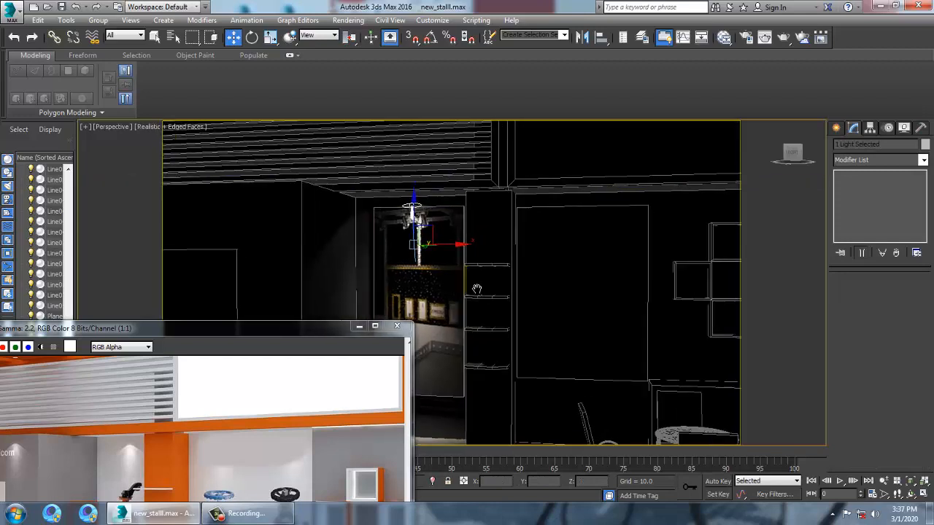
{"action": "scroll", "coordinate": [470, 286], "scroll_direction": "down", "scroll_amount": 3}
{"action": "mouse_move", "coordinate": [461, 274]}
{"action": "left_mouse_down", "text": "shift"}
{"action": "mouse_move", "coordinate": [562, 271]}
{"action": "mouse_move", "coordinate": [557, 287]}
{"action": "left_mouse_up", "text": "shift"}
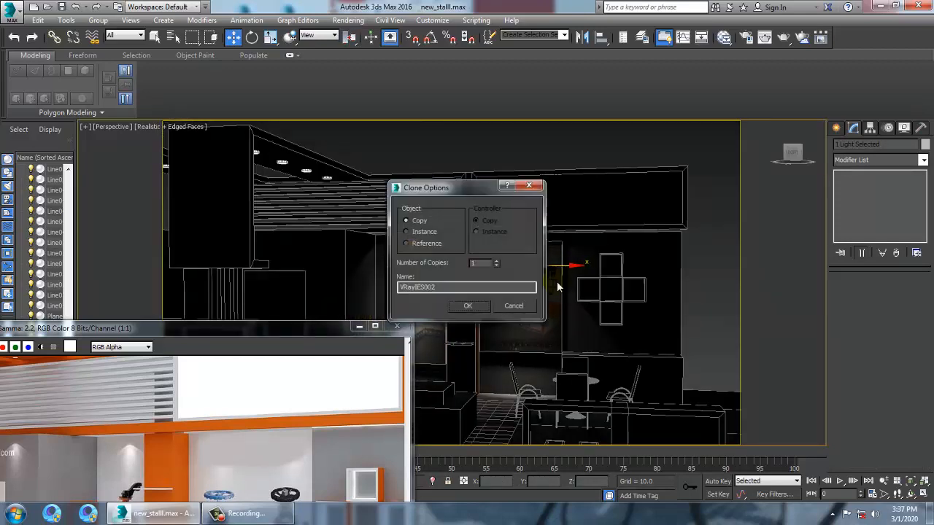
{"action": "left_click", "coordinate": [467, 306]}
Clone the copied spotlight and target once more as a copy, placing it above the poster under the wall's Kayo Tutorials lettering
{"action": "mouse_move", "coordinate": [467, 306]}
{"action": "middle_mouse_down", "text": "alt"}
{"action": "mouse_move", "coordinate": [642, 275]}
{"action": "mouse_move", "coordinate": [656, 265]}
{"action": "mouse_move", "coordinate": [585, 268]}
{"action": "mouse_move", "coordinate": [642, 265]}
{"action": "middle_mouse_up", "text": "alt"}
{"action": "middle_click_drag", "start_coordinate": [619, 227], "coordinate": [694, 234], "text": "alt"}
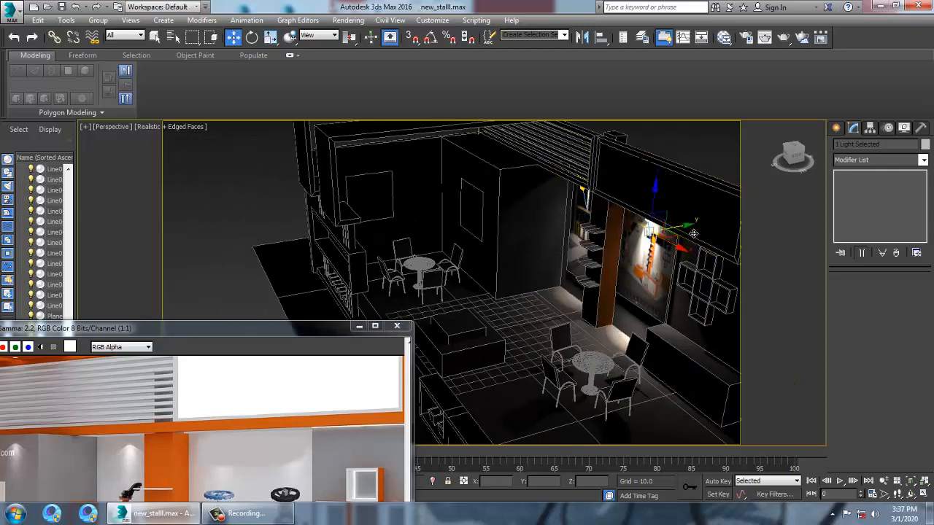
{"action": "left_click_drag", "start_coordinate": [659, 244], "coordinate": [538, 263], "text": "shift"}
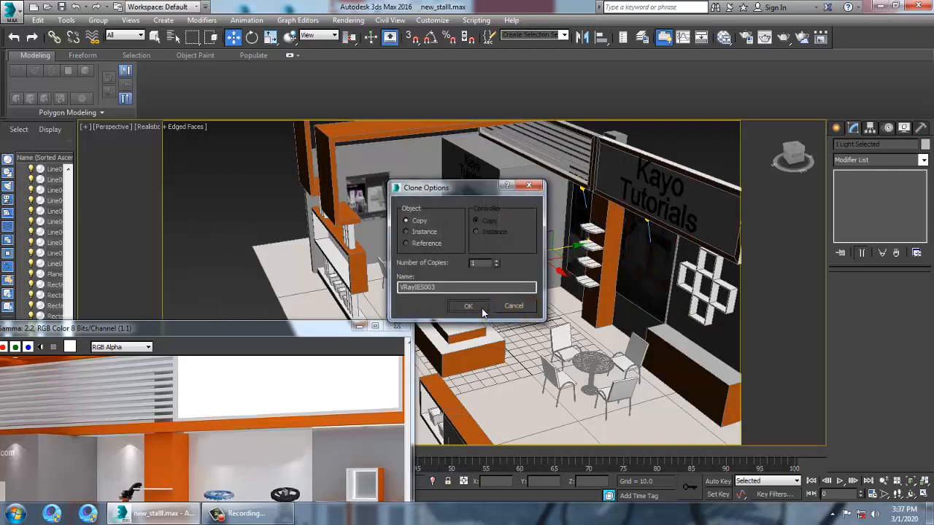
{"action": "left_click", "coordinate": [482, 312]}
{"action": "middle_click_drag", "start_coordinate": [482, 307], "coordinate": [566, 302], "text": "alt"}
{"action": "left_click_drag", "start_coordinate": [570, 253], "coordinate": [331, 262]}
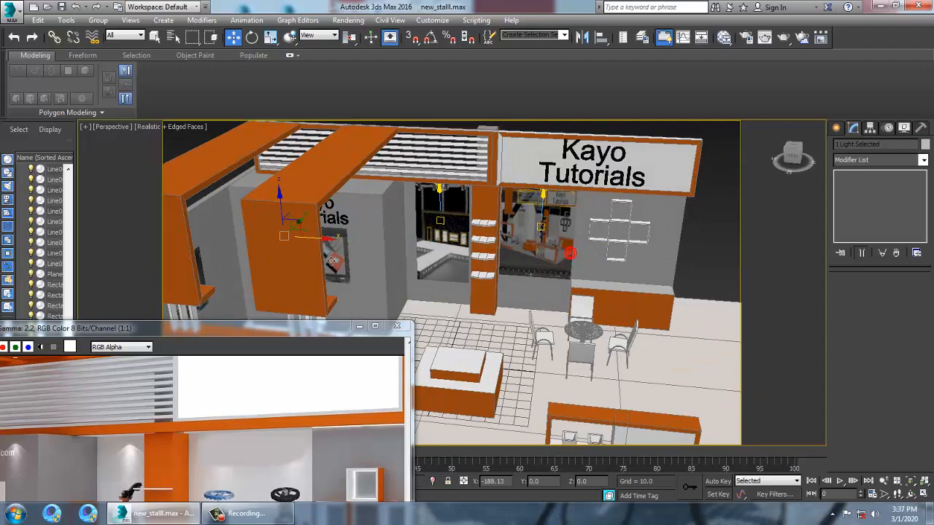
{"action": "middle_click_drag", "start_coordinate": [331, 262], "coordinate": [481, 236], "text": "alt"}
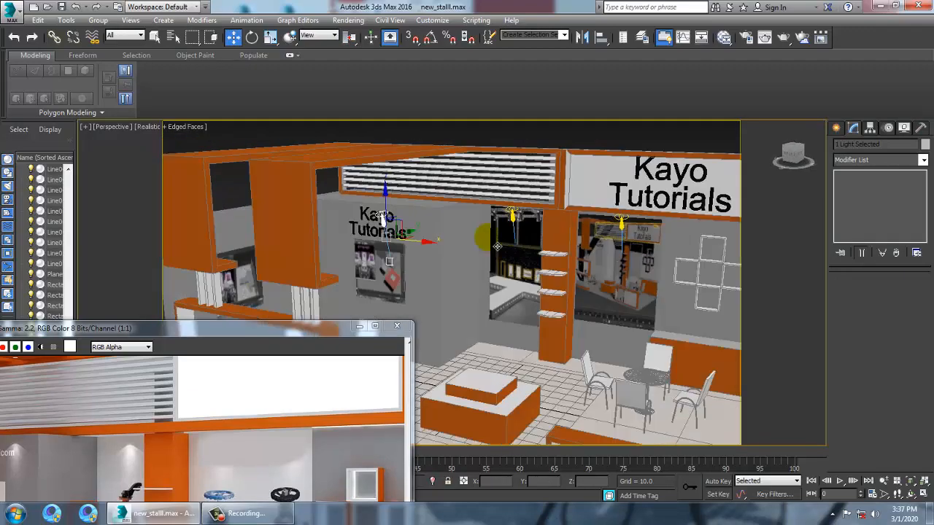
{"action": "left_click_drag", "start_coordinate": [440, 244], "coordinate": [391, 244]}
{"action": "middle_click_drag", "start_coordinate": [390, 244], "coordinate": [391, 178], "text": "alt"}
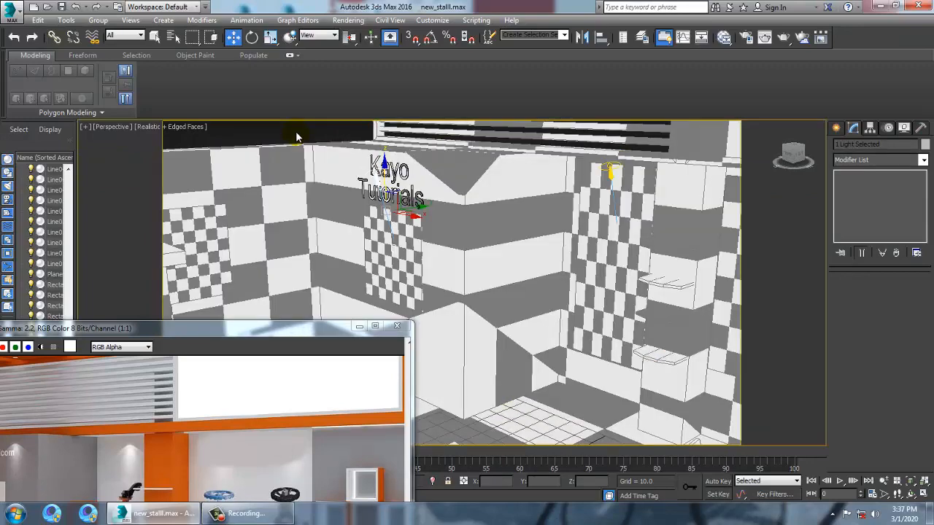
{"action": "middle_click_drag", "start_coordinate": [471, 206], "coordinate": [507, 214], "text": "alt"}
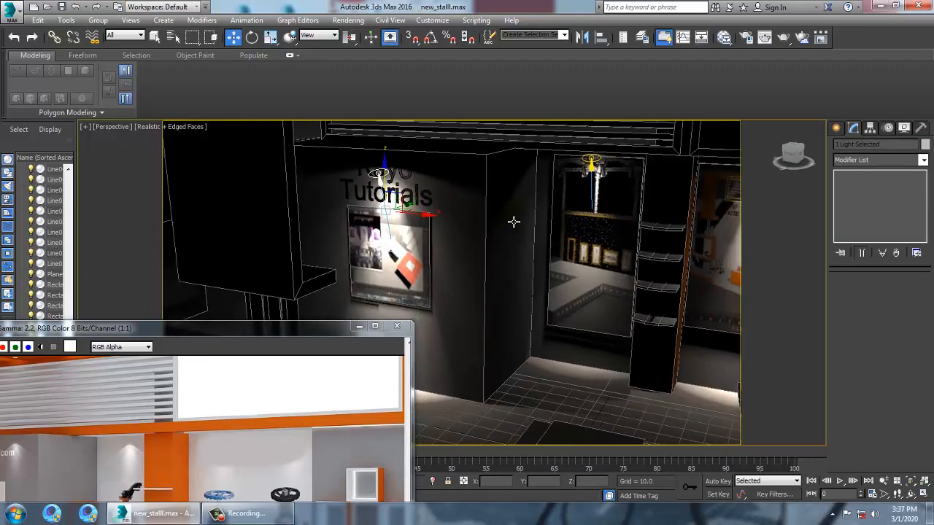
{"action": "scroll", "coordinate": [514, 222], "scroll_direction": "down", "scroll_amount": 6}
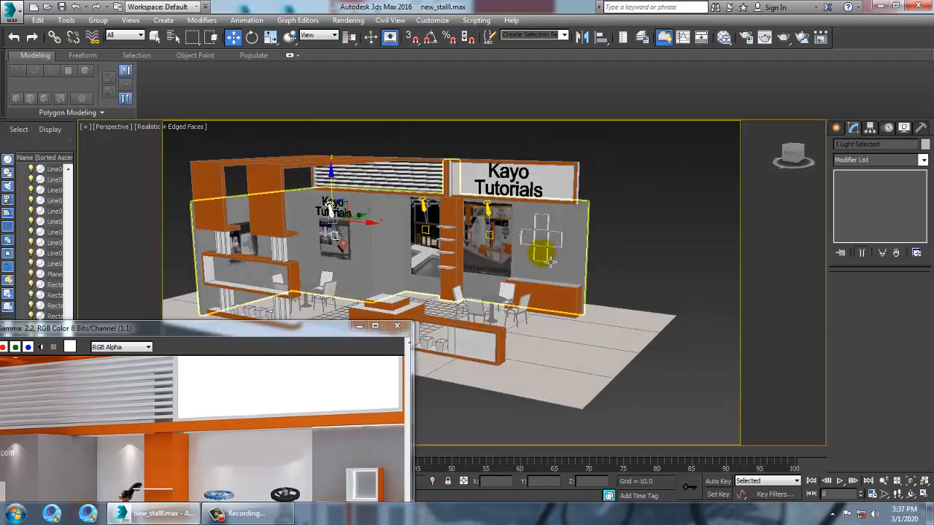
Move the reference image window aside and draw a plane VRayLight, half-length about 154 and half-width about 95.6, near the stall
{"action": "middle_click_drag", "start_coordinate": [551, 261], "coordinate": [558, 269], "text": "alt"}
{"action": "left_click_drag", "start_coordinate": [154, 322], "coordinate": [79, 259]}
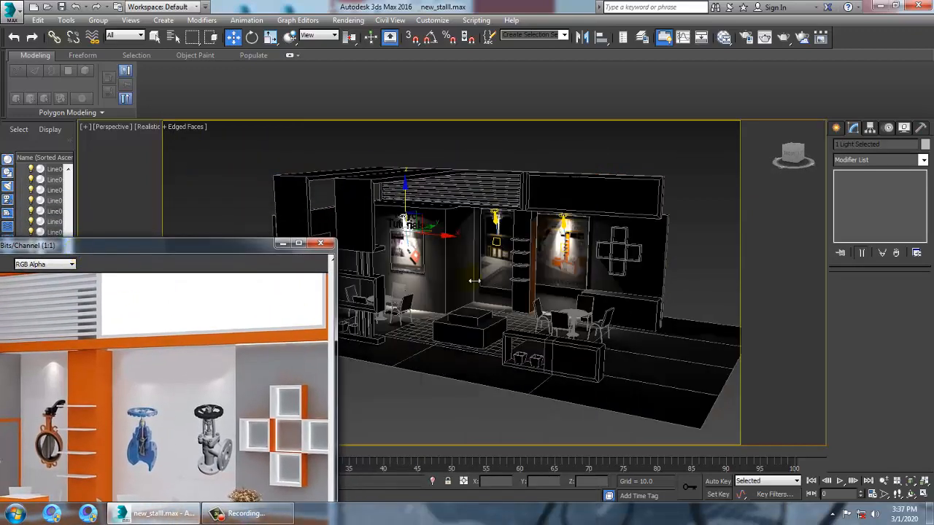
{"action": "left_click", "coordinate": [836, 128]}
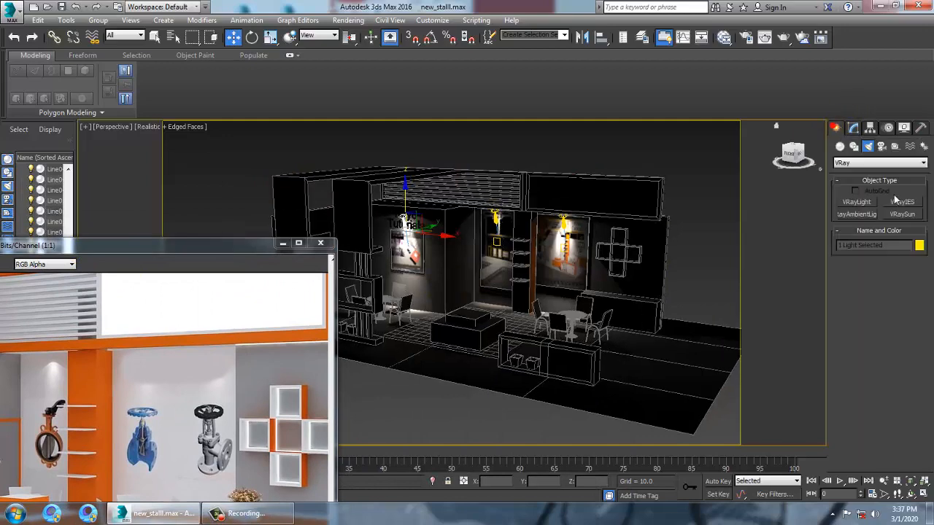
{"action": "left_click", "coordinate": [859, 205]}
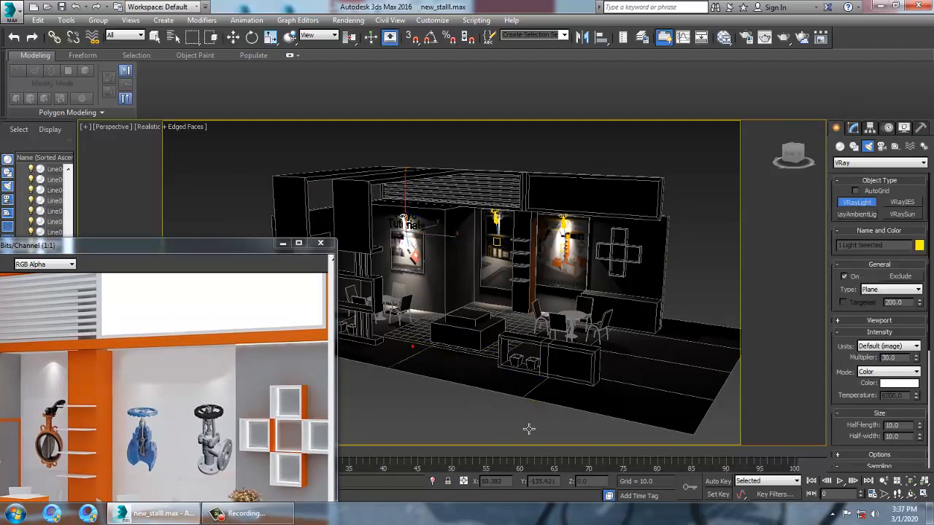
{"action": "mouse_move", "coordinate": [529, 429]}
{"action": "left_mouse_down"}
{"action": "mouse_move", "coordinate": [506, 410]}
{"action": "mouse_move", "coordinate": [517, 225]}
{"action": "mouse_move", "coordinate": [511, 235]}
{"action": "mouse_move", "coordinate": [535, 268]}
{"action": "mouse_move", "coordinate": [561, 248]}
{"action": "left_mouse_up"}
{"action": "right_click", "coordinate": [512, 421]}
Move the plane light out from the stall's front to about X 300.9, Y -183.6, Z 143.2
{"action": "key", "text": "e"}
{"action": "key", "text": "w"}
{"action": "scroll", "coordinate": [562, 250], "scroll_direction": "down", "scroll_amount": 5}
{"action": "mouse_move", "coordinate": [561, 249]}
{"action": "middle_mouse_down", "text": "alt"}
{"action": "mouse_move", "coordinate": [592, 256]}
{"action": "mouse_move", "coordinate": [563, 234]}
{"action": "middle_mouse_up", "text": "alt"}
{"action": "left_click_drag", "start_coordinate": [593, 238], "coordinate": [642, 240]}
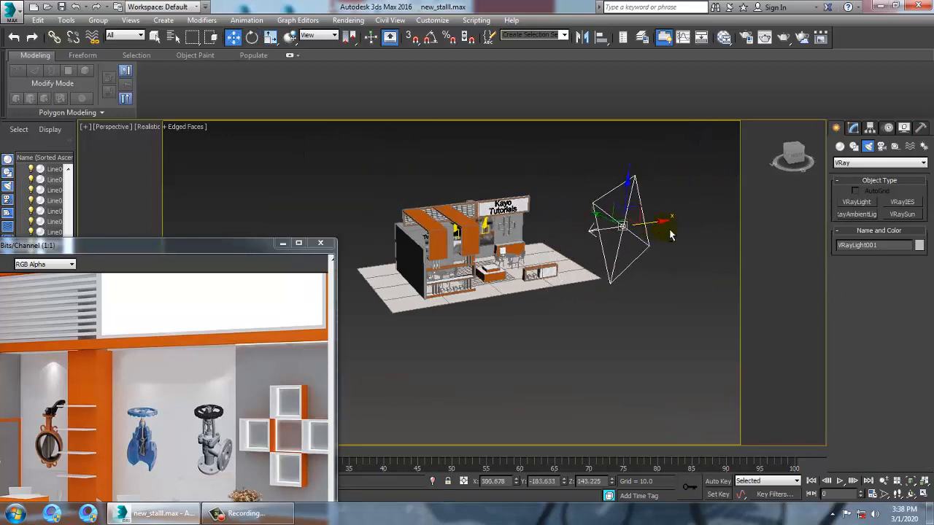
{"action": "middle_click_drag", "start_coordinate": [642, 241], "coordinate": [634, 243], "text": "alt"}
Rotate the plane light to about 46.5 degrees around Z so that it faces the stall
{"action": "key", "text": "e"}
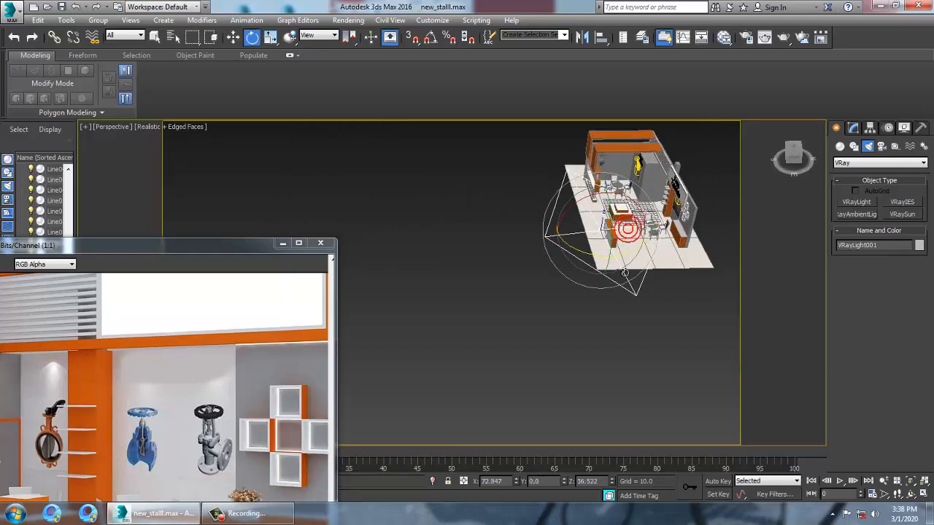
{"action": "left_click_drag", "start_coordinate": [633, 254], "coordinate": [642, 263]}
{"action": "middle_click_drag", "start_coordinate": [641, 263], "coordinate": [554, 239], "text": "alt"}
{"action": "scroll", "coordinate": [613, 235], "scroll_direction": "up", "scroll_amount": 4}
{"action": "middle_click_drag", "start_coordinate": [555, 239], "coordinate": [629, 230]}
{"action": "scroll", "coordinate": [621, 240], "scroll_direction": "up", "scroll_amount": 2}
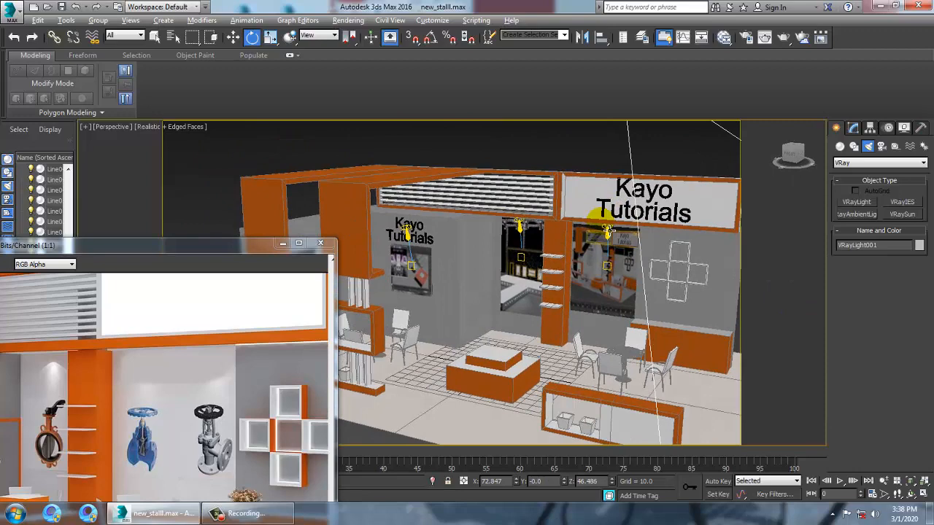
Give the plane light a pale warm colour of about Red 200, Green 175, Blue 161 and set its multiplier to 12
{"action": "left_click", "coordinate": [853, 128]}
{"action": "left_click", "coordinate": [898, 398]}
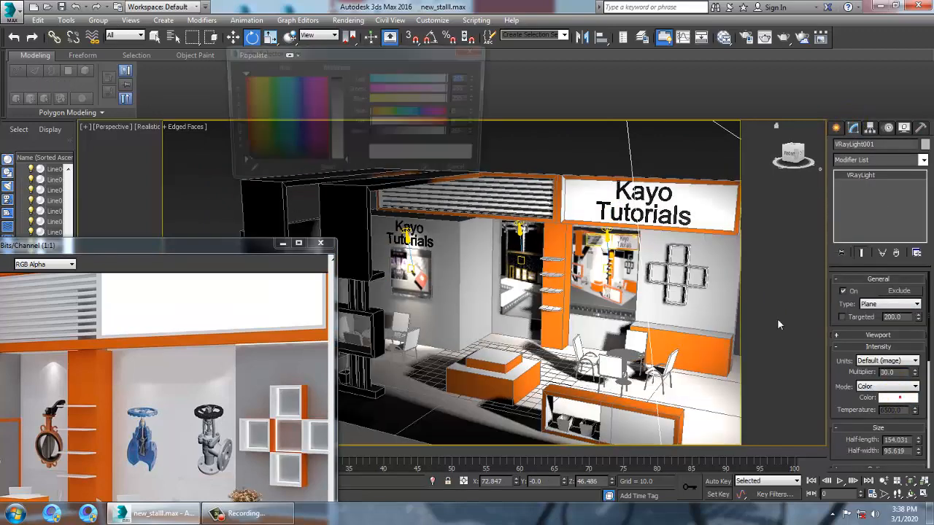
{"action": "left_click_drag", "start_coordinate": [255, 130], "coordinate": [244, 128]}
{"action": "left_click_drag", "start_coordinate": [343, 164], "coordinate": [345, 133]}
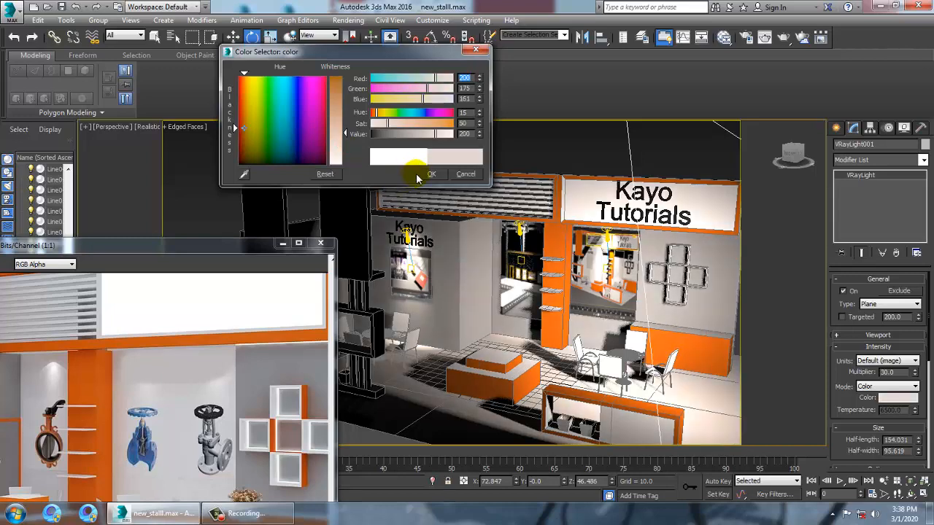
{"action": "left_click", "coordinate": [430, 175]}
{"action": "middle_click_drag", "start_coordinate": [510, 277], "coordinate": [568, 274], "text": "alt"}
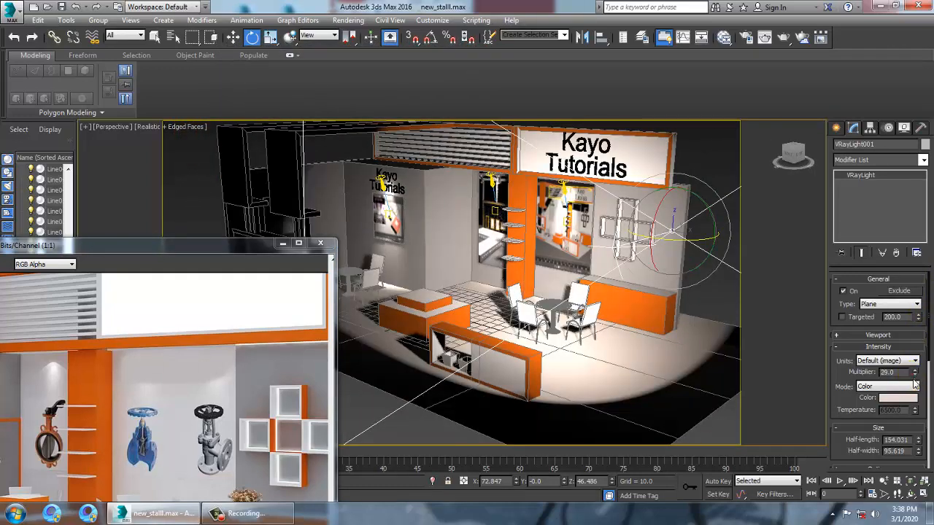
{"action": "left_click_drag", "start_coordinate": [914, 385], "coordinate": [924, 392]}
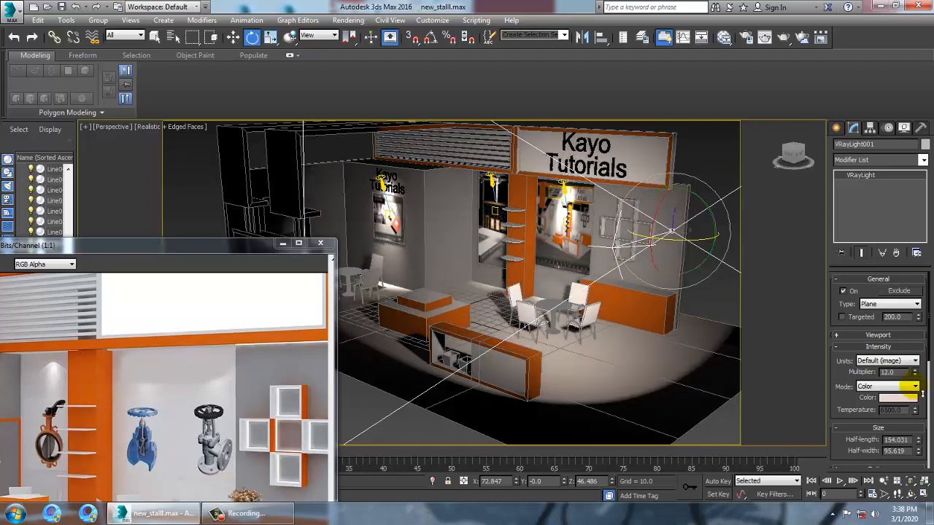
Move the plane light farther from the stall to about X 373.2, Y -141.6, and rotate it slightly back towards the stall
{"action": "middle_click_drag", "start_coordinate": [491, 250], "coordinate": [512, 250], "text": "alt"}
{"action": "middle_click_drag", "start_coordinate": [513, 250], "coordinate": [554, 254]}
{"action": "scroll", "coordinate": [547, 252], "scroll_direction": "down", "scroll_amount": 6}
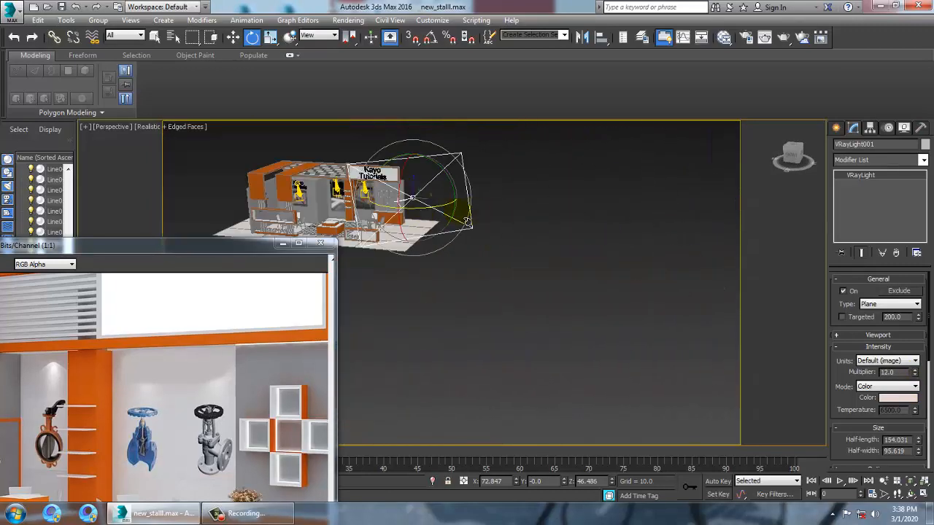
{"action": "key", "text": "w"}
{"action": "middle_click_drag", "start_coordinate": [455, 211], "coordinate": [420, 276], "text": "alt"}
{"action": "left_click_drag", "start_coordinate": [433, 198], "coordinate": [477, 229]}
{"action": "middle_click_drag", "start_coordinate": [448, 221], "coordinate": [464, 231], "text": "alt"}
{"action": "key", "text": "e"}
{"action": "left_click_drag", "start_coordinate": [453, 246], "coordinate": [470, 246]}
Make the plane light targeted and move its target onto the stall floor near the table and chairs
{"action": "key", "text": "w"}
{"action": "key", "text": "t"}
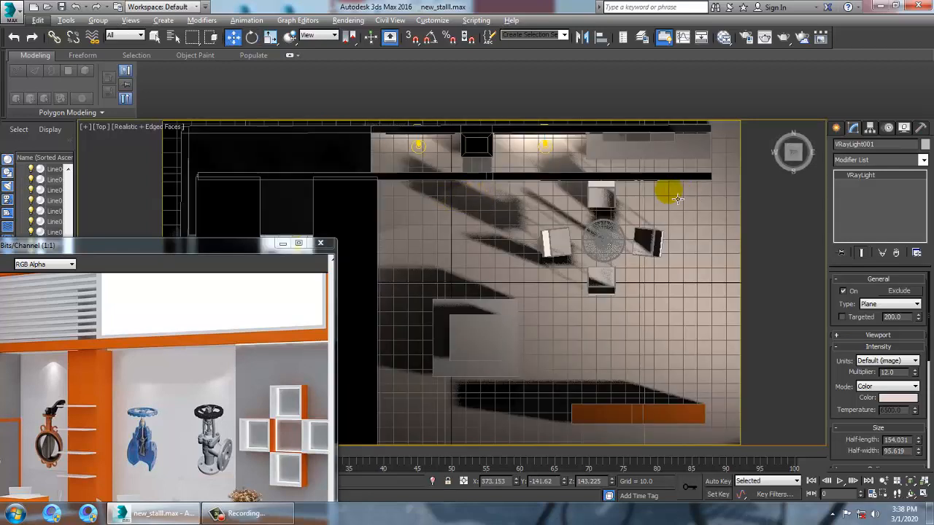
{"action": "key", "text": "p"}
{"action": "scroll", "coordinate": [597, 217], "scroll_direction": "down", "scroll_amount": 2}
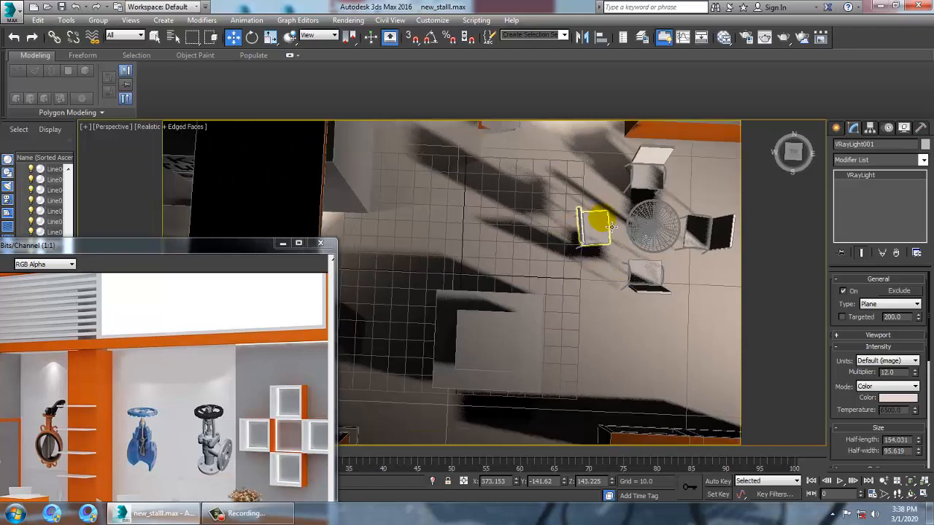
{"action": "key", "text": "z"}
{"action": "middle_click_drag", "start_coordinate": [602, 286], "coordinate": [662, 216], "text": "alt"}
{"action": "scroll", "coordinate": [554, 213], "scroll_direction": "down", "scroll_amount": 3}
{"action": "left_click", "coordinate": [842, 317]}
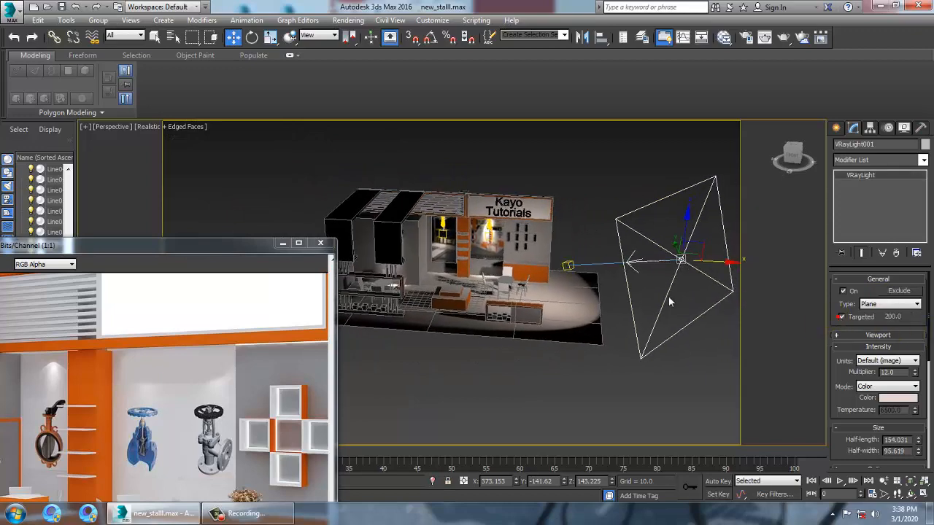
{"action": "left_click", "coordinate": [570, 266]}
{"action": "left_click_drag", "start_coordinate": [610, 275], "coordinate": [529, 259]}
{"action": "middle_click_drag", "start_coordinate": [661, 284], "coordinate": [594, 268]}
Move the plane light farther out and higher, to about X 510.3, Y -201.3, Z 214.8
{"action": "left_click", "coordinate": [661, 274]}
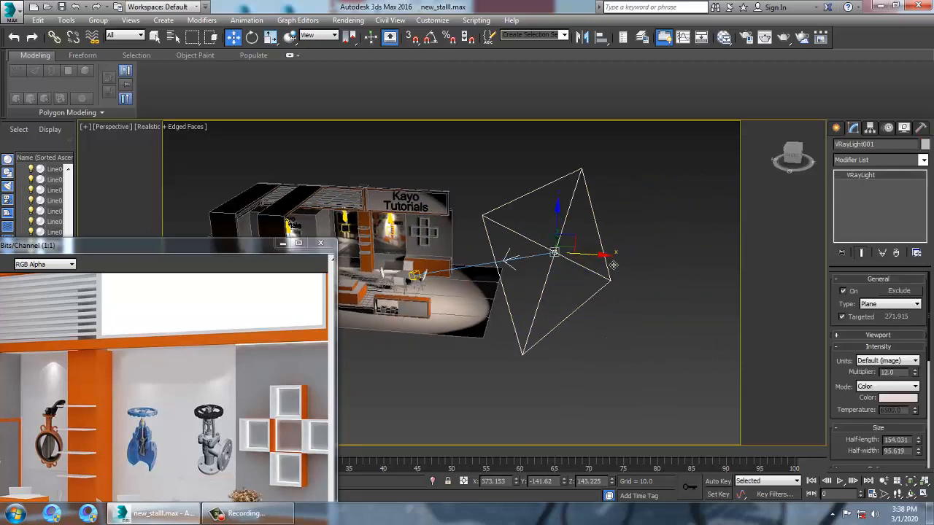
{"action": "left_click_drag", "start_coordinate": [614, 265], "coordinate": [711, 267]}
{"action": "left_click_drag", "start_coordinate": [665, 203], "coordinate": [665, 154]}
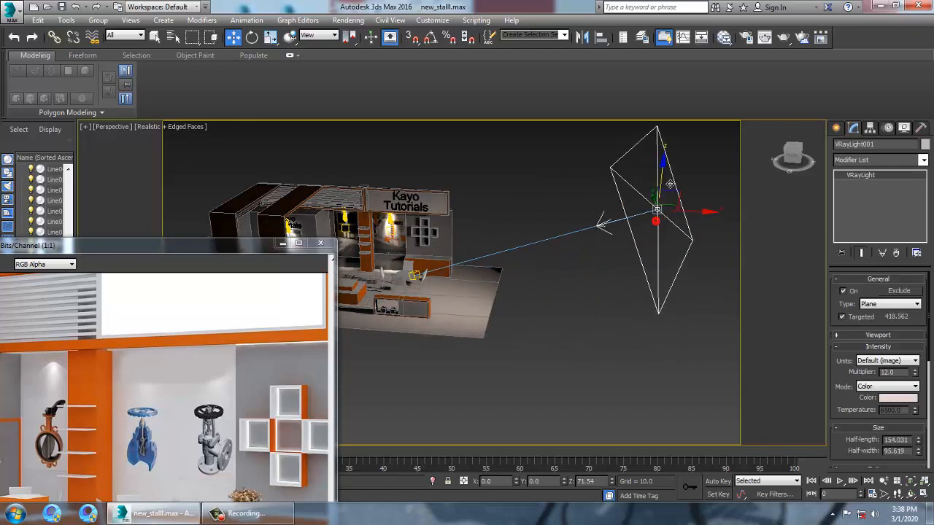
{"action": "middle_click_drag", "start_coordinate": [665, 155], "coordinate": [580, 228], "text": "alt"}
{"action": "middle_click_drag", "start_coordinate": [636, 245], "coordinate": [620, 265], "text": "alt"}
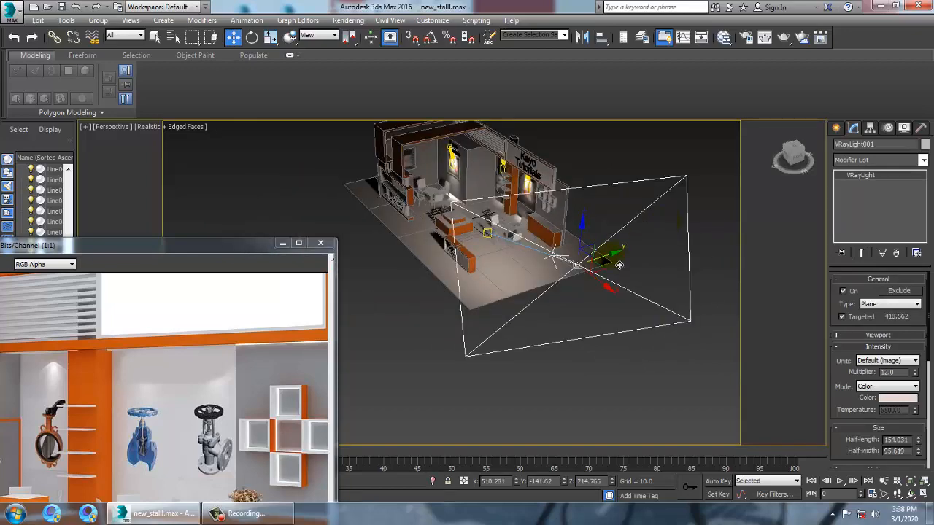
{"action": "left_click_drag", "start_coordinate": [619, 266], "coordinate": [579, 278]}
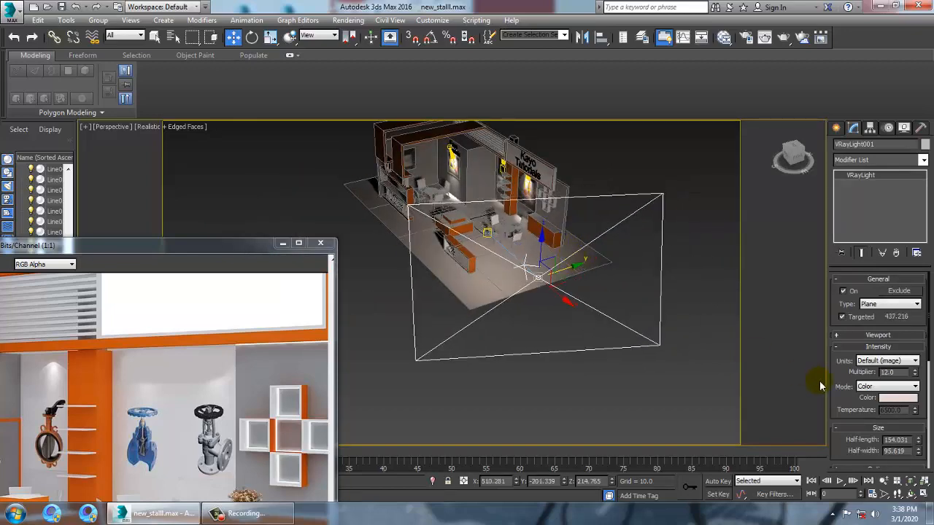
Make the plane light double-sided and invisible in its options
{"action": "left_click_drag", "start_coordinate": [846, 414], "coordinate": [843, 57]}
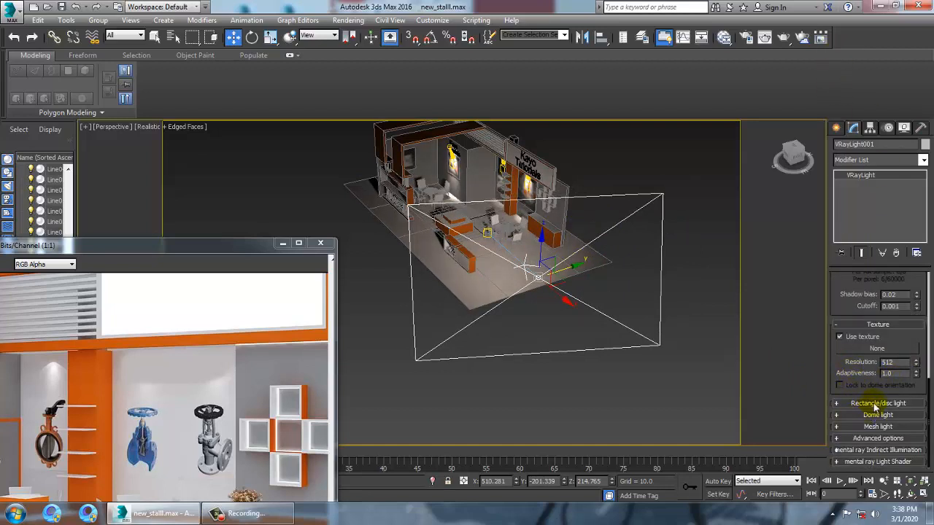
{"action": "left_click", "coordinate": [871, 440]}
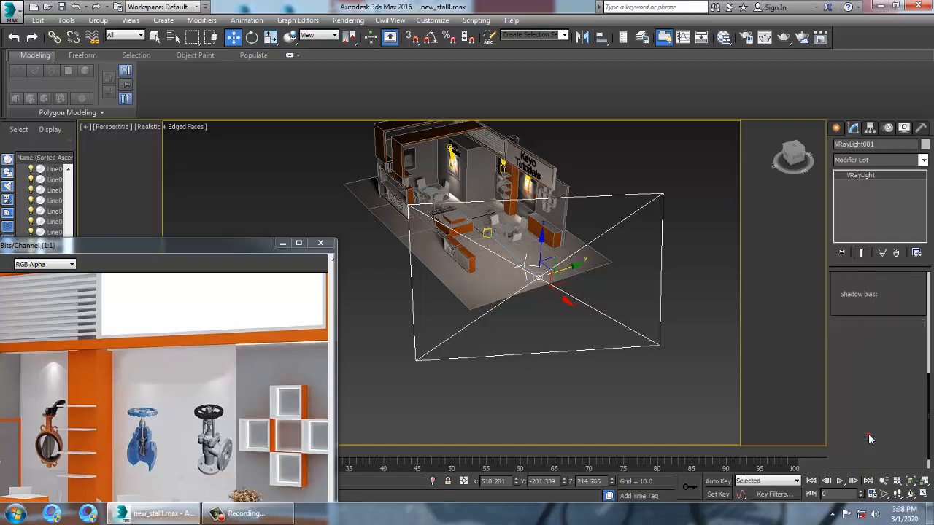
{"action": "left_click_drag", "start_coordinate": [847, 364], "coordinate": [859, 514]}
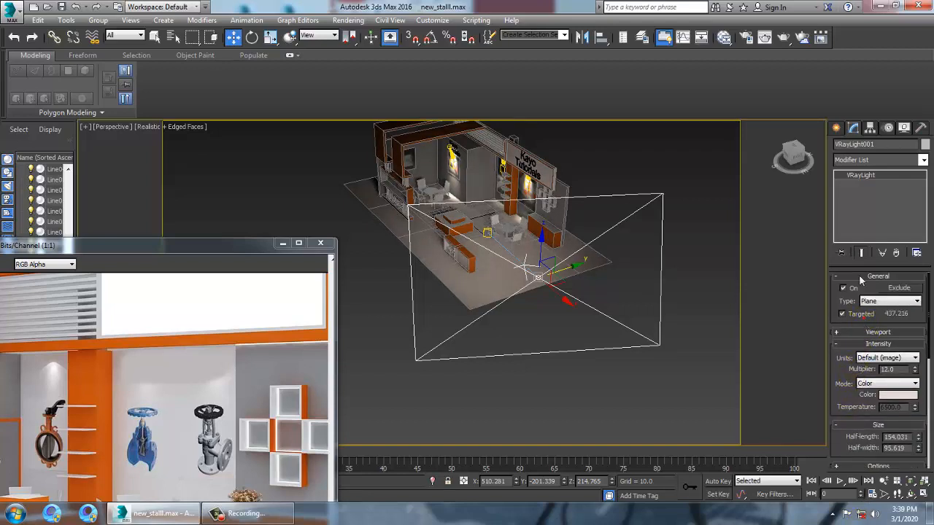
{"action": "left_click_drag", "start_coordinate": [851, 381], "coordinate": [851, 210]}
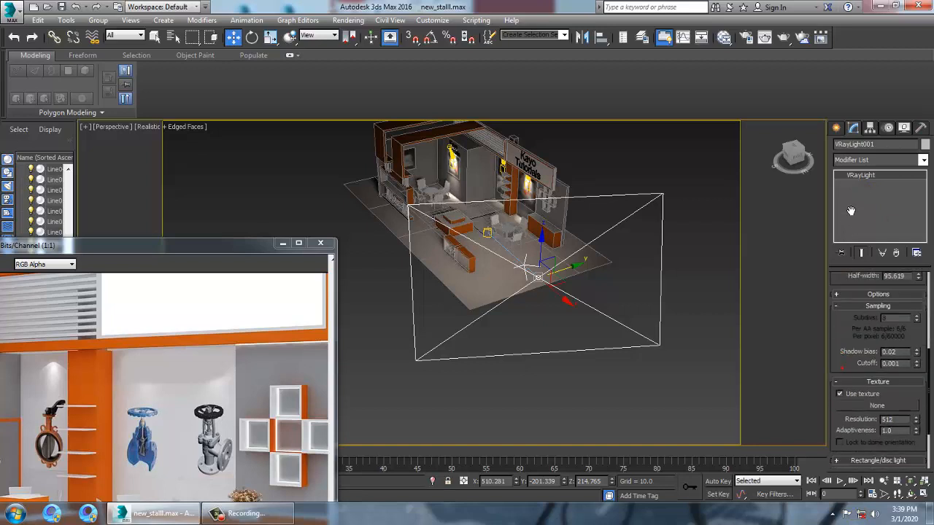
{"action": "left_click", "coordinate": [858, 294]}
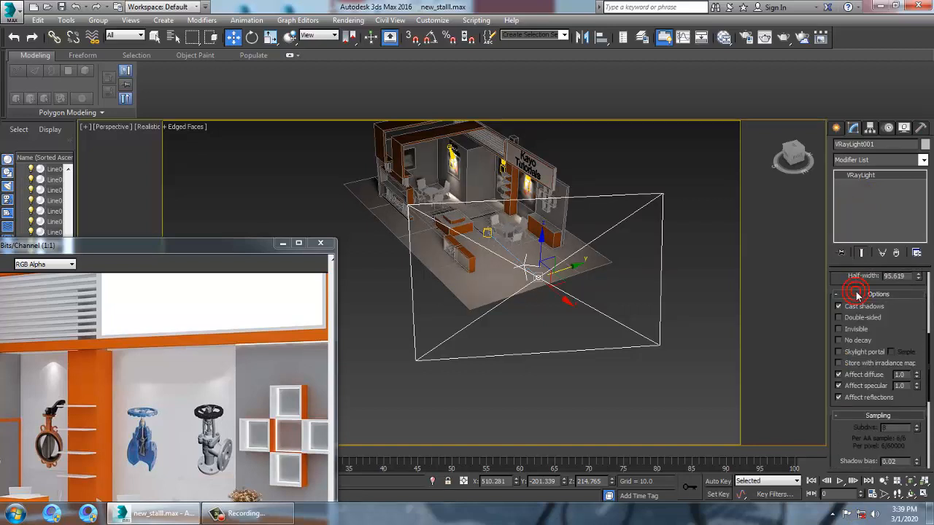
{"action": "left_click", "coordinate": [859, 330]}
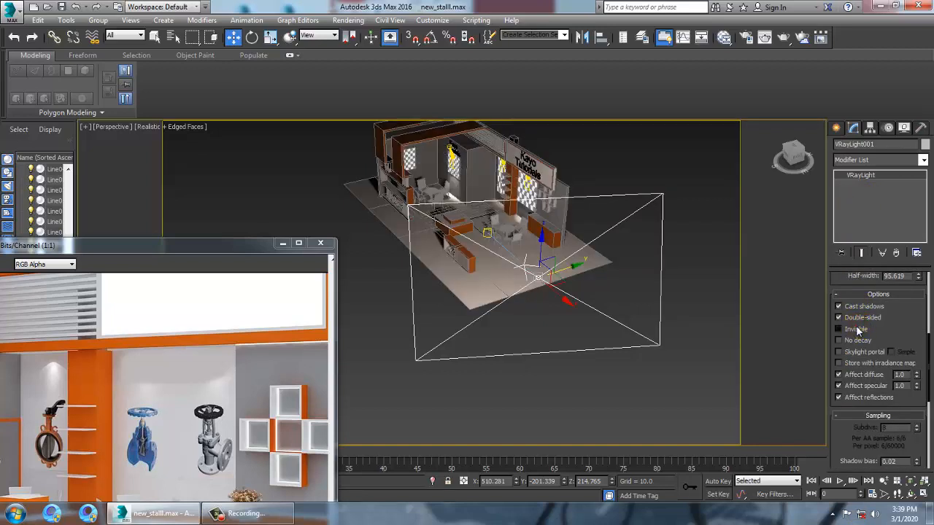
{"action": "middle_click_drag", "start_coordinate": [518, 318], "coordinate": [593, 312], "text": "alt"}
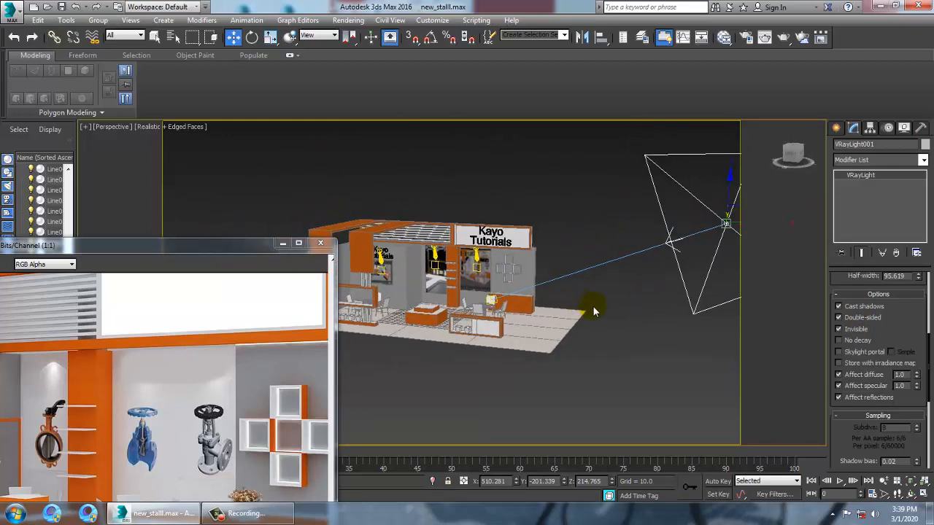
{"action": "left_click", "coordinate": [849, 320]}
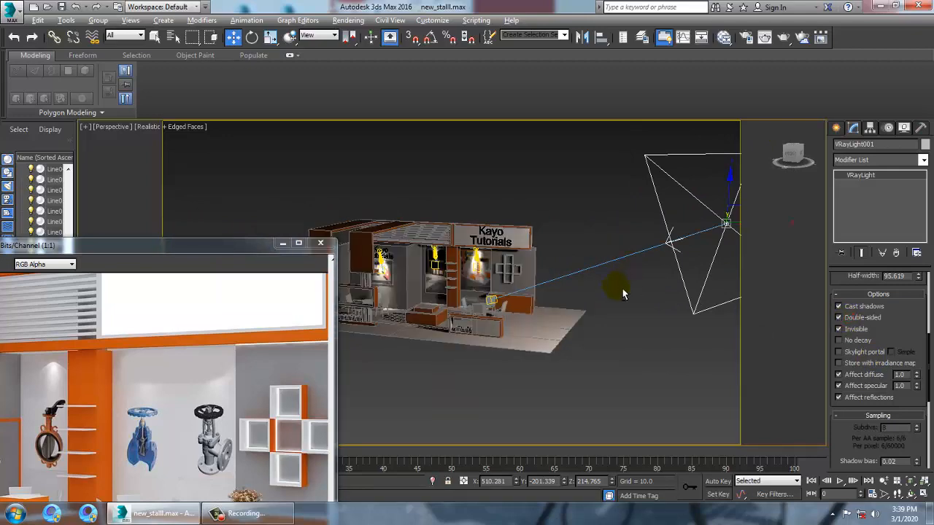
Clone the plane light along Y, placing the duplicate at about Y -408.1 in front of the stall
{"action": "middle_click_drag", "start_coordinate": [624, 293], "coordinate": [619, 318], "text": "alt"}
{"action": "left_click", "coordinate": [632, 334]}
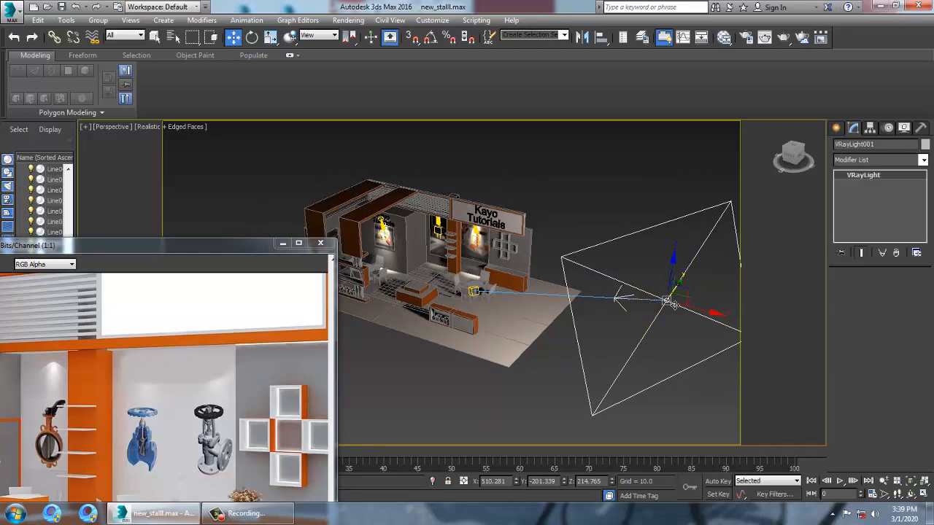
{"action": "left_click_drag", "start_coordinate": [583, 361], "coordinate": [582, 374], "text": "shift"}
{"action": "left_click", "coordinate": [471, 307]}
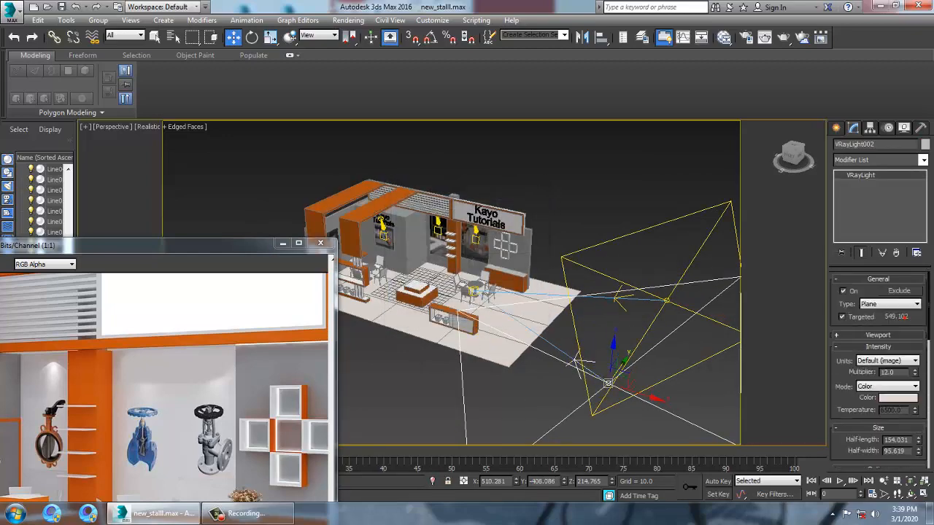
Turn off shadow casting for the duplicated plane light, leaving the light itself switched on
{"action": "left_click", "coordinate": [843, 292]}
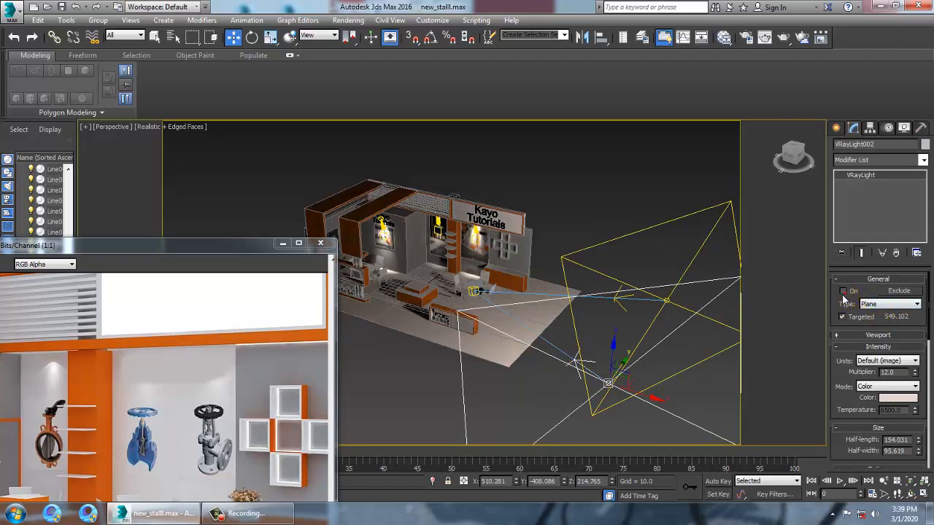
{"action": "left_click", "coordinate": [844, 291]}
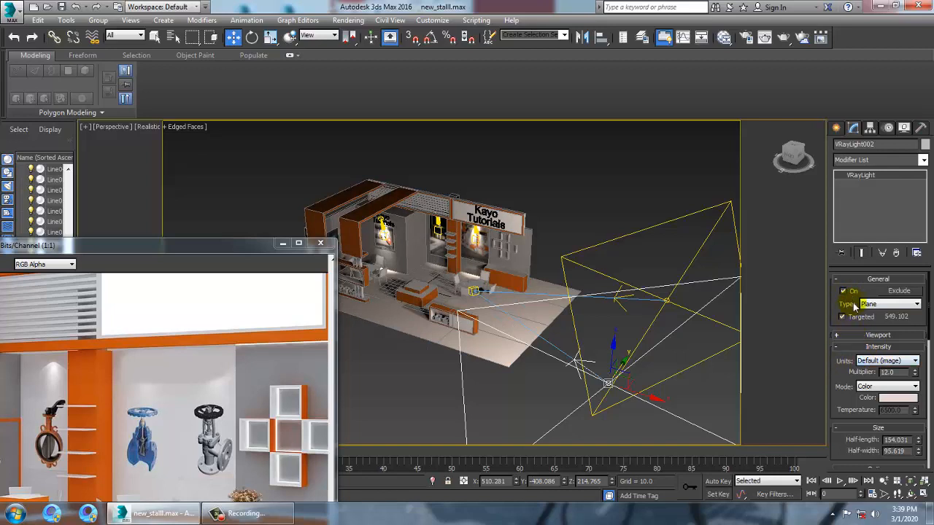
{"action": "left_click_drag", "start_coordinate": [886, 333], "coordinate": [882, 238]}
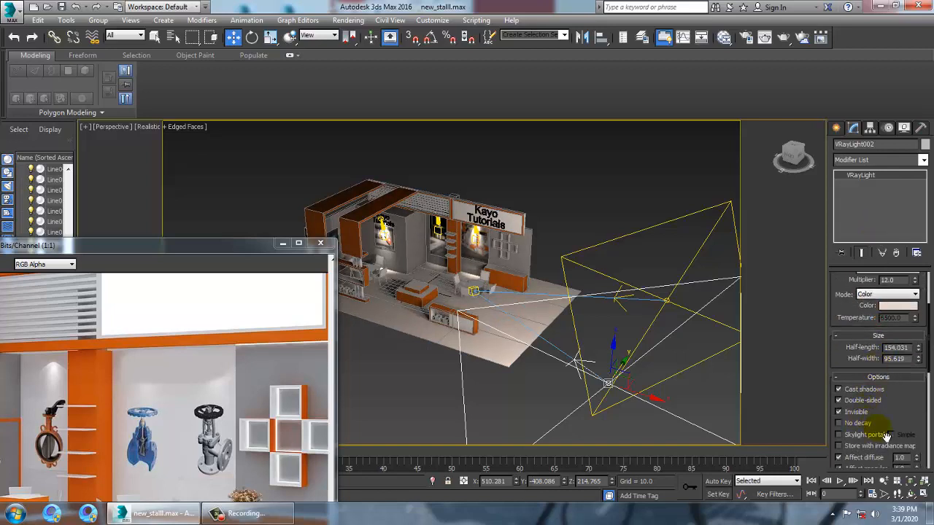
{"action": "left_click", "coordinate": [864, 391]}
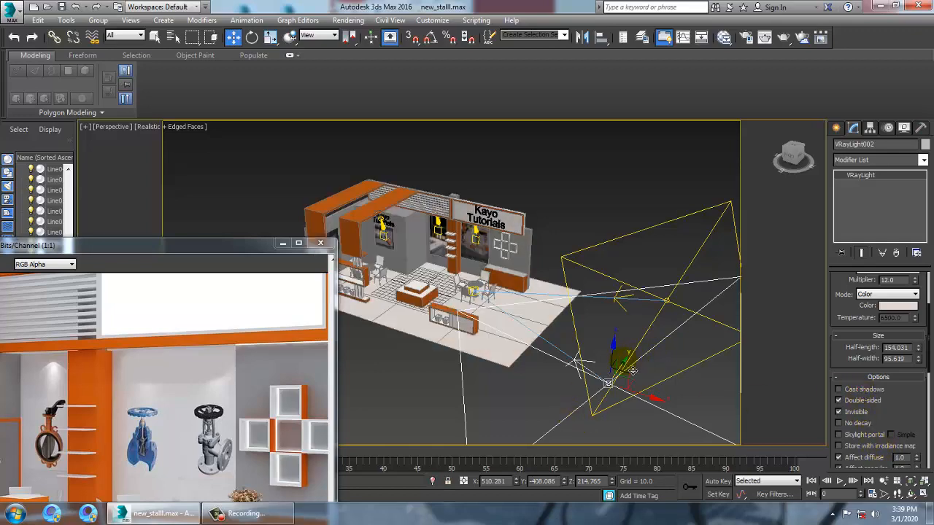
Make the duplicated plane light untargeted and rotate it about -86.5 degrees around Z
{"action": "middle_click_drag", "start_coordinate": [633, 370], "coordinate": [584, 284], "text": "alt"}
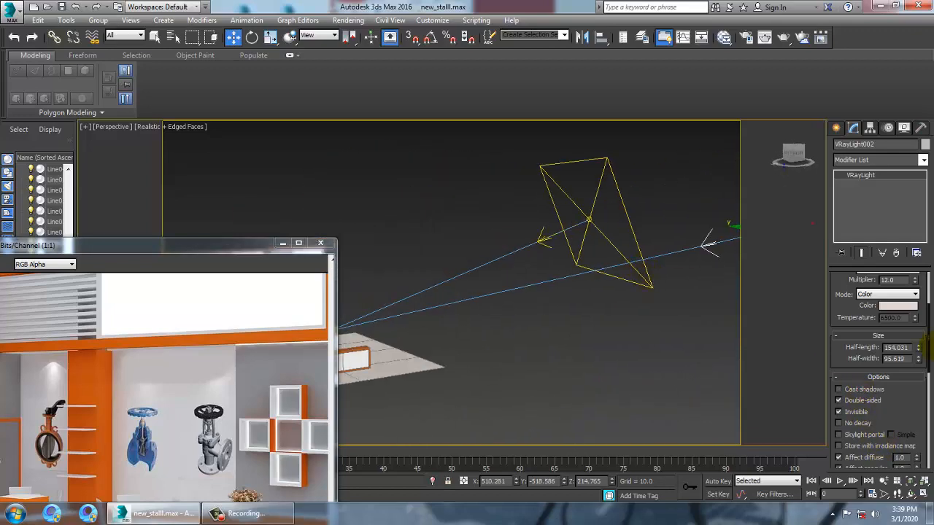
{"action": "scroll", "coordinate": [846, 307], "scroll_direction": "up", "scroll_amount": 3}
{"action": "left_click", "coordinate": [844, 318]}
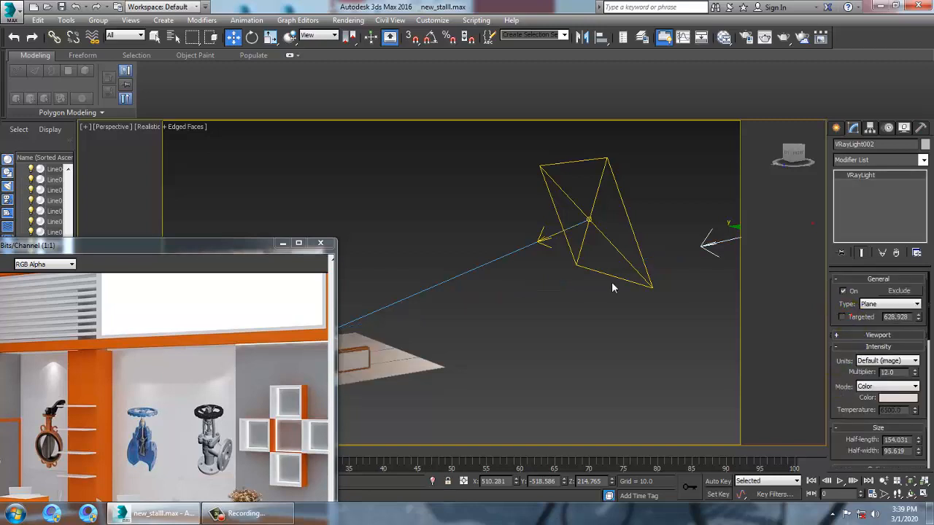
{"action": "middle_click_drag", "start_coordinate": [613, 286], "coordinate": [649, 269], "text": "alt"}
{"action": "key", "text": "e"}
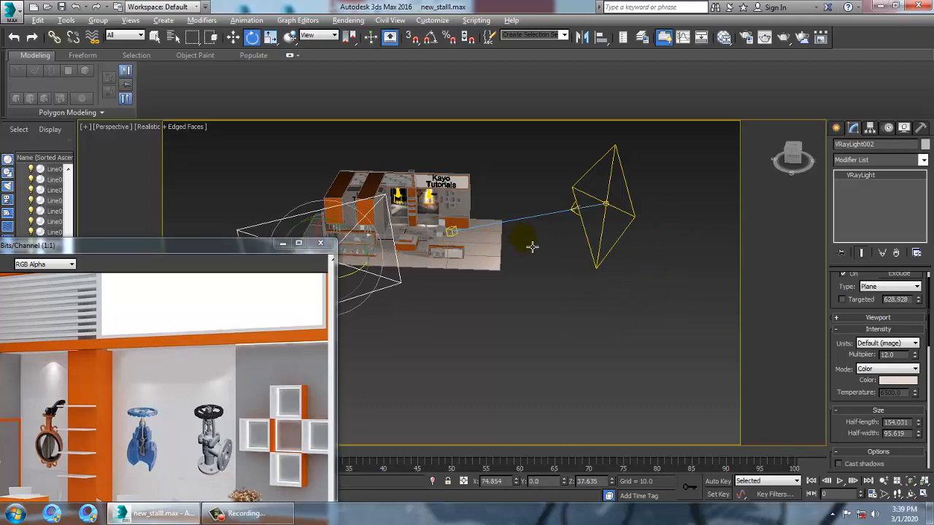
{"action": "middle_click_drag", "start_coordinate": [532, 246], "coordinate": [678, 248], "text": "alt"}
{"action": "left_click_drag", "start_coordinate": [540, 282], "coordinate": [436, 266]}
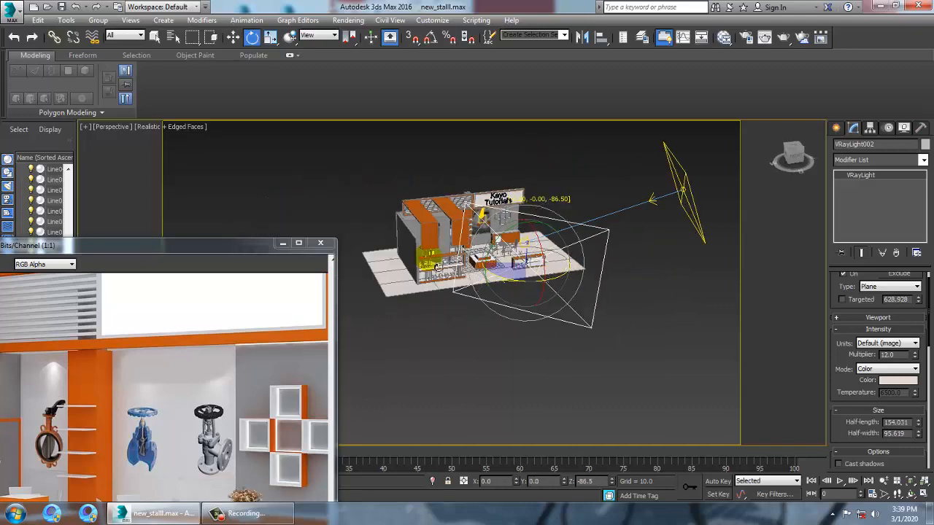
Move the duplicated plane light to the opposite front corner of the stall, at about X -172.2, Y -325.5
{"action": "key", "text": "w"}
{"action": "middle_click_drag", "start_coordinate": [546, 255], "coordinate": [555, 272], "text": "alt"}
{"action": "left_click_drag", "start_coordinate": [568, 267], "coordinate": [422, 300]}
{"action": "middle_click_drag", "start_coordinate": [340, 270], "coordinate": [410, 264], "text": "alt"}
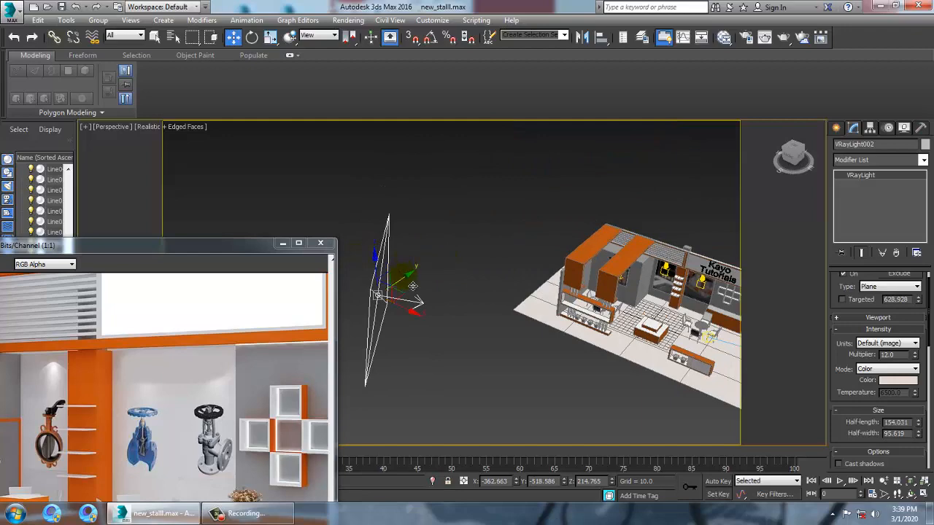
{"action": "left_click_drag", "start_coordinate": [413, 287], "coordinate": [562, 305]}
{"action": "mouse_move", "coordinate": [579, 311]}
{"action": "middle_mouse_down", "text": "alt"}
{"action": "mouse_move", "coordinate": [594, 274]}
{"action": "mouse_move", "coordinate": [562, 308]}
{"action": "middle_mouse_up", "text": "alt"}
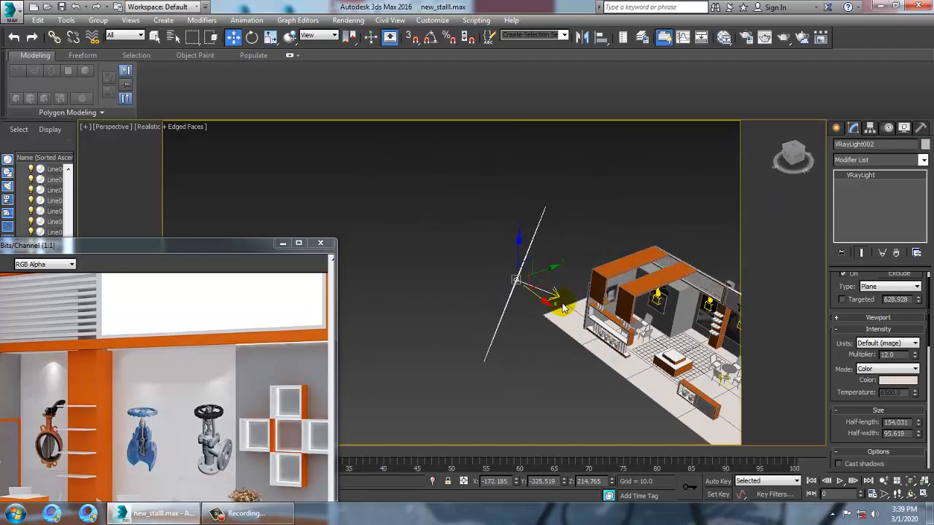
Make the duplicated light targeted again and move its target into the stall, to about X 21.8, Y 73.8, Z 50.4
{"action": "left_click", "coordinate": [860, 301]}
{"action": "middle_click_drag", "start_coordinate": [467, 306], "coordinate": [653, 340], "text": "alt"}
{"action": "left_click", "coordinate": [686, 278]}
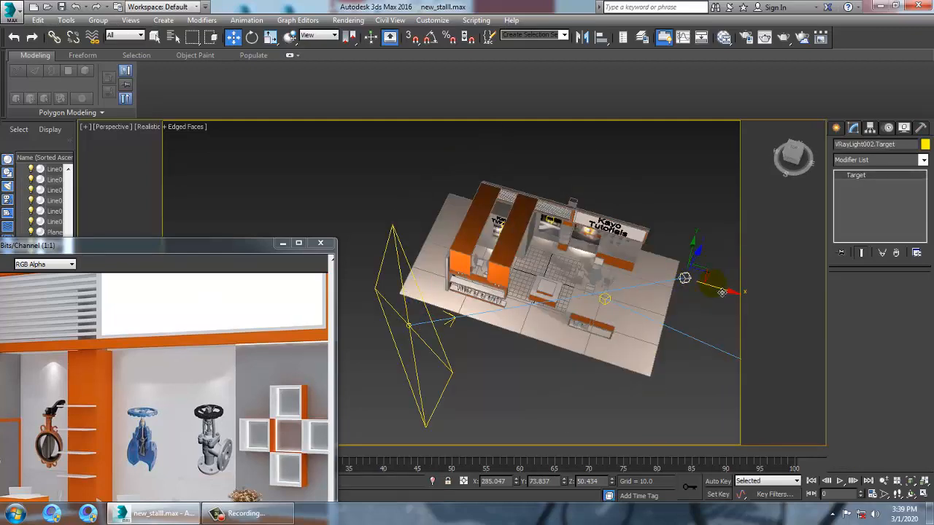
{"action": "left_click_drag", "start_coordinate": [722, 292], "coordinate": [590, 287]}
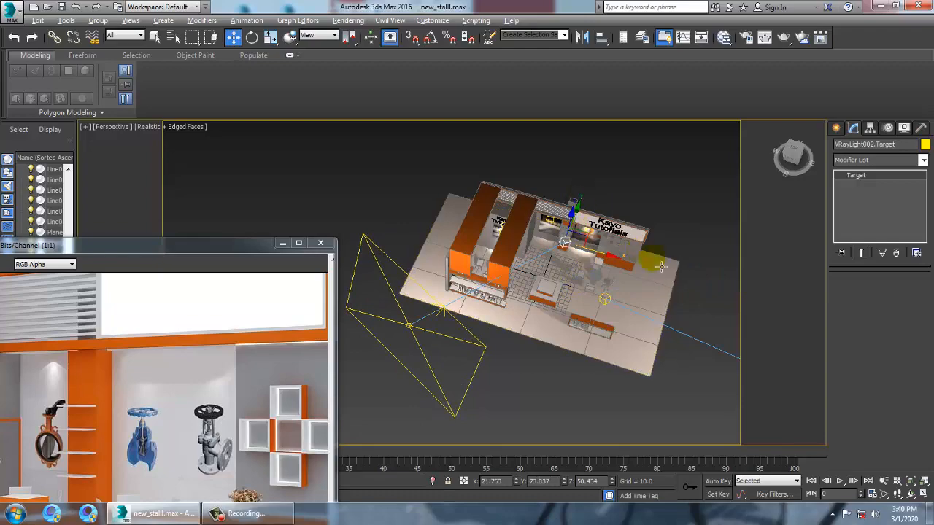
{"action": "middle_click_drag", "start_coordinate": [662, 267], "coordinate": [584, 218], "text": "alt"}
{"action": "scroll", "coordinate": [584, 223], "scroll_direction": "up", "scroll_amount": 6}
{"action": "middle_click_drag", "start_coordinate": [458, 223], "coordinate": [492, 190]}
{"action": "middle_click_drag", "start_coordinate": [602, 225], "coordinate": [555, 299]}
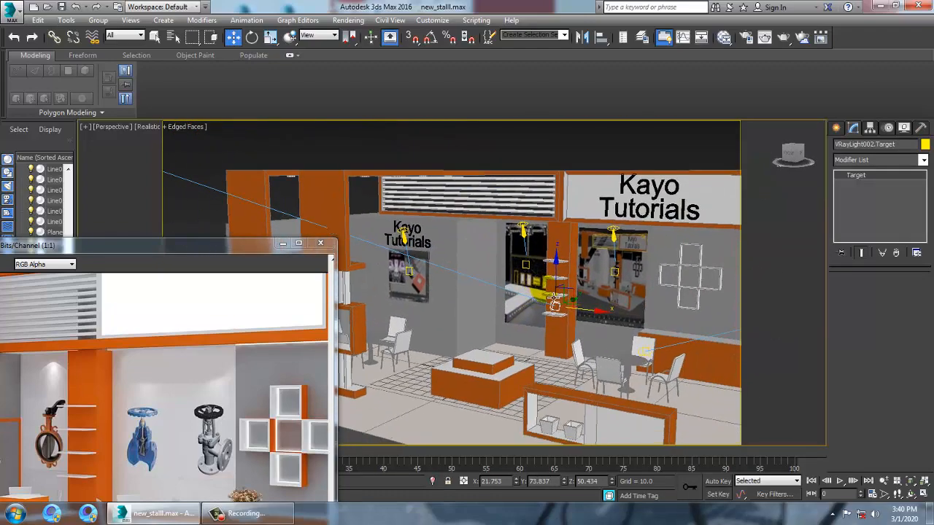
Select the duplicated plane light at the stall's front corner and set its intensity multiplier to 6
{"action": "scroll", "coordinate": [661, 236], "scroll_direction": "down", "scroll_amount": 6}
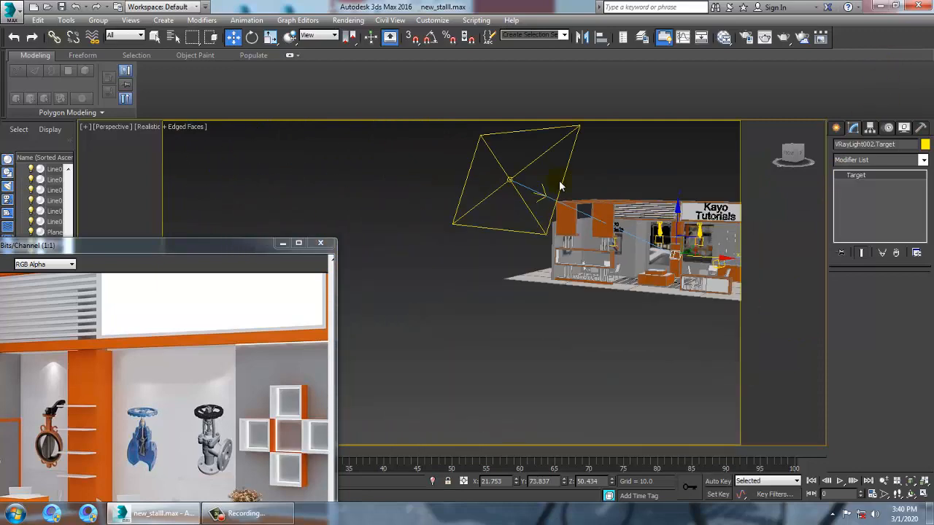
{"action": "left_click", "coordinate": [531, 192]}
{"action": "middle_click_drag", "start_coordinate": [531, 192], "coordinate": [638, 216], "text": "alt"}
{"action": "scroll", "coordinate": [638, 216], "scroll_direction": "up", "scroll_amount": 6}
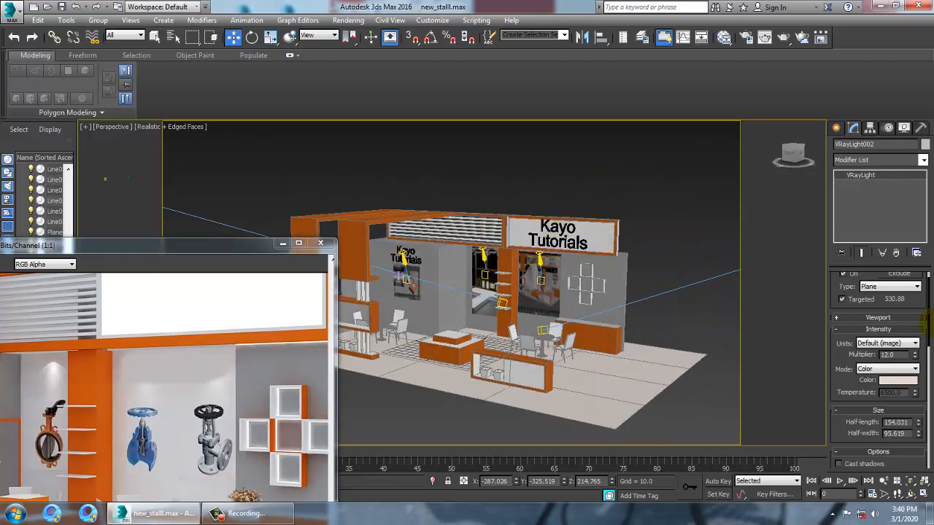
{"action": "left_click", "coordinate": [916, 357]}
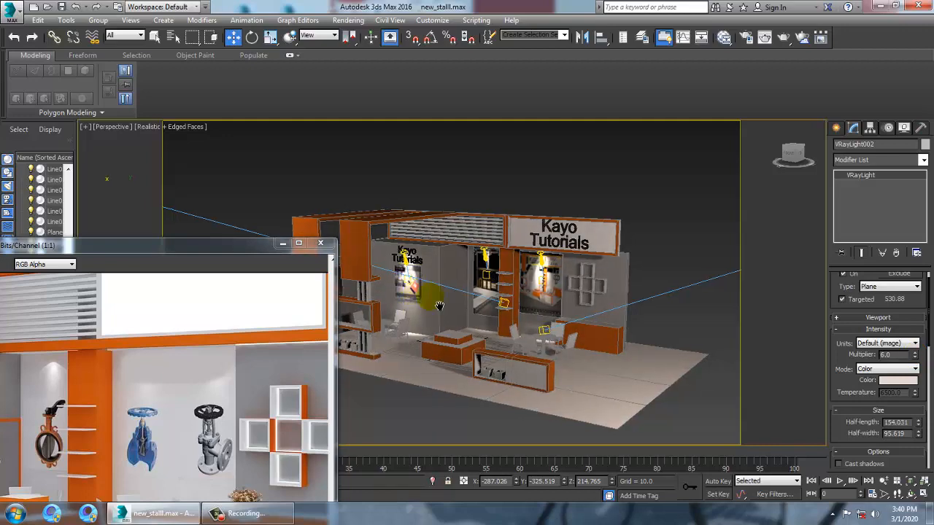
Inspect the shaded stall up close and dismiss the rendered image window covering the viewport
{"action": "scroll", "coordinate": [538, 313], "scroll_direction": "up", "scroll_amount": 8}
{"action": "scroll", "coordinate": [476, 266], "scroll_direction": "down", "scroll_amount": 8}
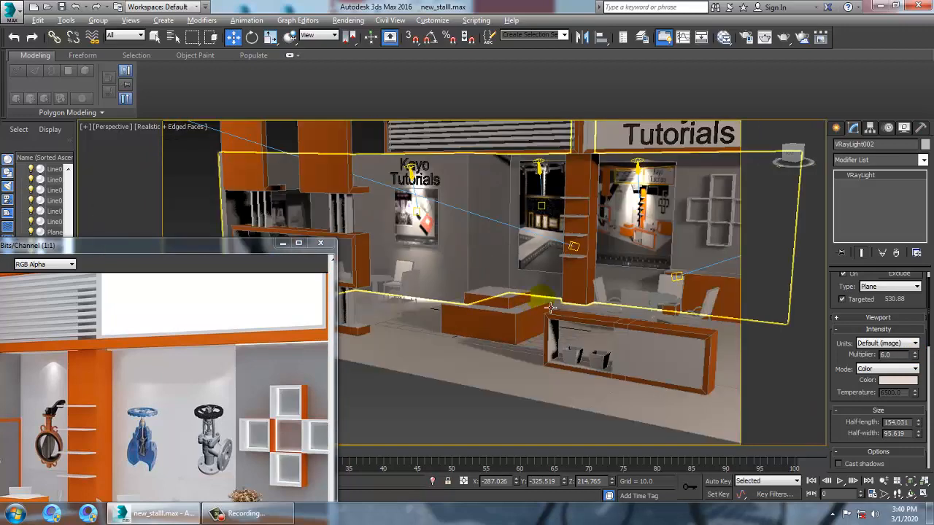
{"action": "left_click_drag", "start_coordinate": [222, 241], "coordinate": [233, 88]}
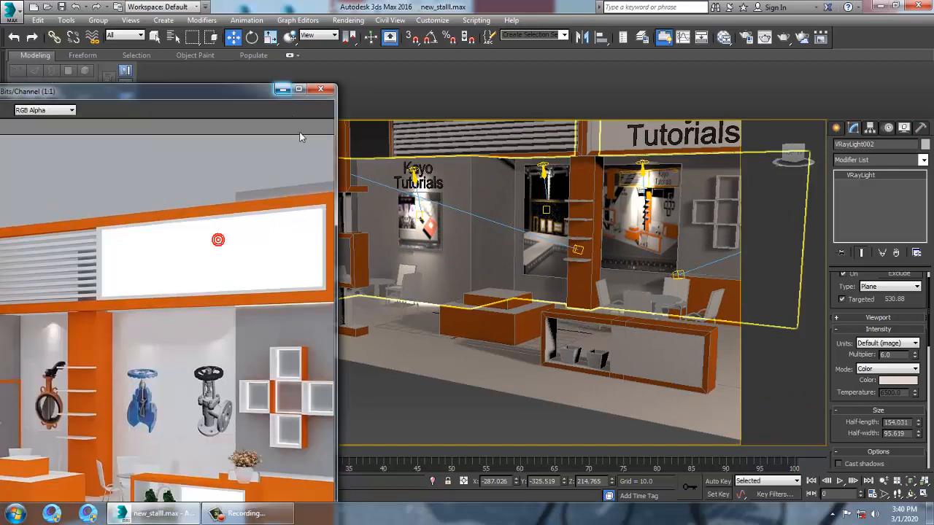
{"action": "left_click", "coordinate": [330, 91]}
Frame the whole stall in the perspective view from the front, using Walk Through for the final adjustment
{"action": "middle_click_drag", "start_coordinate": [540, 212], "coordinate": [474, 250]}
{"action": "scroll", "coordinate": [475, 250], "scroll_direction": "down", "scroll_amount": 4}
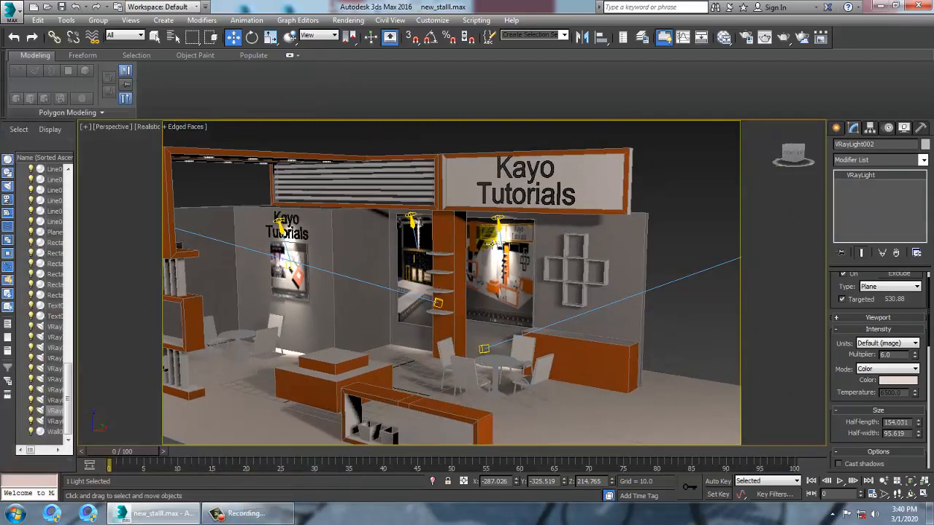
{"action": "scroll", "coordinate": [521, 290], "scroll_direction": "down", "scroll_amount": 5}
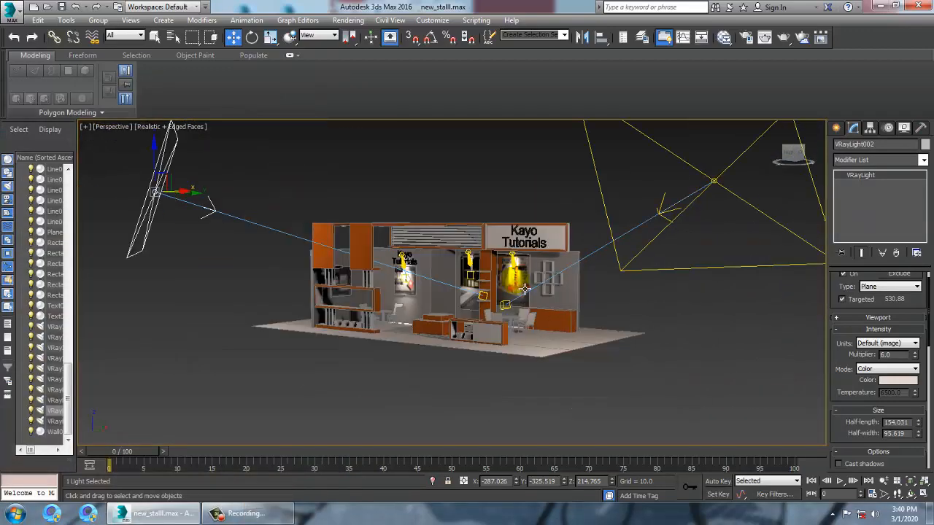
{"action": "scroll", "coordinate": [538, 288], "scroll_direction": "up", "scroll_amount": 5}
{"action": "middle_click_drag", "start_coordinate": [537, 287], "coordinate": [567, 300]}
{"action": "key", "text": "Up"}
{"action": "key", "text": "Up"}
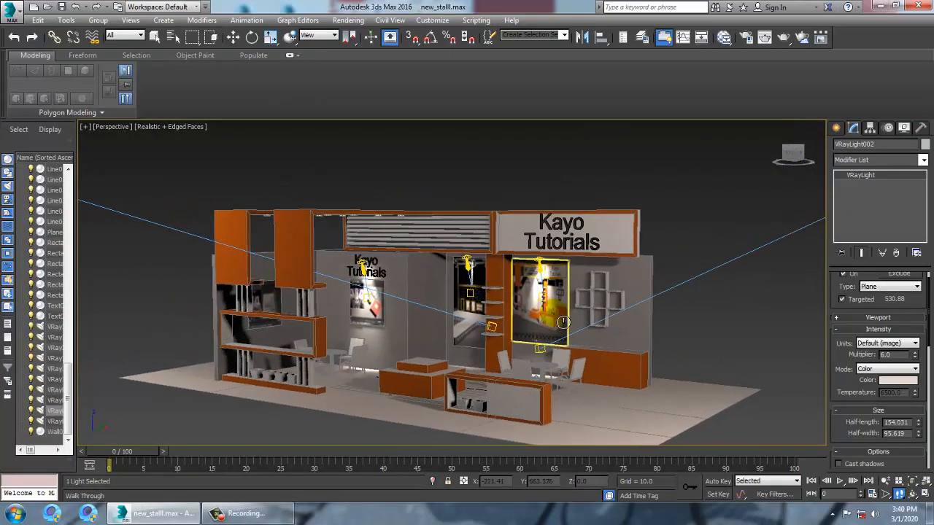
{"action": "key", "text": "Up"}
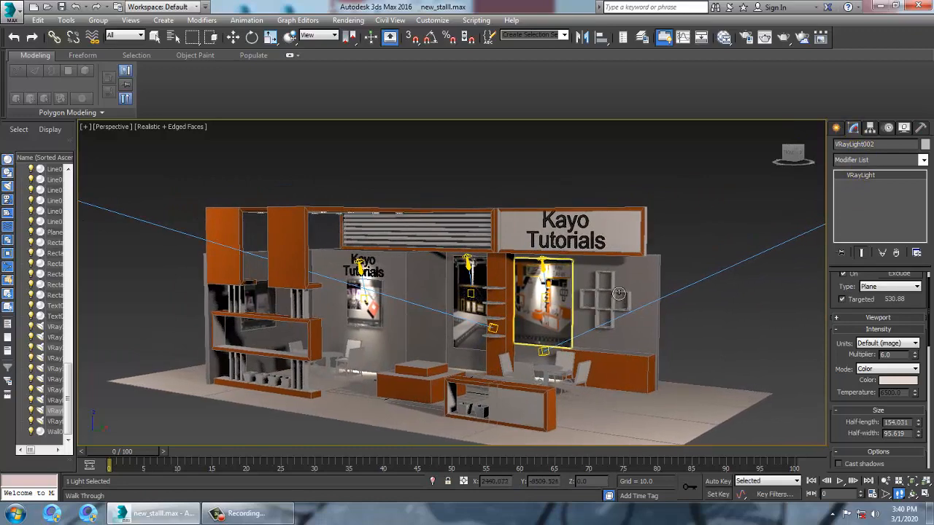
Open the render setup and change the V-Ray image sampler type to Adaptive subdivision
{"action": "left_click", "coordinate": [347, 19]}
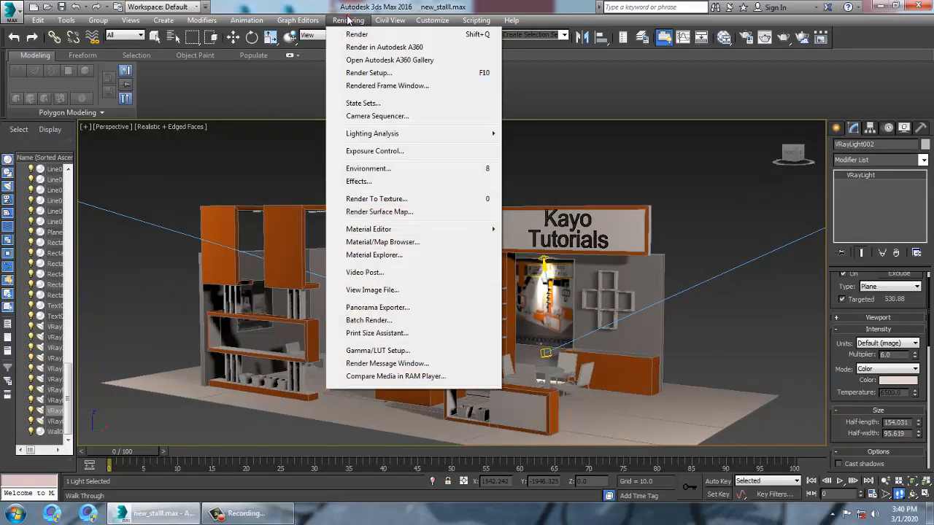
{"action": "left_click", "coordinate": [376, 73]}
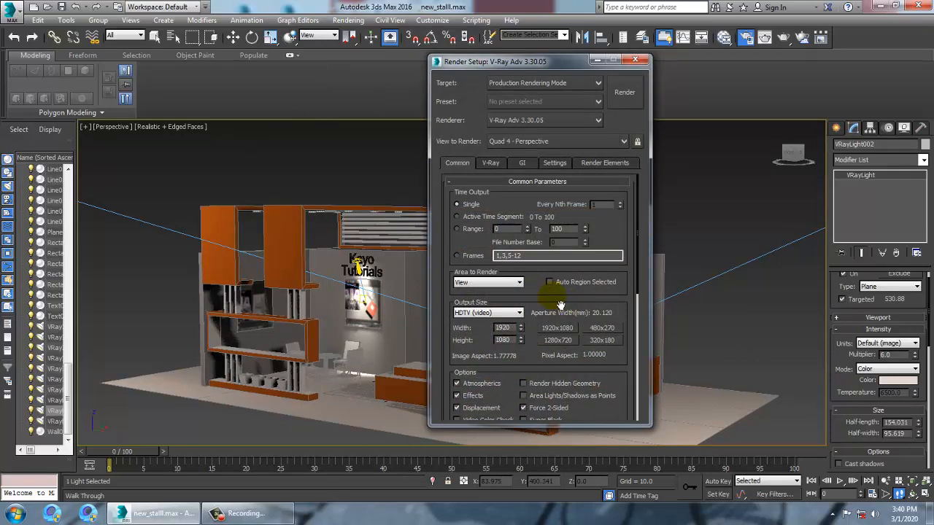
{"action": "left_click_drag", "start_coordinate": [547, 357], "coordinate": [569, 9]}
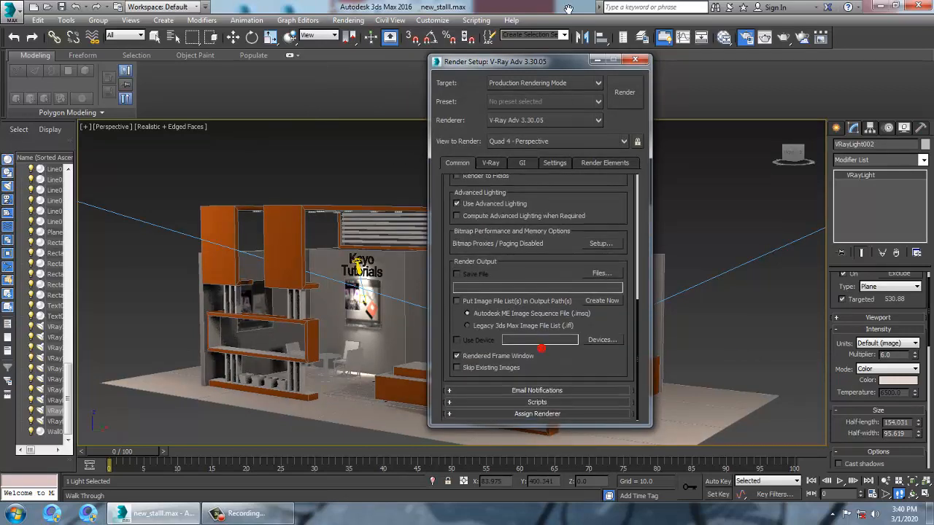
{"action": "left_click", "coordinate": [500, 163]}
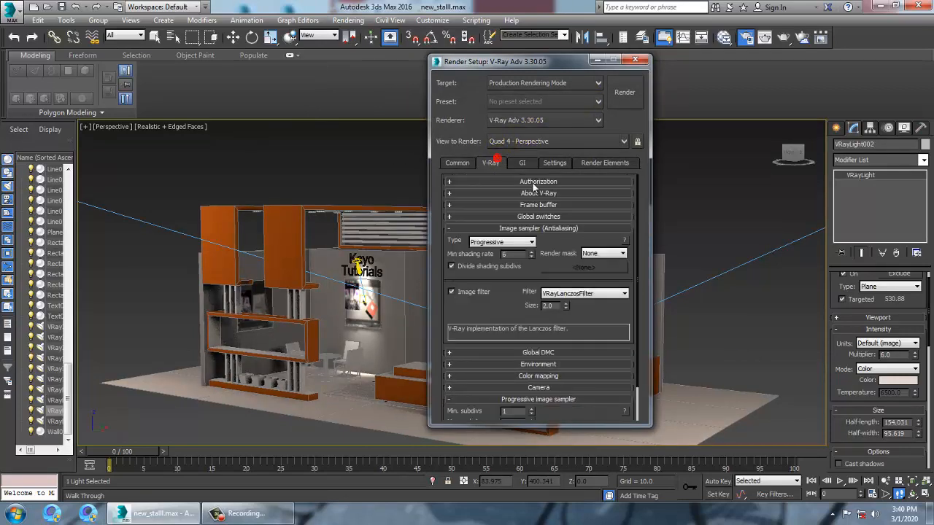
{"action": "left_click", "coordinate": [516, 243]}
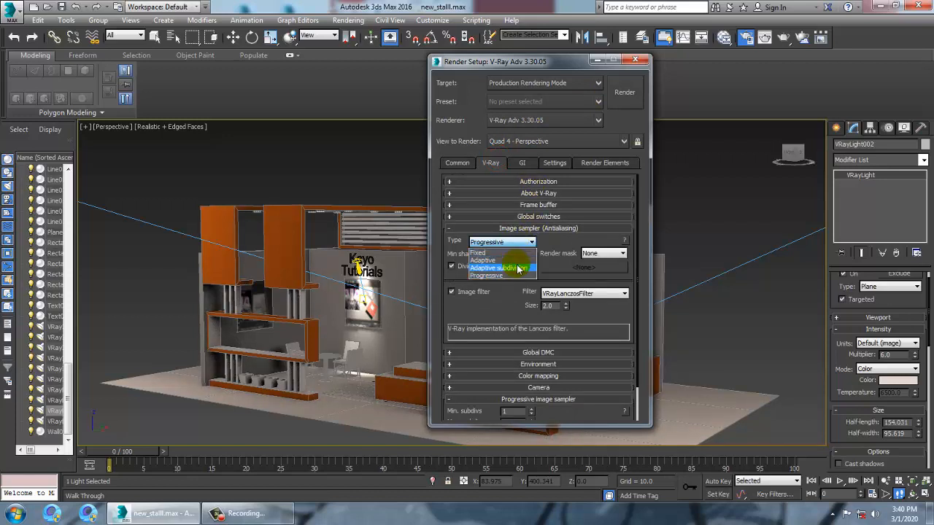
{"action": "left_click", "coordinate": [517, 268]}
{"action": "mouse_move", "coordinate": [503, 253]}
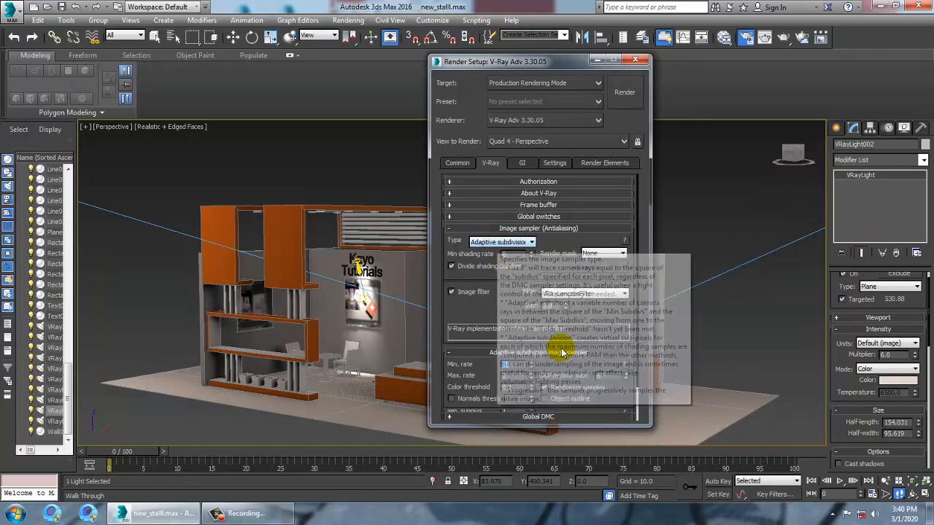
Keep the render mask at None and set the image filter to Catmull-Rom
{"action": "left_click", "coordinate": [622, 253]}
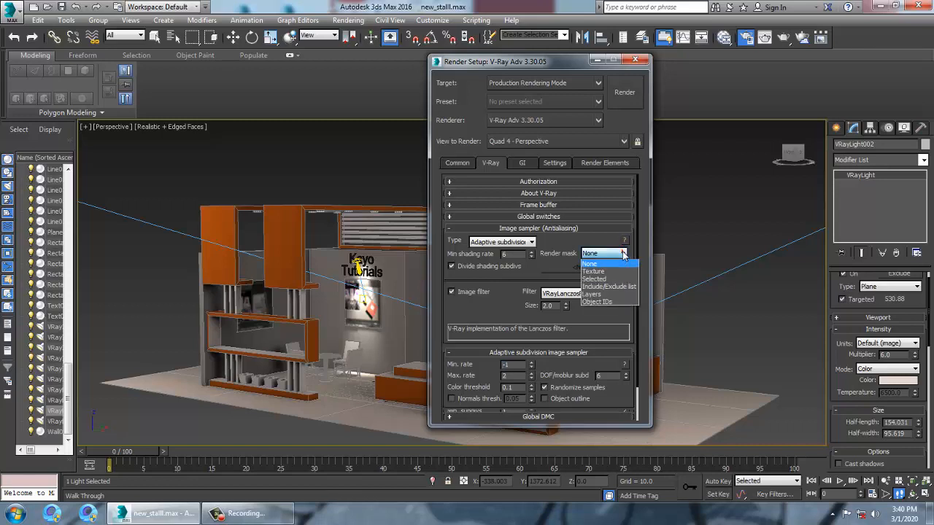
{"action": "left_click", "coordinate": [624, 254]}
{"action": "left_click", "coordinate": [590, 295]}
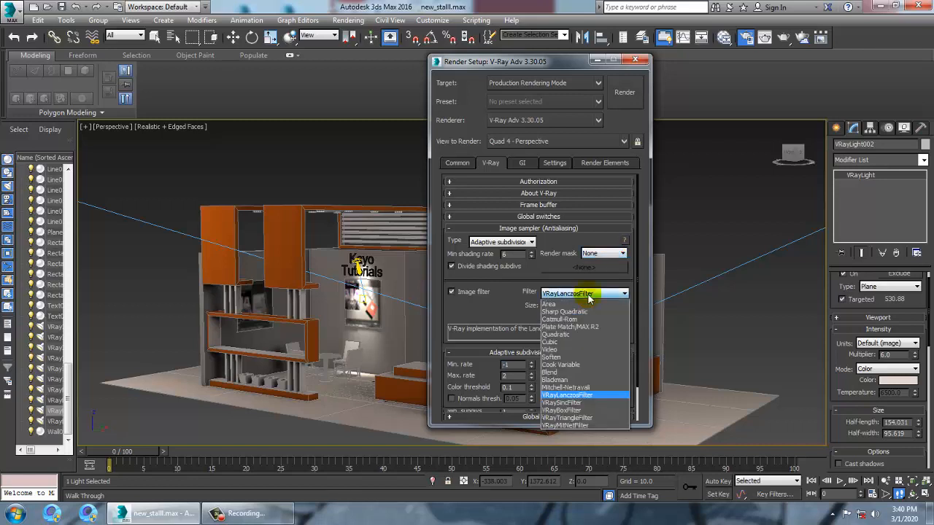
{"action": "left_click", "coordinate": [584, 319]}
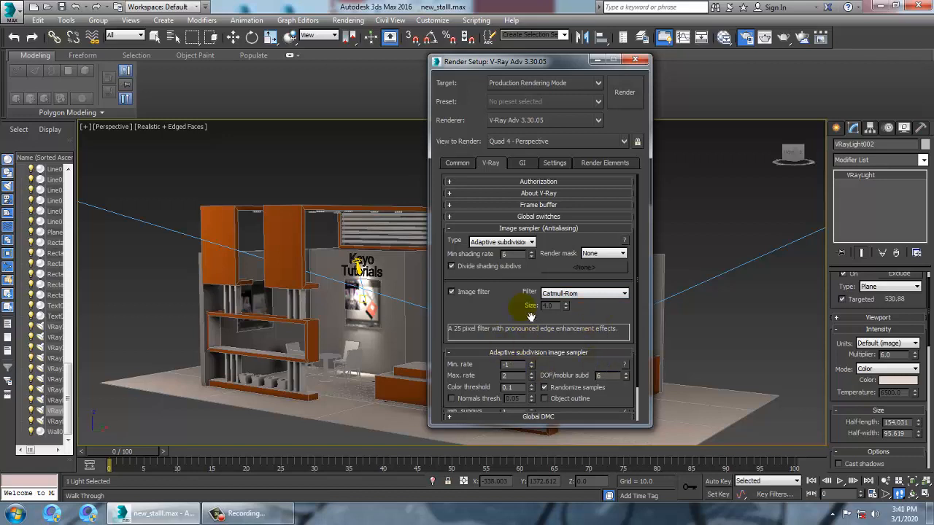
Enable the normals threshold for the adaptive subdivision image sampler
{"action": "scroll", "coordinate": [531, 316], "scroll_direction": "down", "scroll_amount": 1}
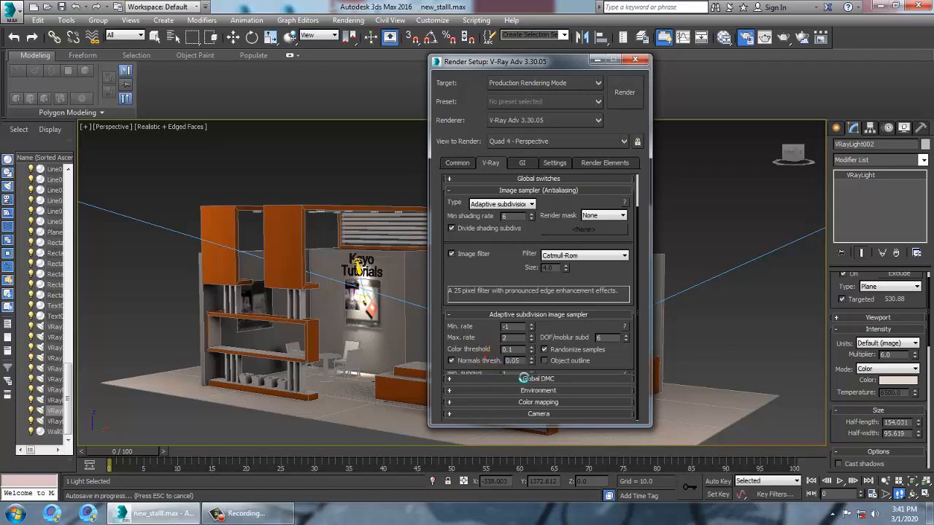
{"action": "left_click", "coordinate": [486, 361]}
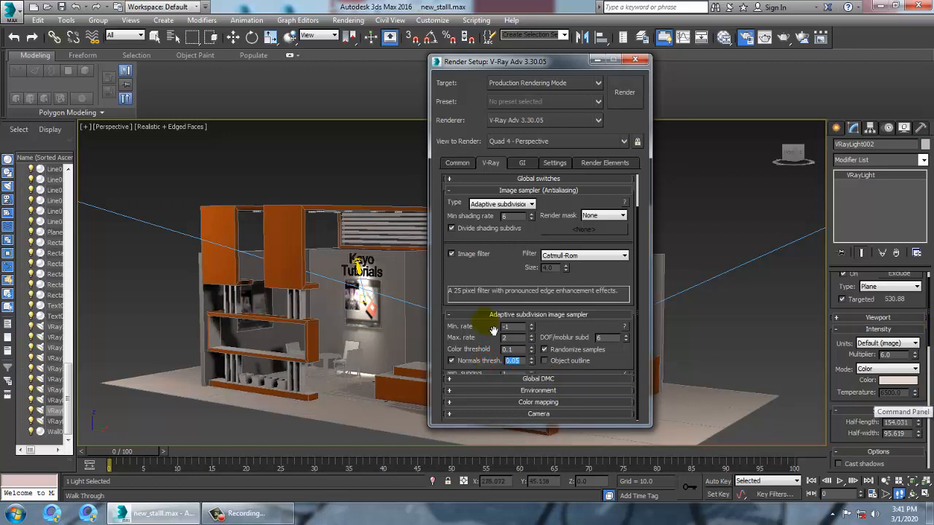
{"action": "left_click", "coordinate": [570, 326]}
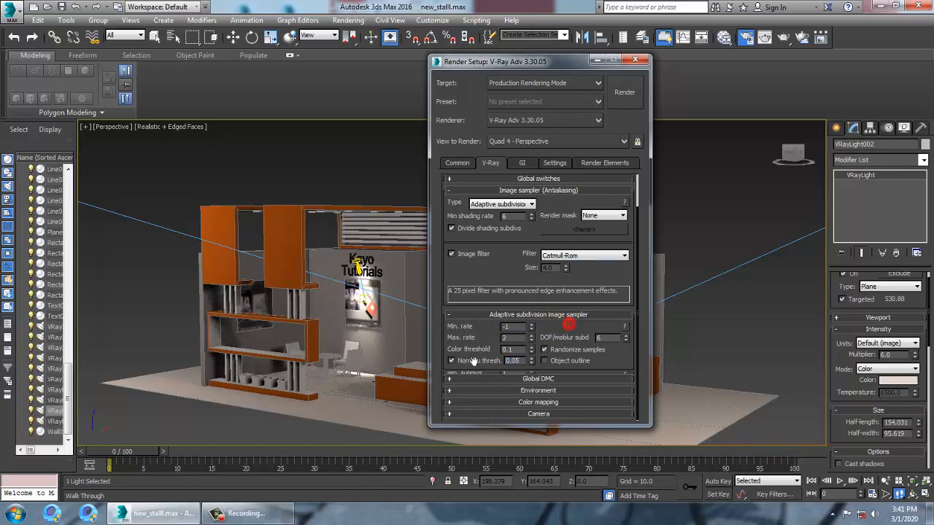
{"action": "left_click", "coordinate": [469, 363]}
{"action": "left_click_drag", "start_coordinate": [608, 211], "coordinate": [611, 131]}
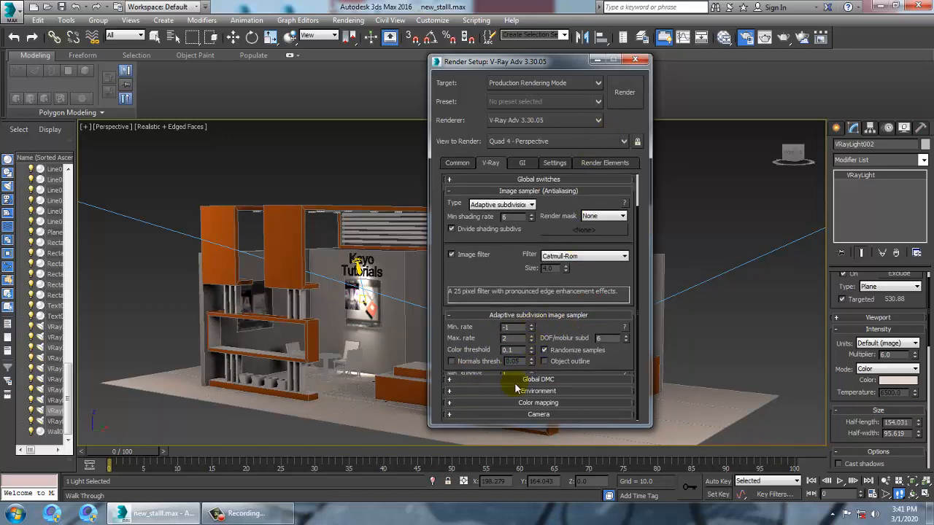
{"action": "left_click", "coordinate": [470, 363]}
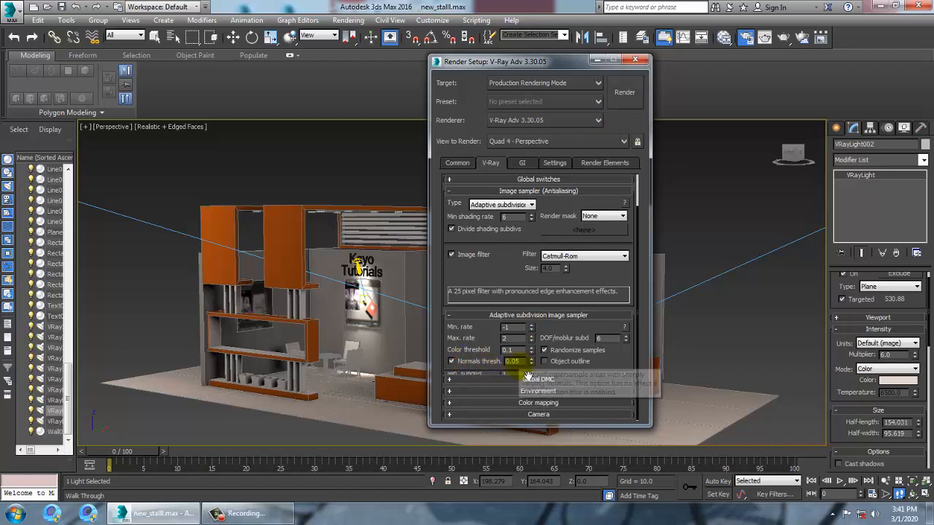
{"action": "left_click_drag", "start_coordinate": [553, 363], "coordinate": [535, 315]}
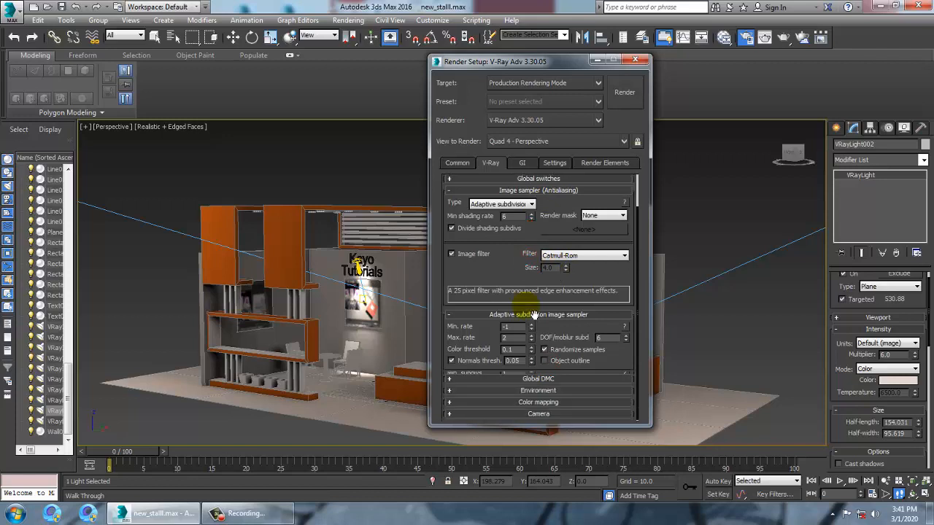
Expand the Global DMC settings and switch them to Advanced mode
{"action": "left_click", "coordinate": [532, 379]}
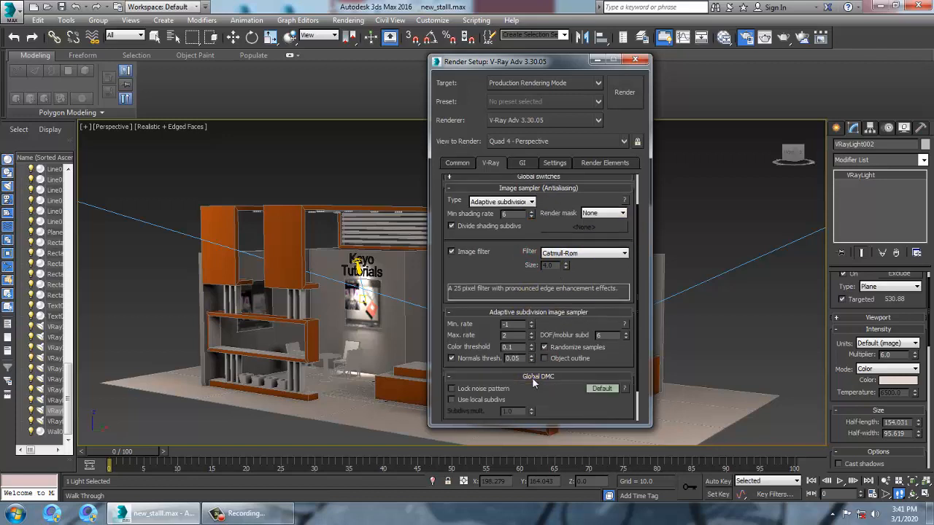
{"action": "left_click_drag", "start_coordinate": [552, 398], "coordinate": [550, 304]}
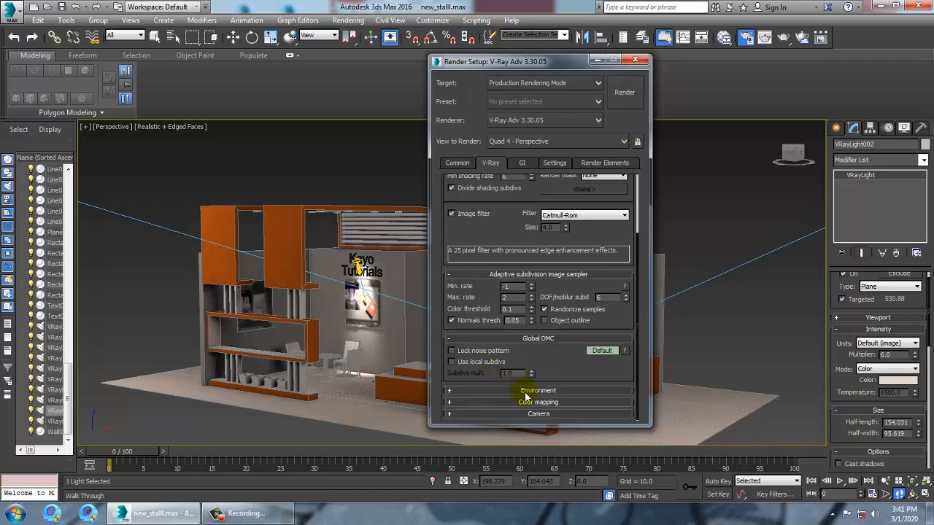
{"action": "left_click", "coordinate": [602, 350]}
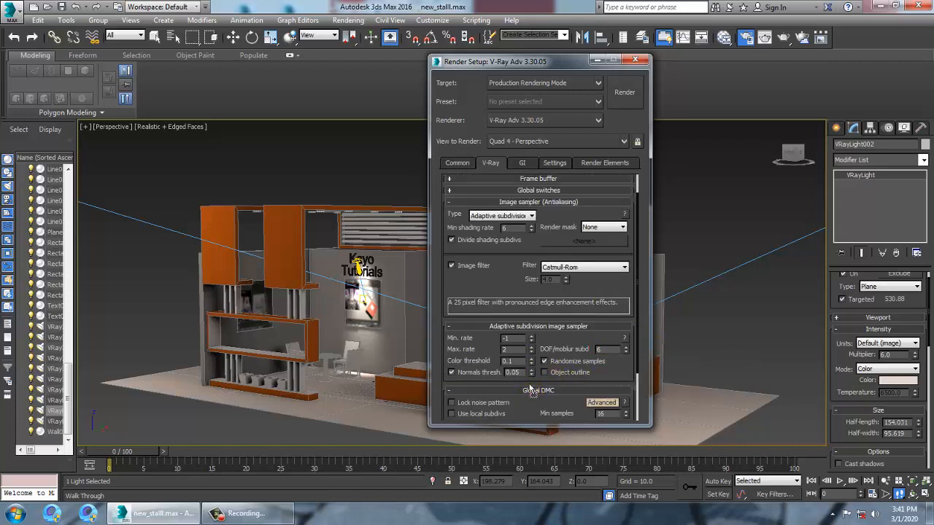
{"action": "left_click_drag", "start_coordinate": [531, 392], "coordinate": [505, 262]}
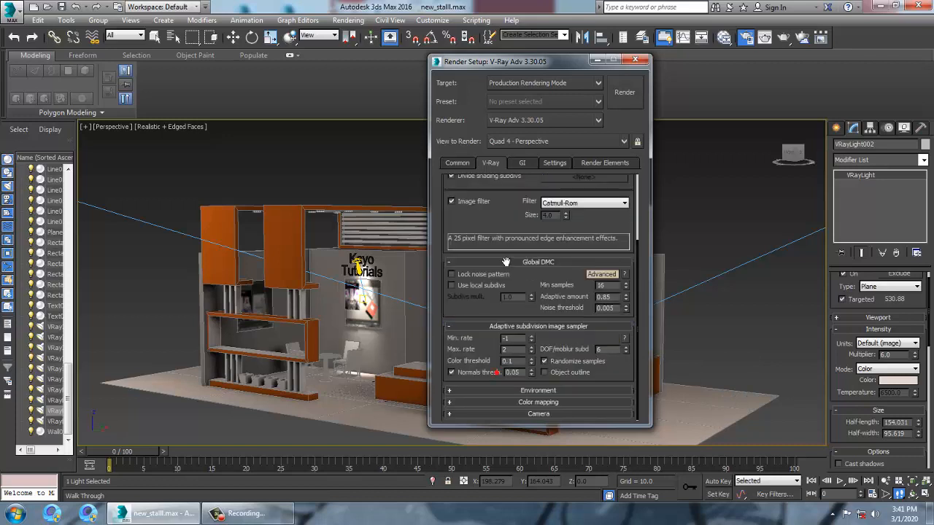
{"action": "left_click", "coordinate": [452, 373]}
Enter a Global DMC noise threshold of 0.005 and set the adaptive subdivision min rate to 3 and max rate to 8
{"action": "left_click_drag", "start_coordinate": [617, 309], "coordinate": [508, 302]}
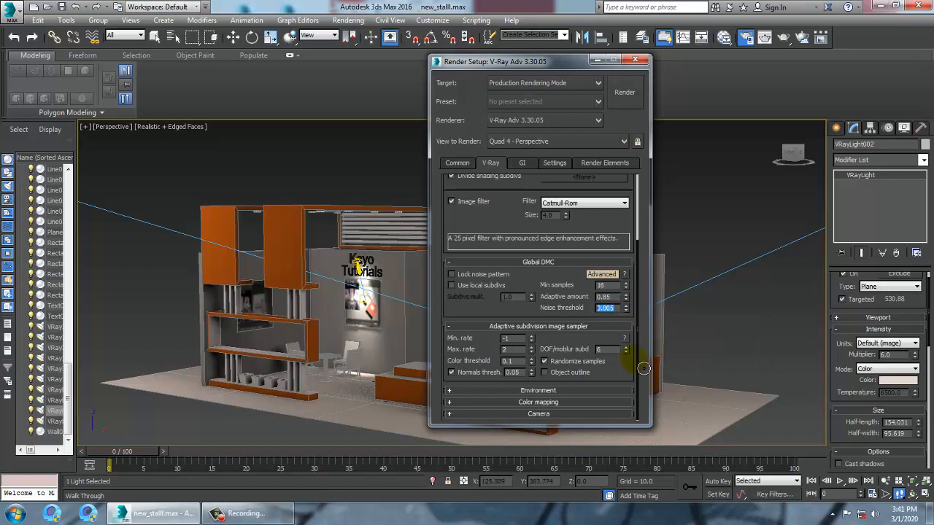
{"action": "type", "text": "0"}
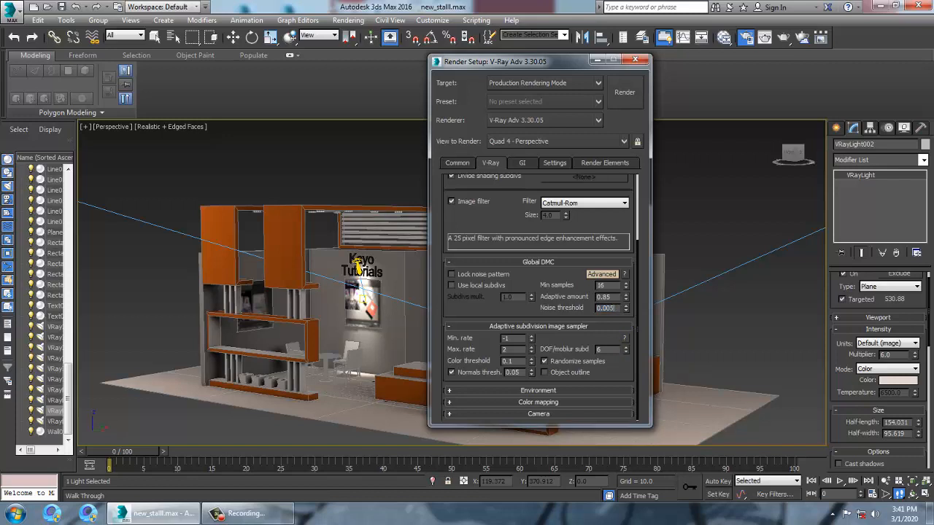
{"action": "left_click", "coordinate": [532, 335]}
Enable the GI environment and the reflection/refraction environment in the V-Ray environment settings
{"action": "left_click", "coordinate": [540, 389]}
{"action": "left_click", "coordinate": [479, 298]}
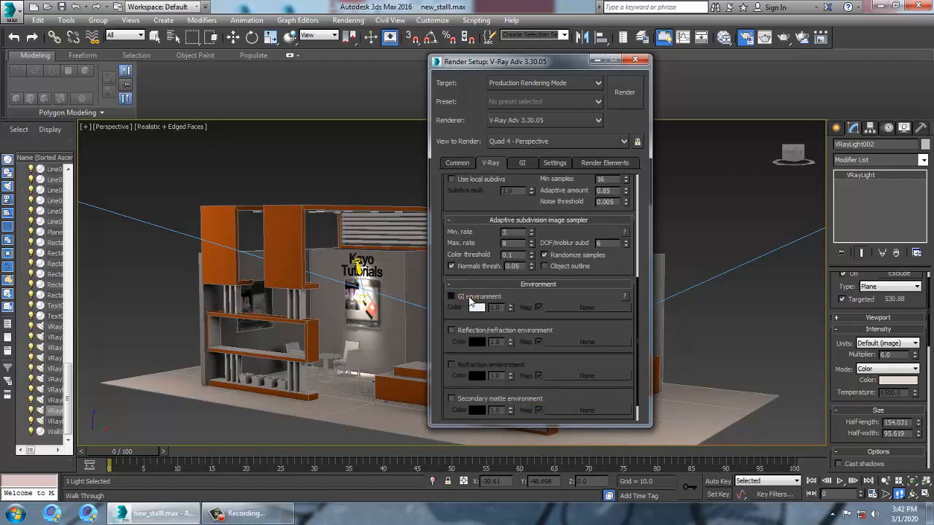
{"action": "left_click", "coordinate": [475, 331]}
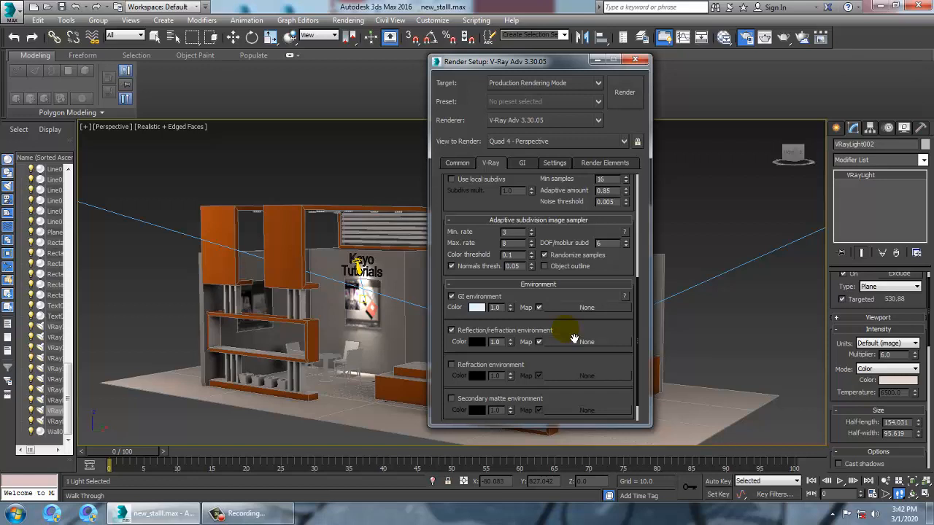
Enable global illumination with Irradiance map as the primary engine and Light cache as the secondary engine
{"action": "left_click", "coordinate": [520, 164]}
{"action": "left_click", "coordinate": [472, 194]}
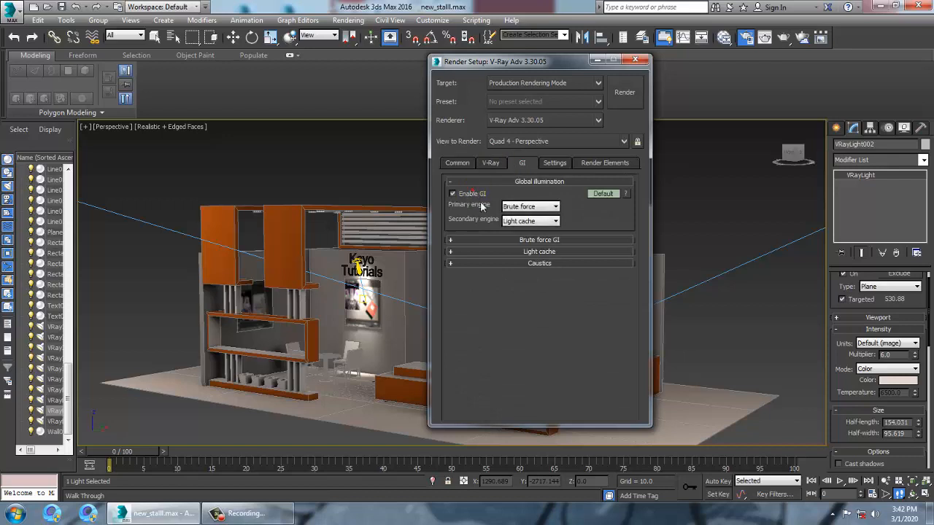
{"action": "left_click", "coordinate": [547, 209]}
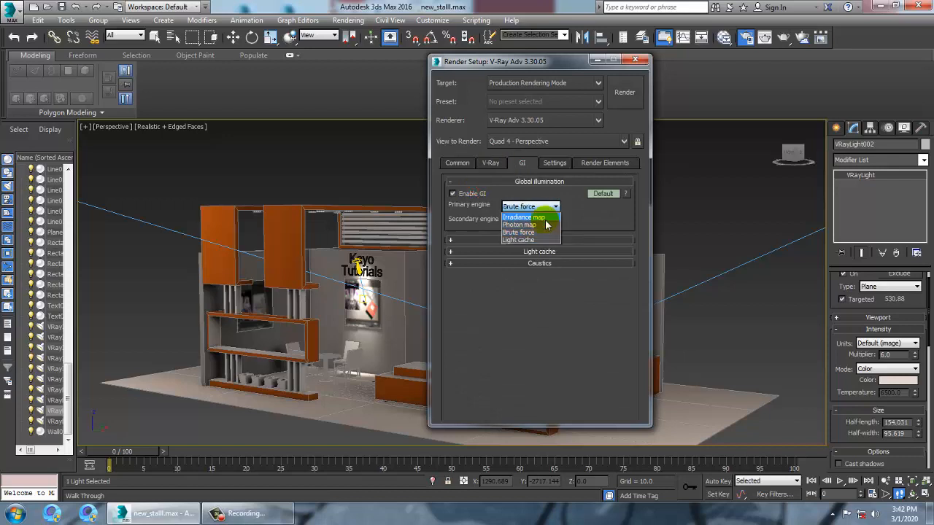
{"action": "left_click", "coordinate": [546, 218]}
{"action": "left_click", "coordinate": [545, 224]}
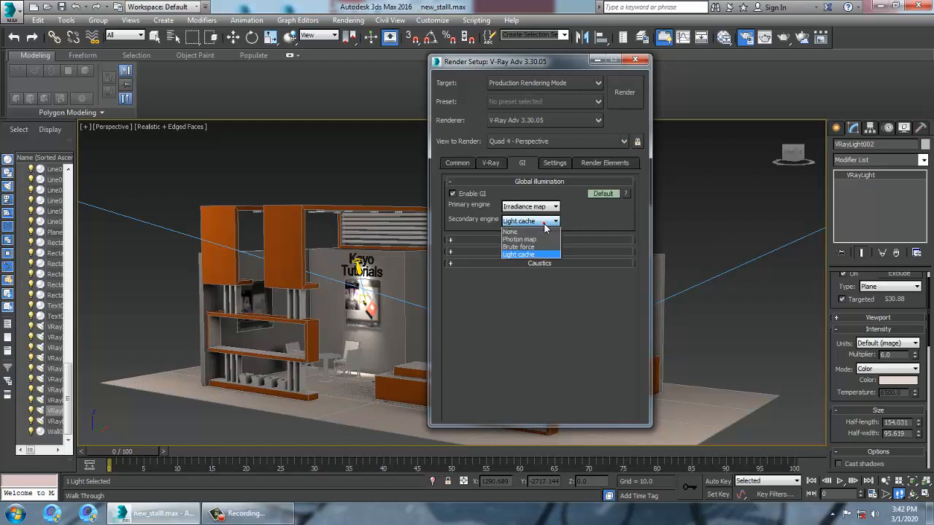
{"action": "left_click", "coordinate": [546, 225]}
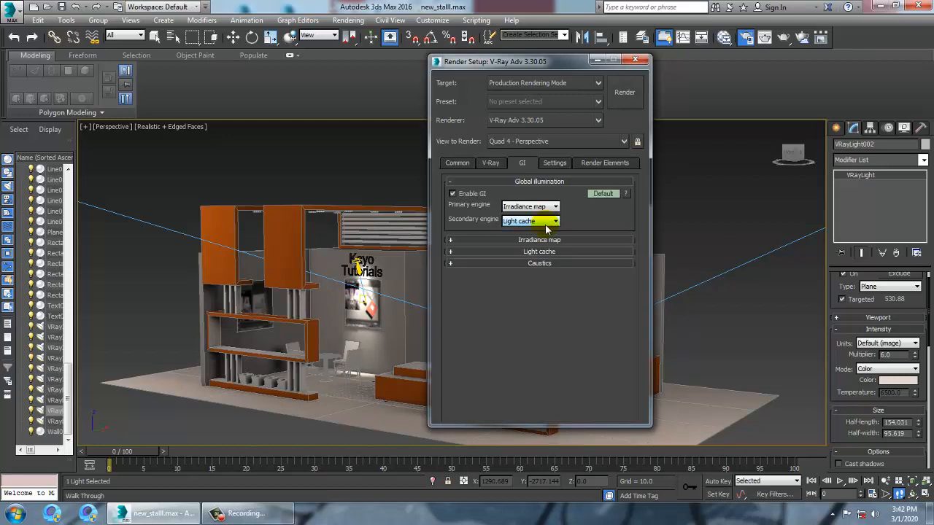
{"action": "left_click", "coordinate": [547, 225]}
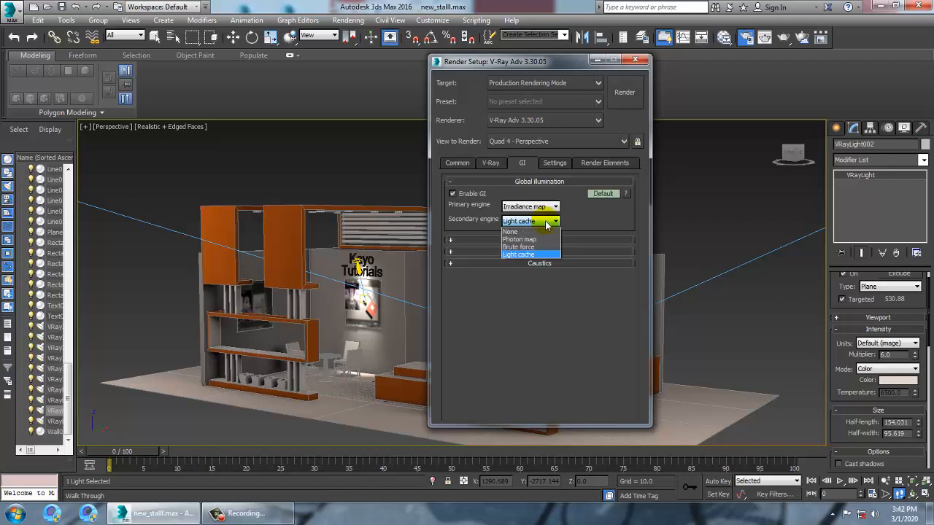
{"action": "left_click", "coordinate": [548, 225]}
Set the irradiance map preset to Medium with 150 subdivs and 50 interpolation samples
{"action": "left_click", "coordinate": [529, 240]}
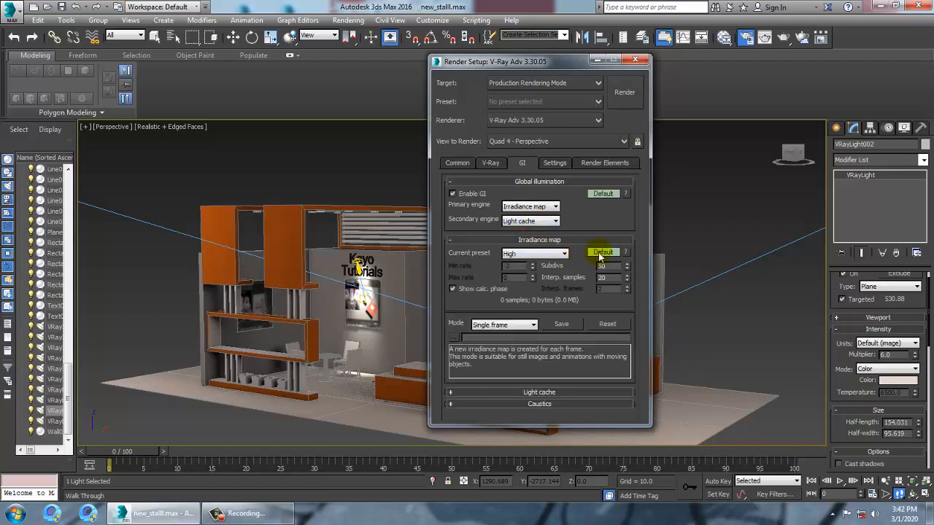
{"action": "left_click", "coordinate": [524, 257]}
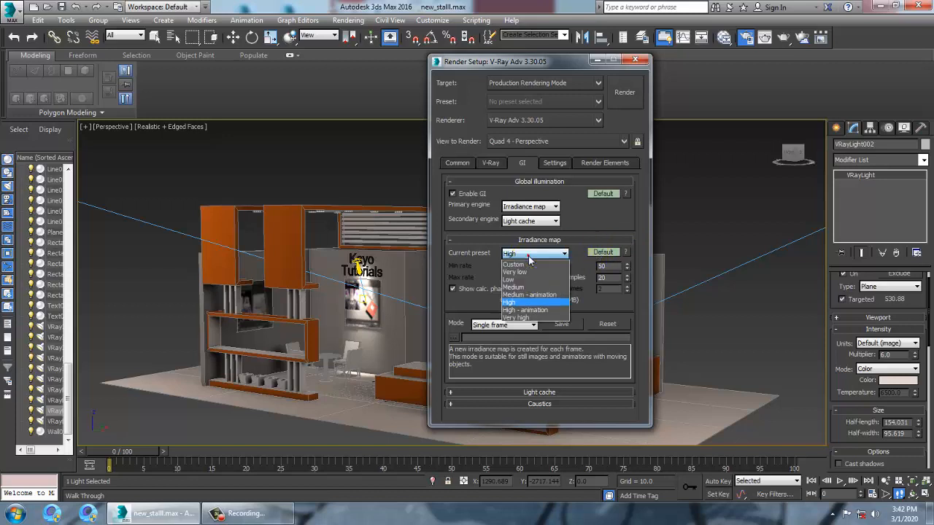
{"action": "left_click", "coordinate": [528, 293]}
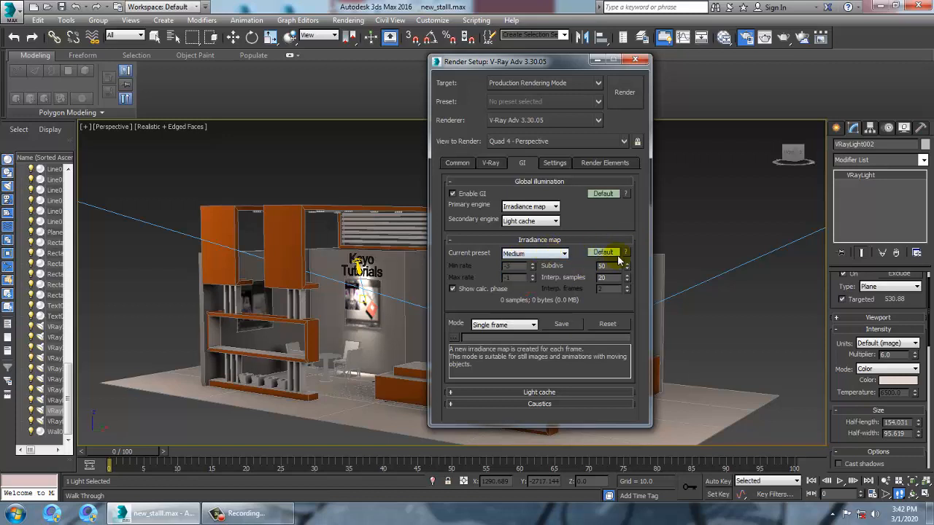
{"action": "type", "text": "1"}
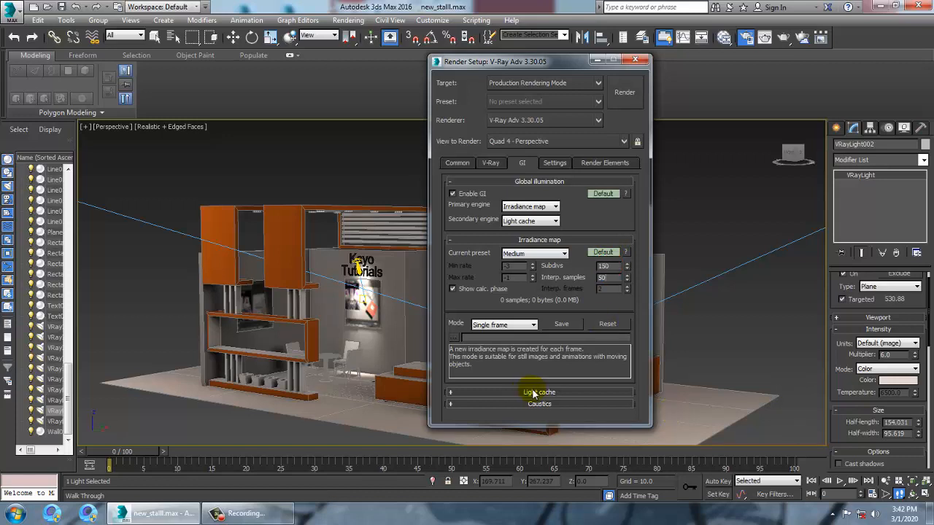
{"action": "left_click", "coordinate": [567, 161]}
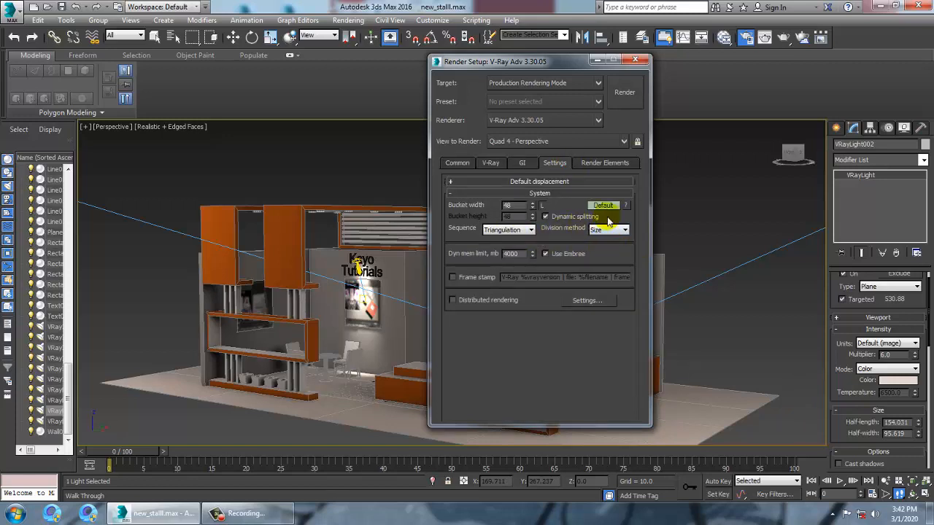
{"action": "left_click", "coordinate": [496, 164]}
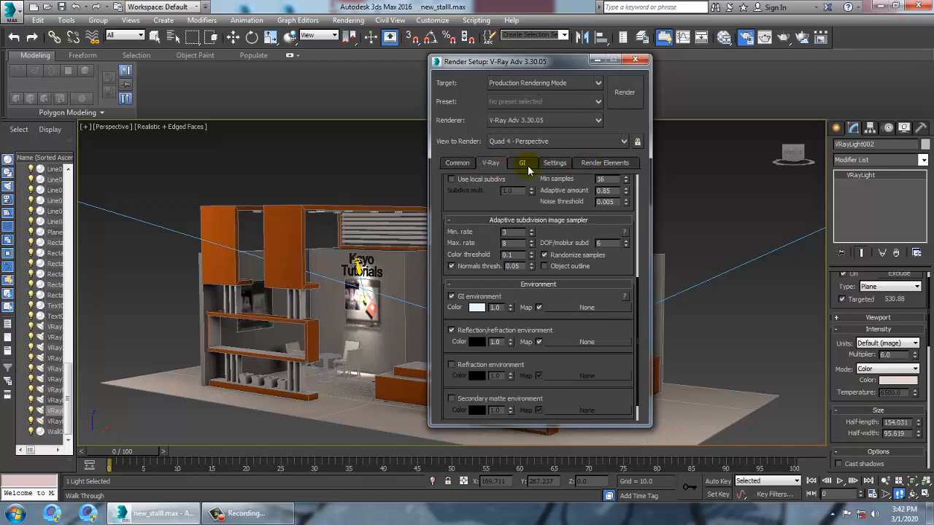
{"action": "left_click", "coordinate": [520, 166]}
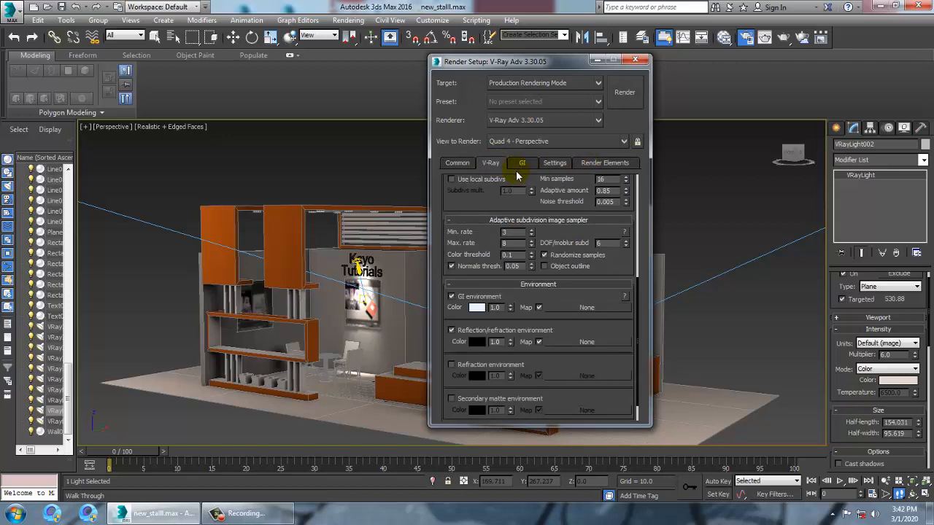
{"action": "mouse_move", "coordinate": [511, 180]}
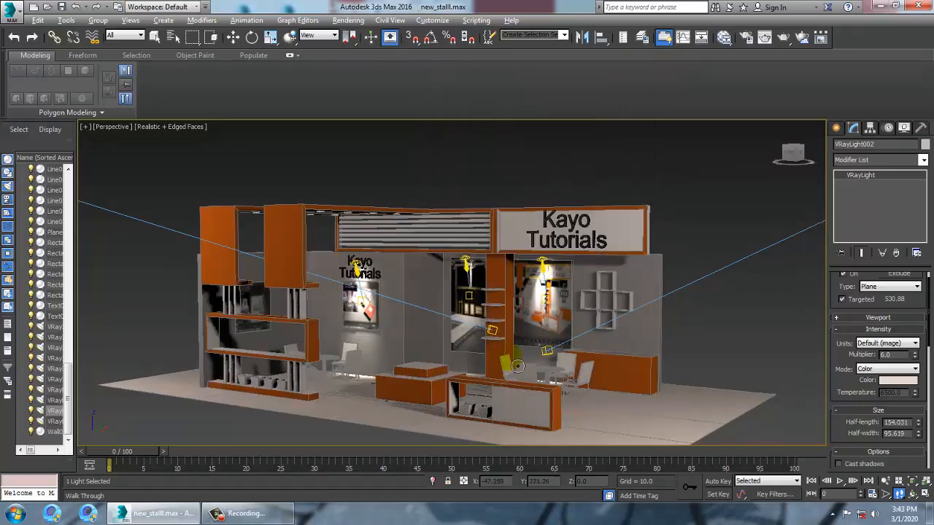
Frame the whole stall from the front in the perspective view with safe frames shown, and create a physical camera from that view
{"action": "middle_click_drag", "start_coordinate": [509, 371], "coordinate": [515, 354], "text": "alt"}
{"action": "key", "text": "shift+f"}
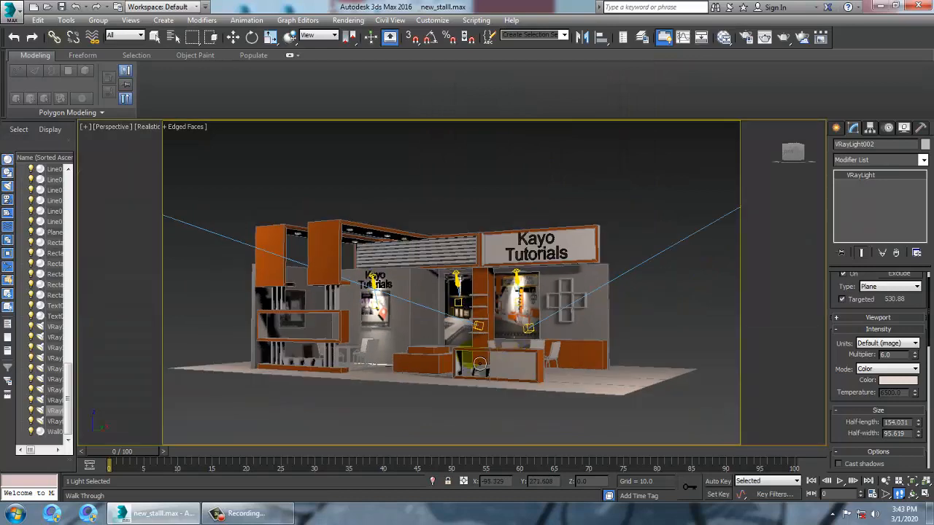
{"action": "middle_click_drag", "start_coordinate": [547, 300], "coordinate": [499, 358]}
{"action": "key", "text": "Up"}
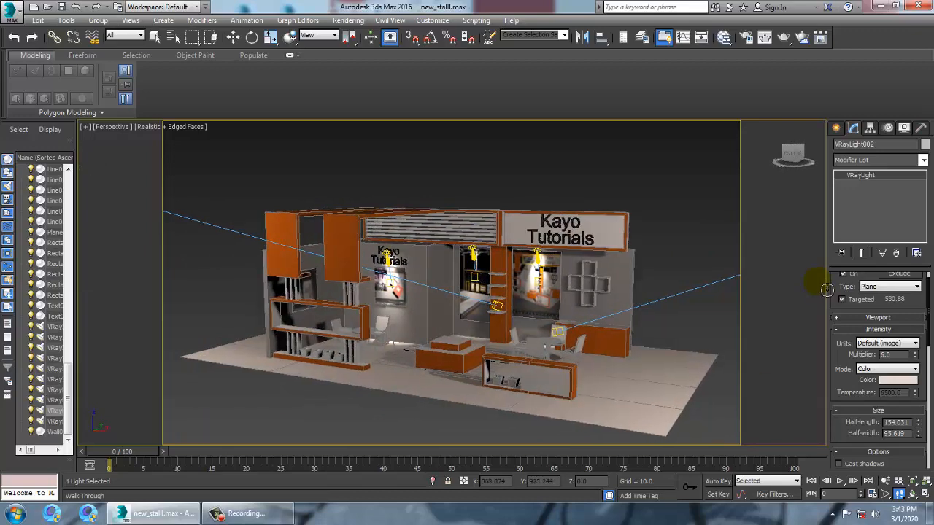
{"action": "key", "text": "ctrl+c"}
{"action": "key", "text": "Up"}
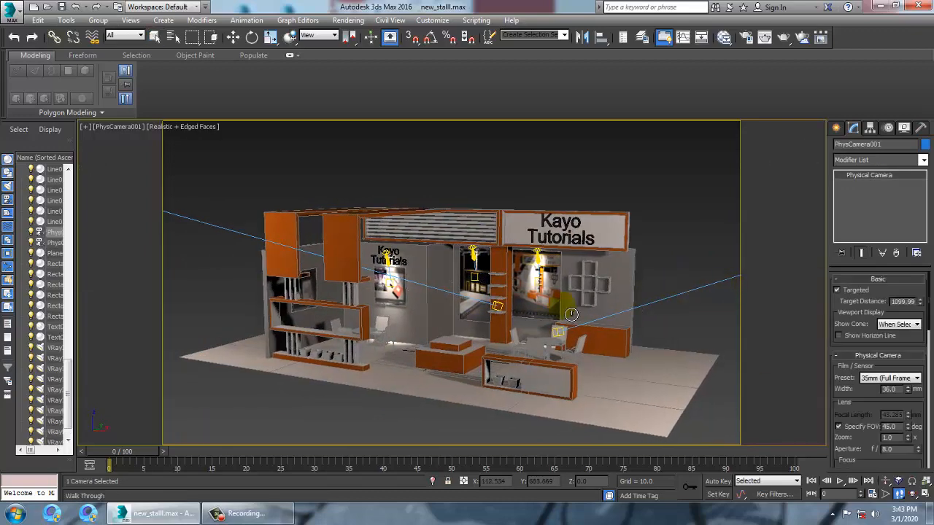
Show a perspective view beside the camera view and move the physical camera closer to the stall along its local axes
{"action": "key", "text": "alt+w"}
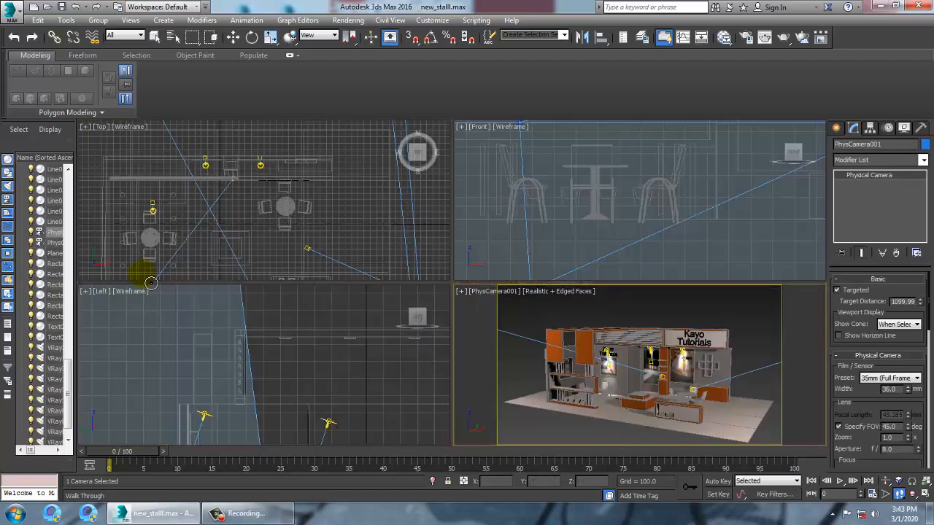
{"action": "right_click", "coordinate": [342, 343]}
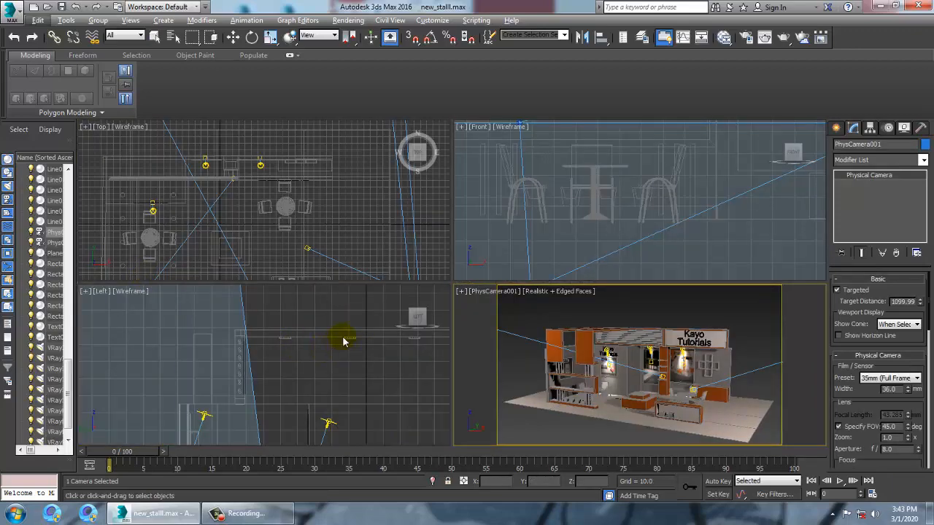
{"action": "right_click", "coordinate": [343, 341]}
{"action": "key", "text": "p"}
{"action": "middle_click_drag", "start_coordinate": [350, 380], "coordinate": [375, 384], "text": "alt"}
{"action": "scroll", "coordinate": [394, 397], "scroll_direction": "down", "scroll_amount": 5}
{"action": "mouse_move", "coordinate": [412, 409]}
{"action": "middle_mouse_down"}
{"action": "mouse_move", "coordinate": [367, 393]}
{"action": "mouse_move", "coordinate": [357, 413]}
{"action": "mouse_move", "coordinate": [378, 362]}
{"action": "mouse_move", "coordinate": [383, 391]}
{"action": "mouse_move", "coordinate": [339, 387]}
{"action": "middle_mouse_up"}
{"action": "key", "text": "F3"}
{"action": "scroll", "coordinate": [352, 391], "scroll_direction": "down", "scroll_amount": 5}
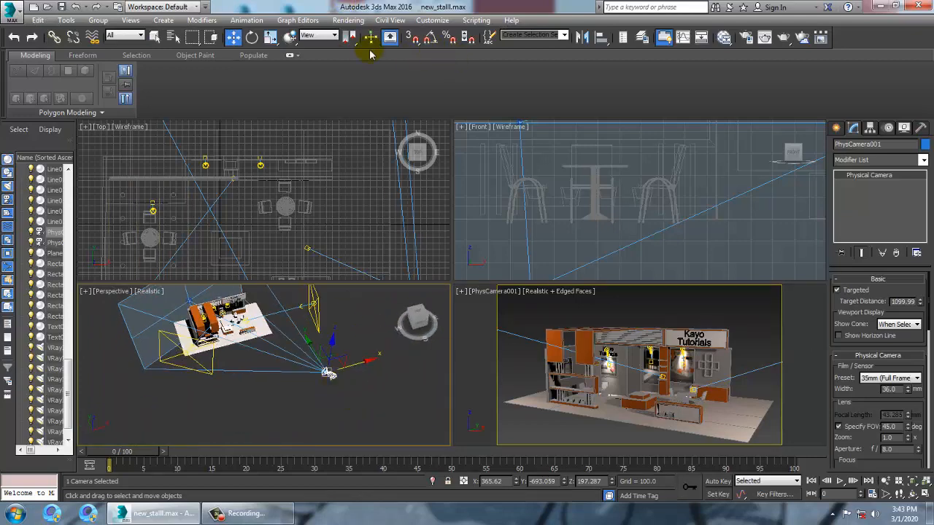
{"action": "left_click", "coordinate": [318, 35]}
{"action": "left_click", "coordinate": [319, 76]}
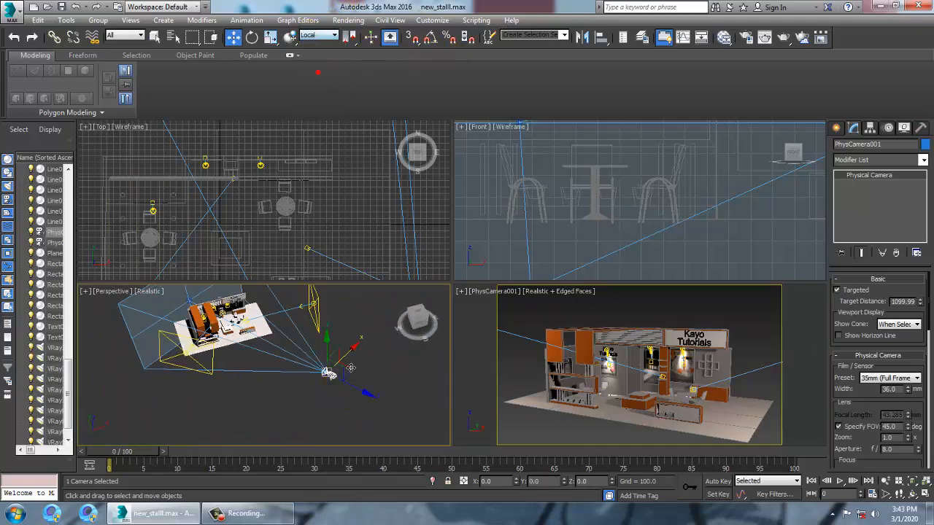
{"action": "left_click_drag", "start_coordinate": [357, 387], "coordinate": [331, 347]}
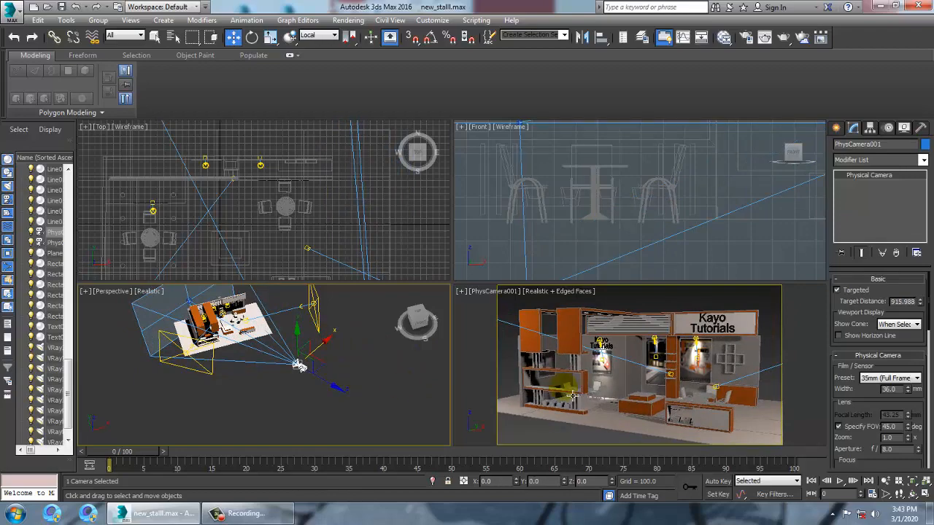
Maximize the camera view, run a test render of the stall, and close the frame buffer
{"action": "left_click", "coordinate": [576, 384]}
{"action": "key", "text": "alt+w"}
{"action": "key", "text": "alt+x"}
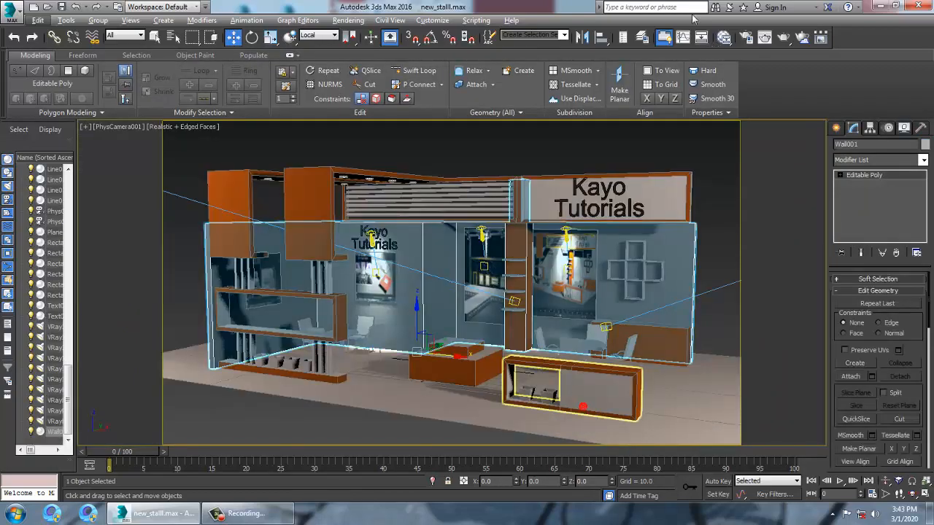
{"action": "left_click", "coordinate": [348, 20]}
{"action": "left_click", "coordinate": [361, 36]}
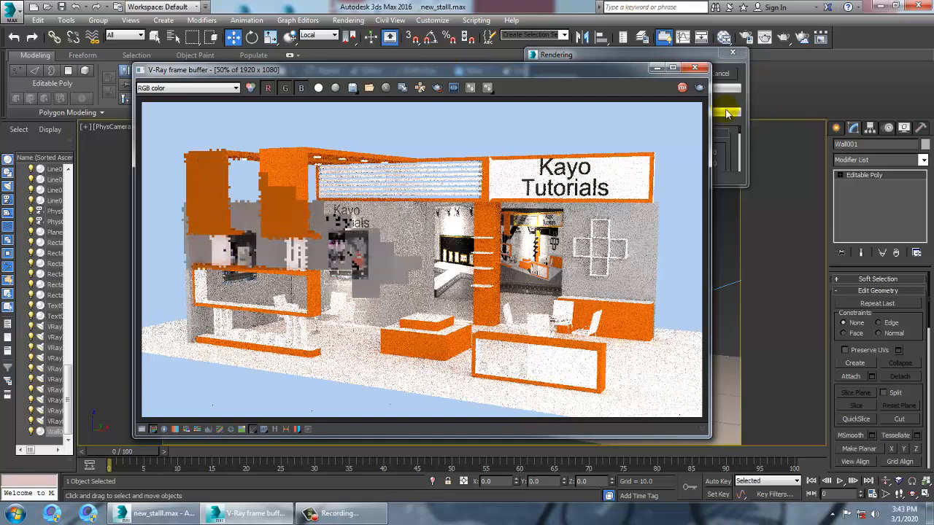
{"action": "left_click", "coordinate": [694, 67]}
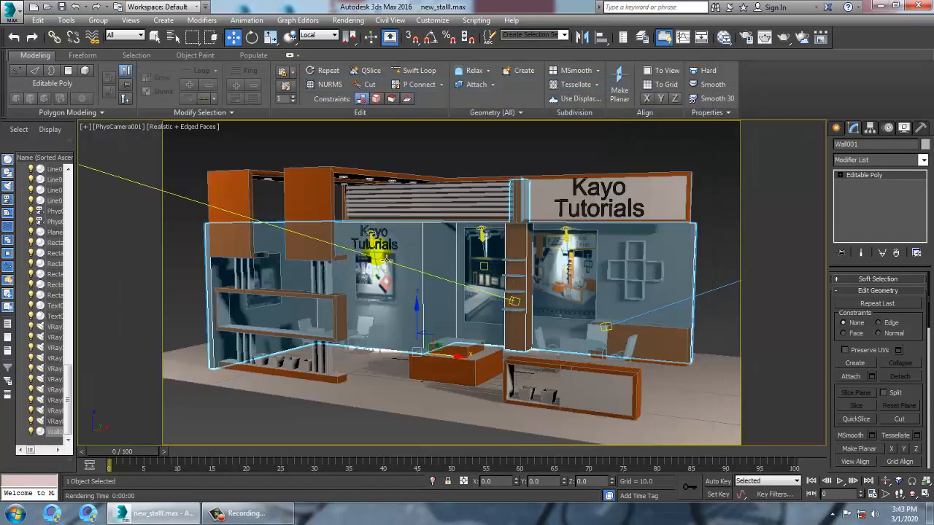
Lower the power of the VRayIES light above the poster under the wall's Kayo Tutorials lettering to about 1012
{"action": "left_click", "coordinate": [372, 240]}
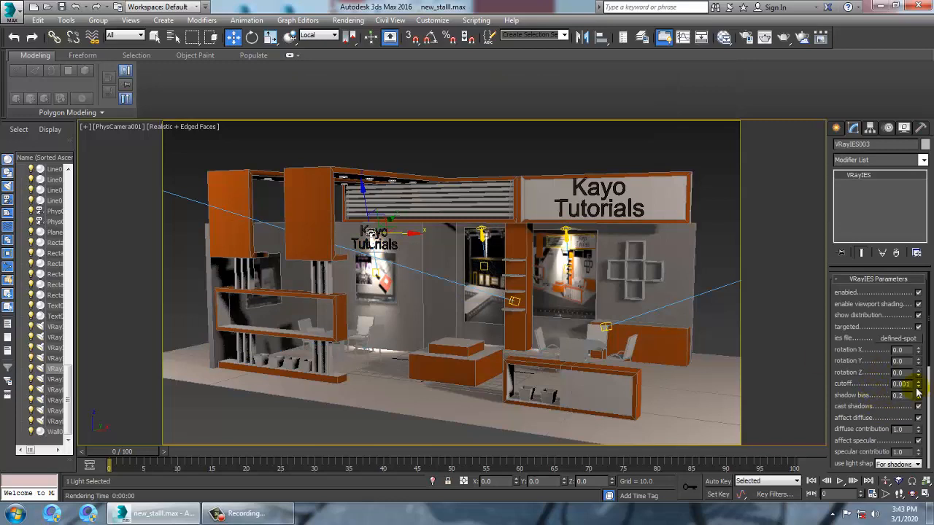
{"action": "left_click_drag", "start_coordinate": [903, 421], "coordinate": [913, 234]}
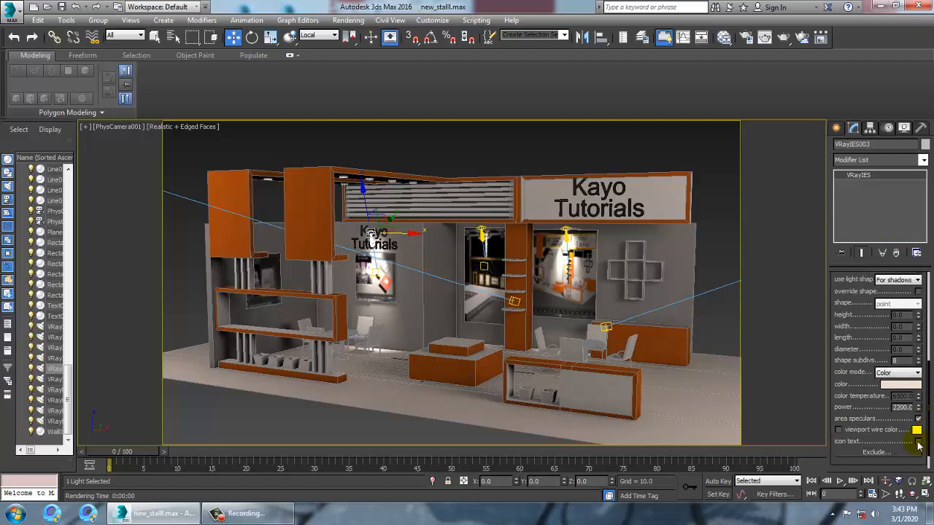
{"action": "left_click_drag", "start_coordinate": [921, 430], "coordinate": [933, 449]}
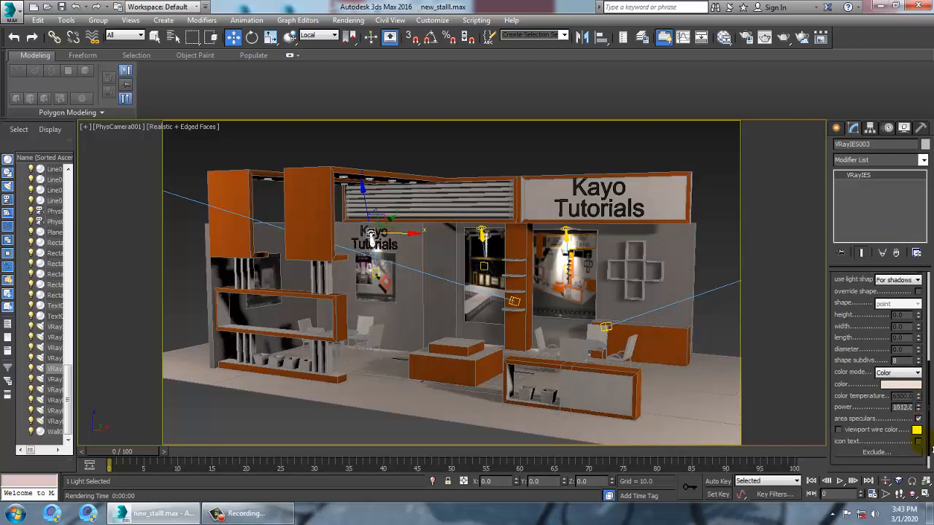
Set the power of the two VRayIES lights above the posters beside the central shelf column to 1000 each
{"action": "left_click", "coordinate": [483, 234]}
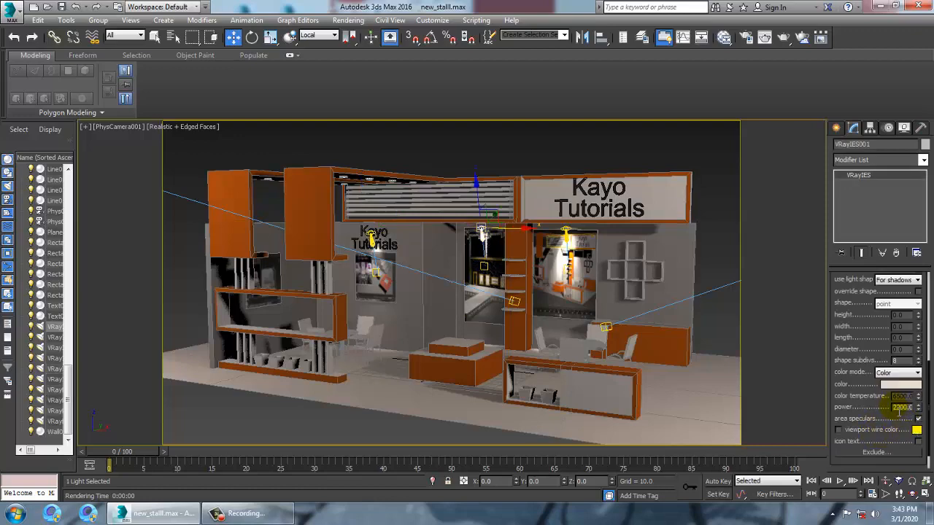
{"action": "type", "text": "1000"}
{"action": "key", "text": "Return"}
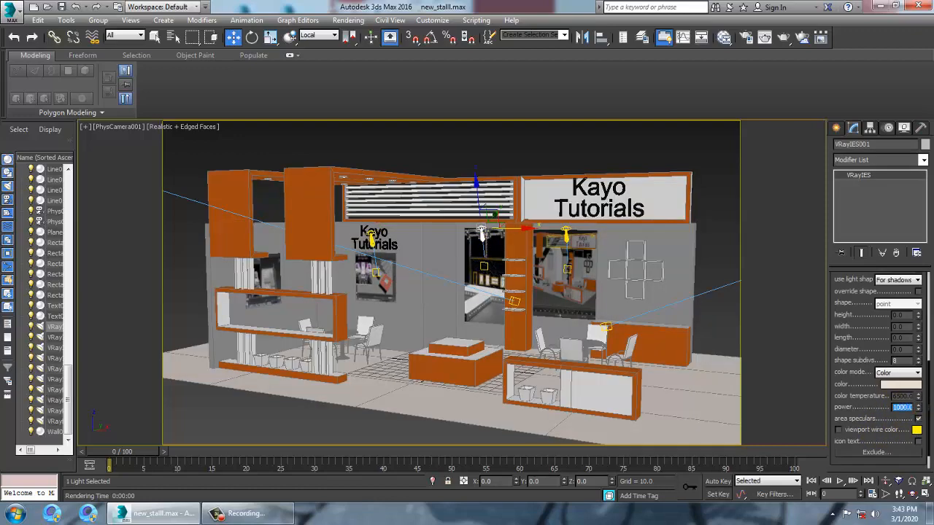
{"action": "left_click", "coordinate": [566, 235]}
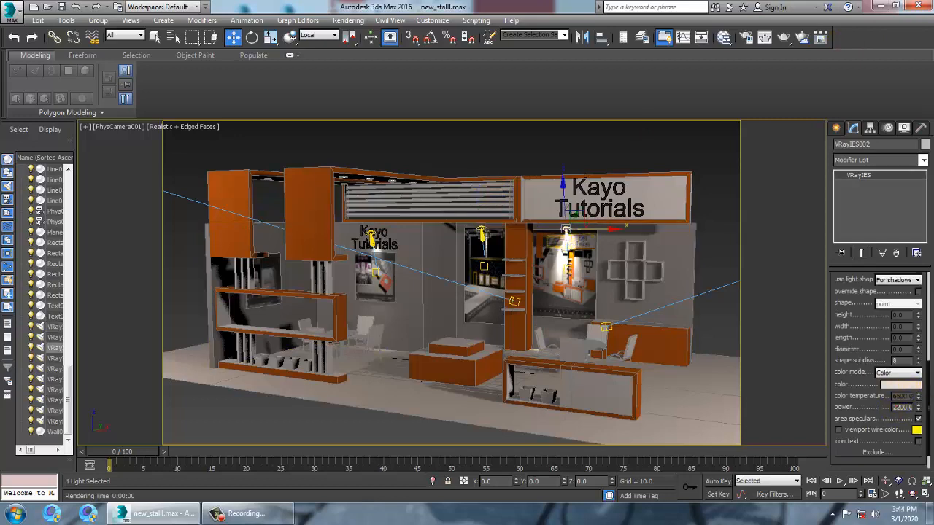
{"action": "type", "text": "10"}
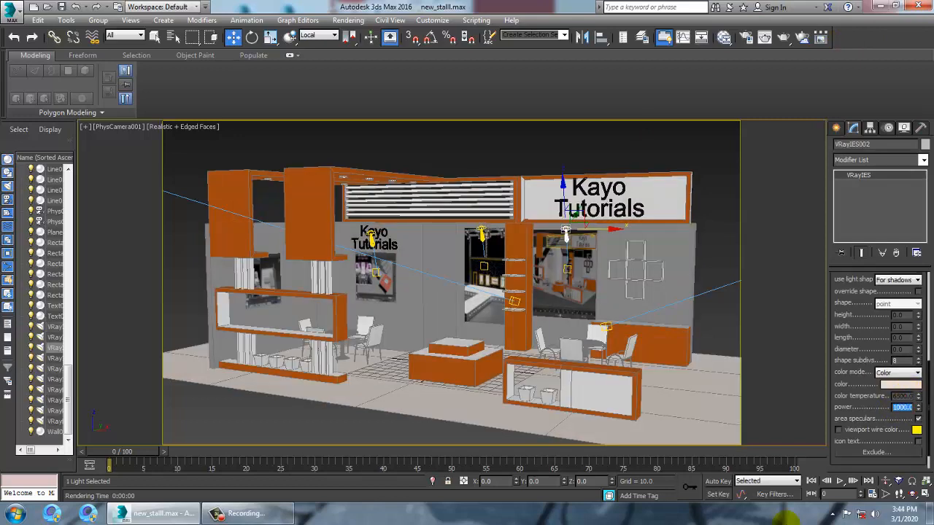
Scale up the floor plane so it extends well beyond the stall and fills the camera's foreground
{"action": "left_click", "coordinate": [407, 397]}
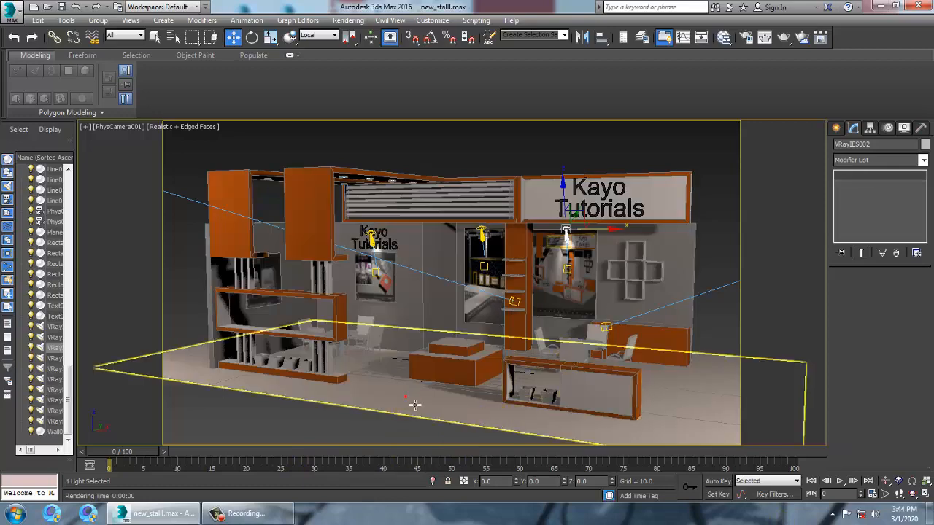
{"action": "key", "text": "r"}
{"action": "left_click_drag", "start_coordinate": [454, 372], "coordinate": [406, 312]}
Walk the physical camera forward so the stall fills more of the safe frame
{"action": "key", "text": "Up"}
{"action": "key", "text": "Up"}
{"action": "key", "text": "Up"}
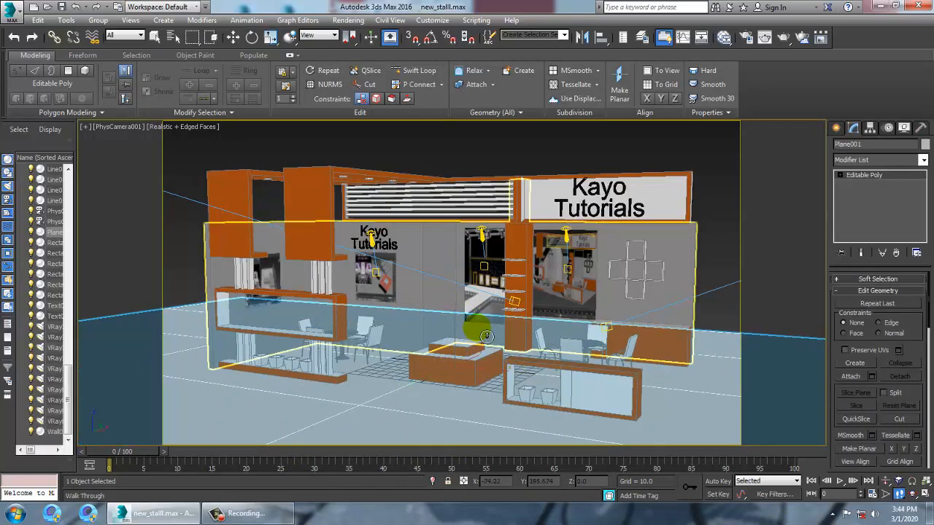
{"action": "key", "text": "Up"}
{"action": "key", "text": "Up"}
{"action": "key", "text": "Up"}
{"action": "key", "text": "Up"}
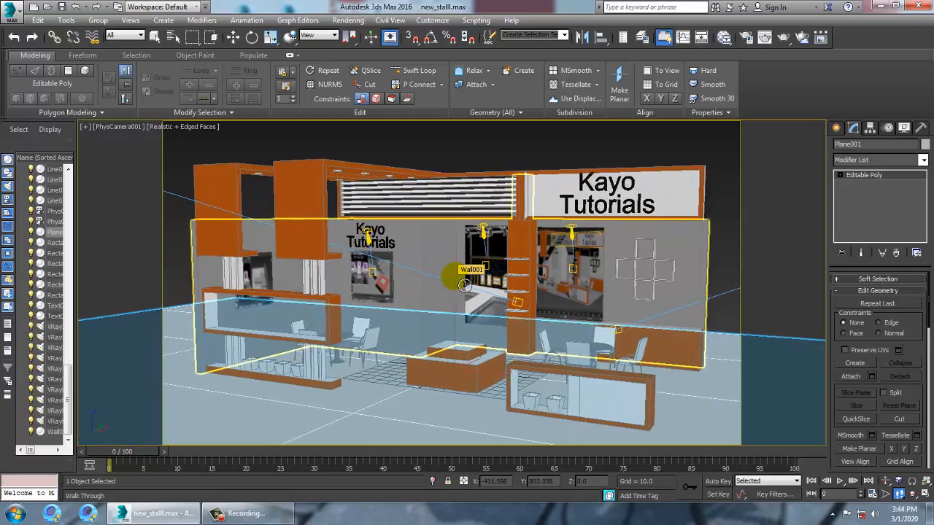
{"action": "key", "text": "Up"}
{"action": "key", "text": "Up"}
{"action": "key", "text": "Up"}
{"action": "key", "text": "Up"}
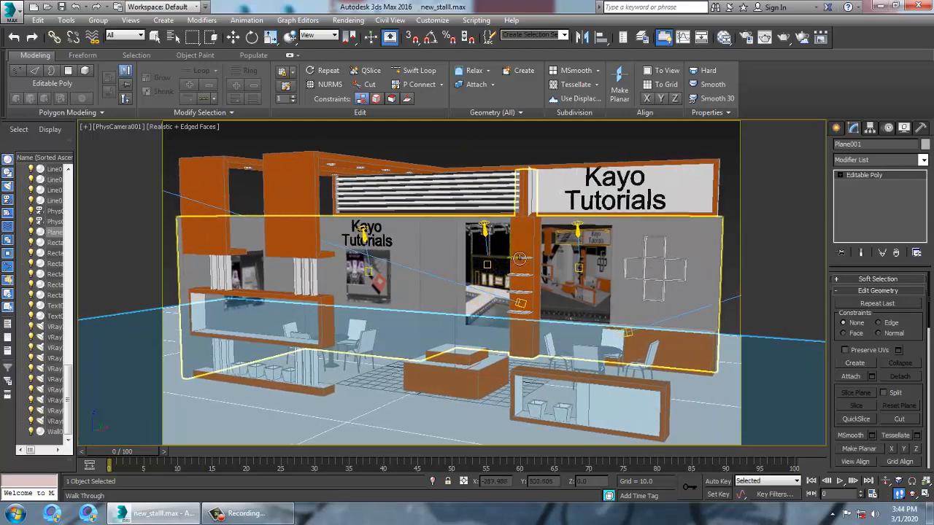
Run a V-Ray test render of the physical camera view, check the framing, and close the frame buffer
{"action": "left_click", "coordinate": [348, 20]}
{"action": "left_click", "coordinate": [364, 34]}
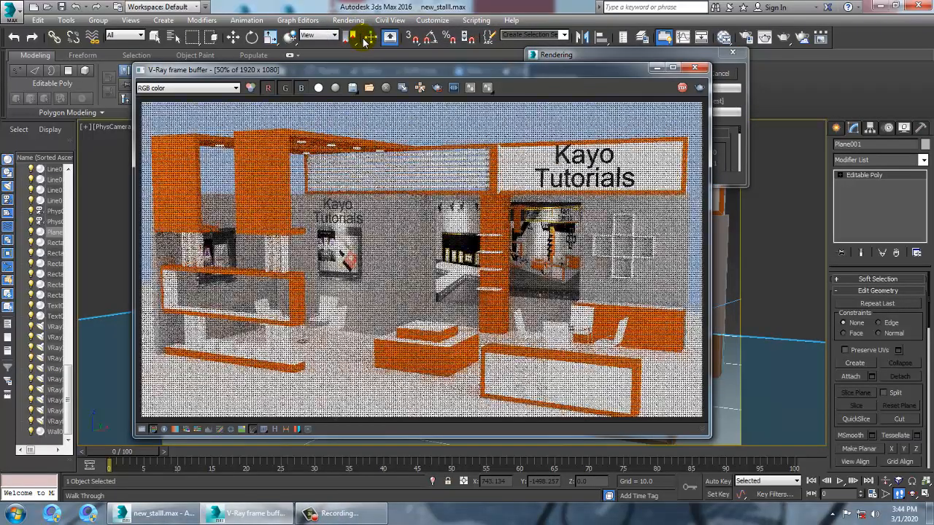
{"action": "left_click", "coordinate": [694, 67]}
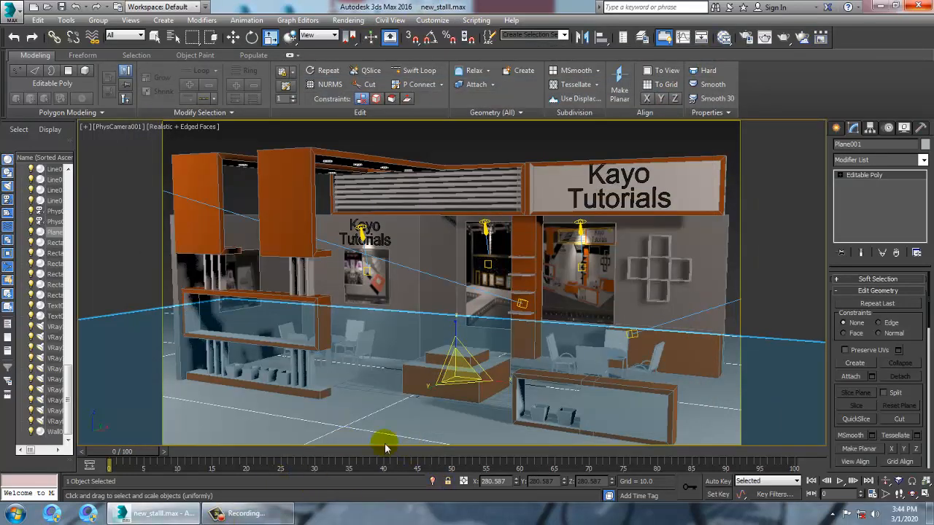
Switch to Google Chrome, search Google Images for "floor textures" and browse the results for a suitable floor
{"action": "left_click", "coordinate": [16, 516]}
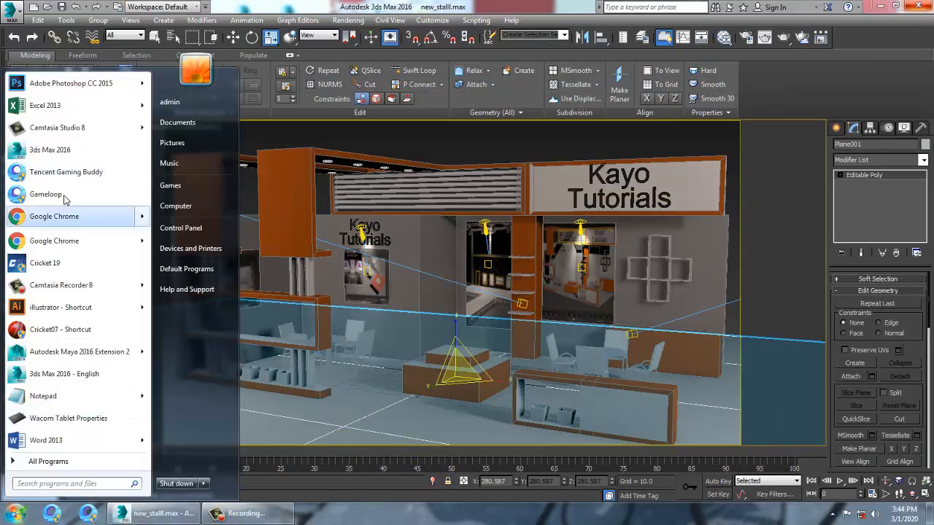
{"action": "left_click", "coordinate": [66, 217]}
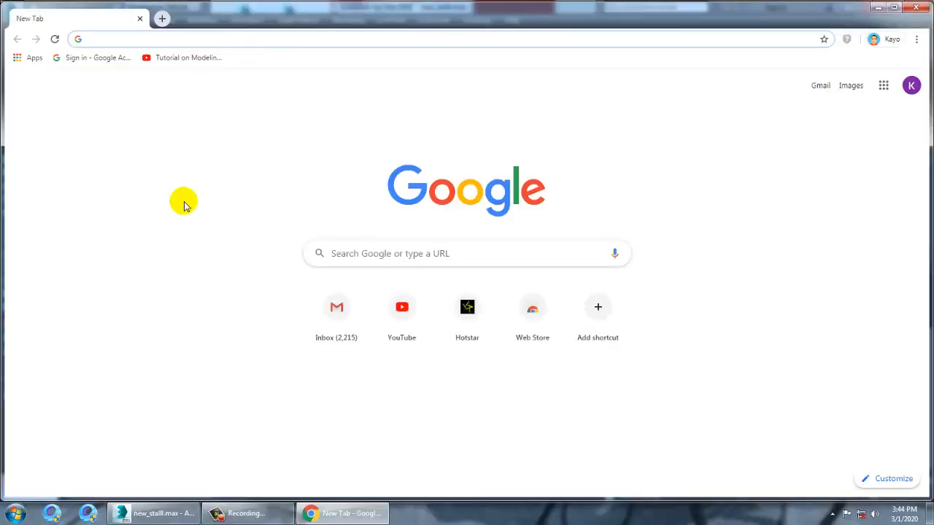
{"action": "type", "text": "floor"}
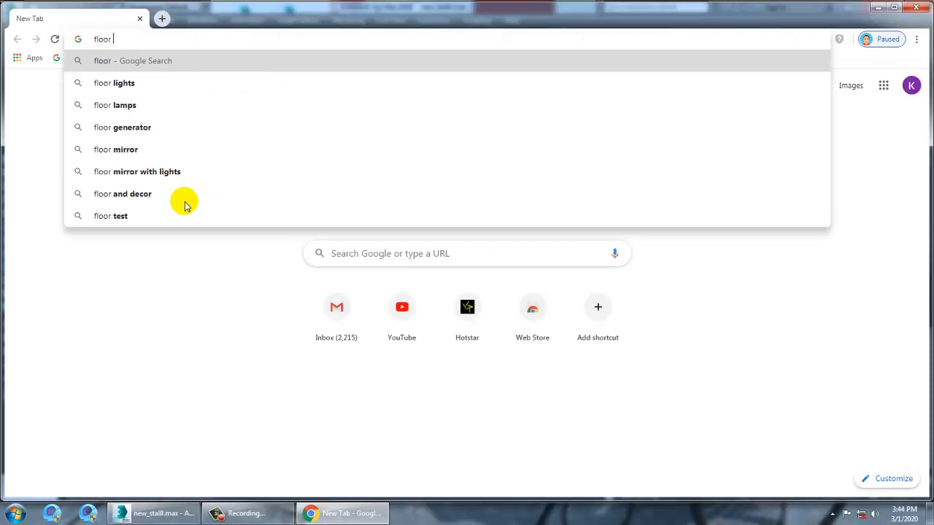
{"action": "type", "text": " textures"}
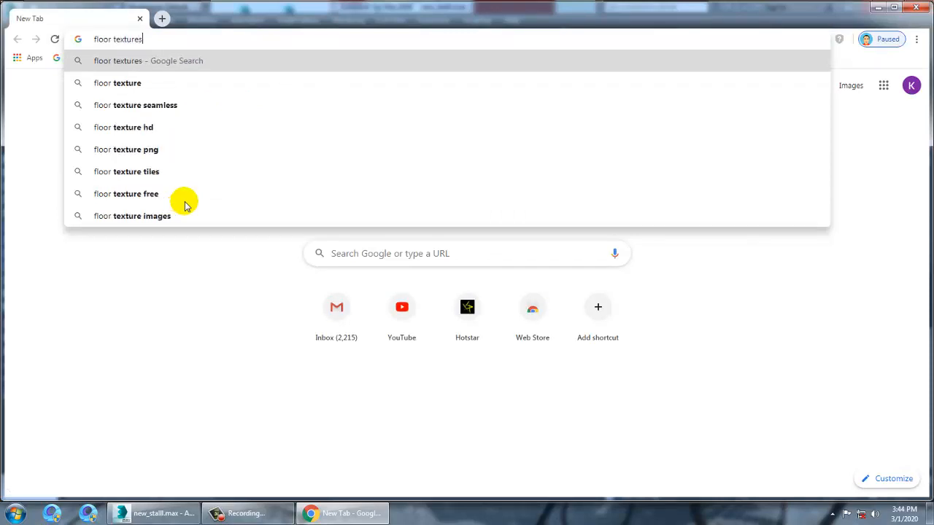
{"action": "key", "text": "Return"}
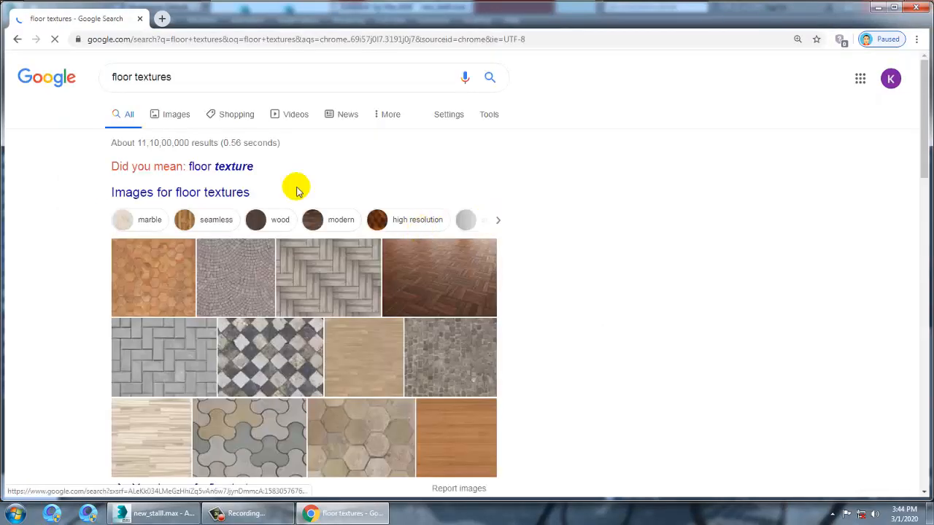
{"action": "left_click", "coordinate": [176, 117]}
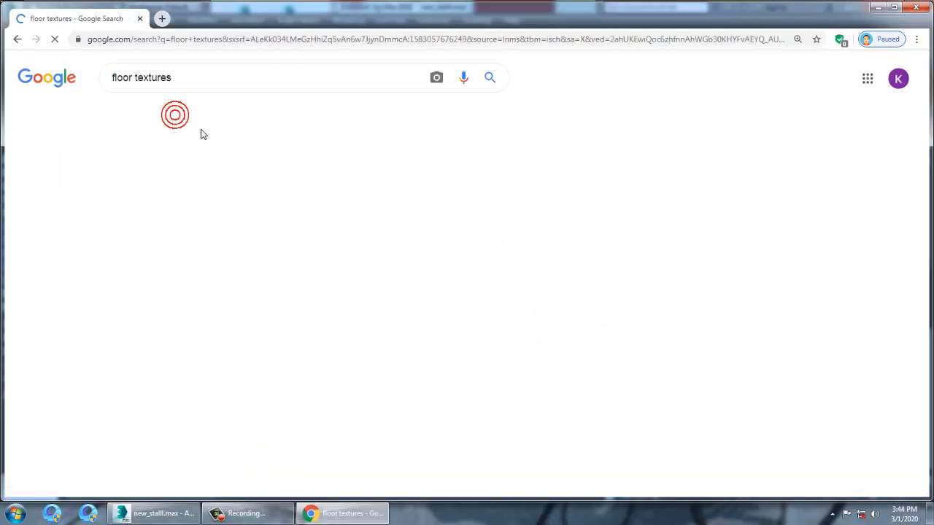
{"action": "scroll", "coordinate": [686, 298], "scroll_direction": "down", "scroll_amount": 3}
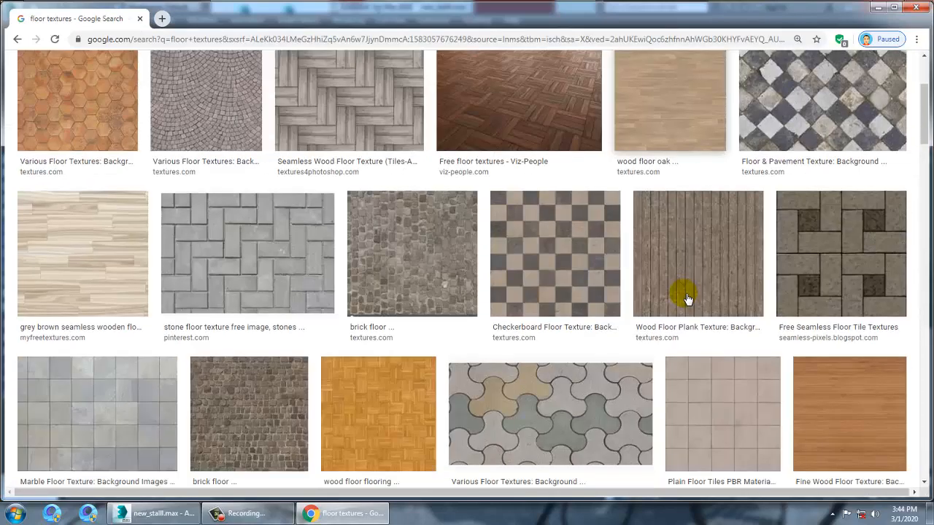
{"action": "scroll", "coordinate": [687, 299], "scroll_direction": "down", "scroll_amount": 4}
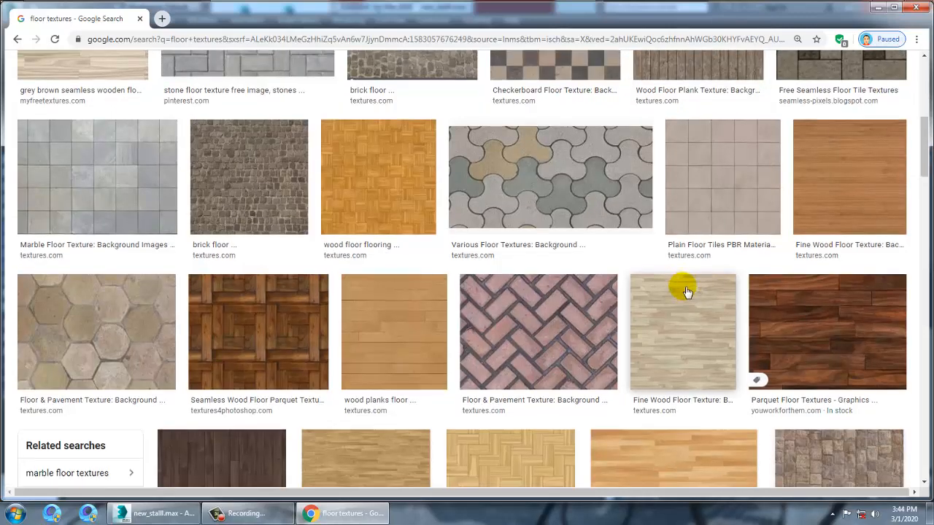
{"action": "scroll", "coordinate": [689, 291], "scroll_direction": "down", "scroll_amount": 2}
{"action": "scroll", "coordinate": [711, 288], "scroll_direction": "up", "scroll_amount": 10}
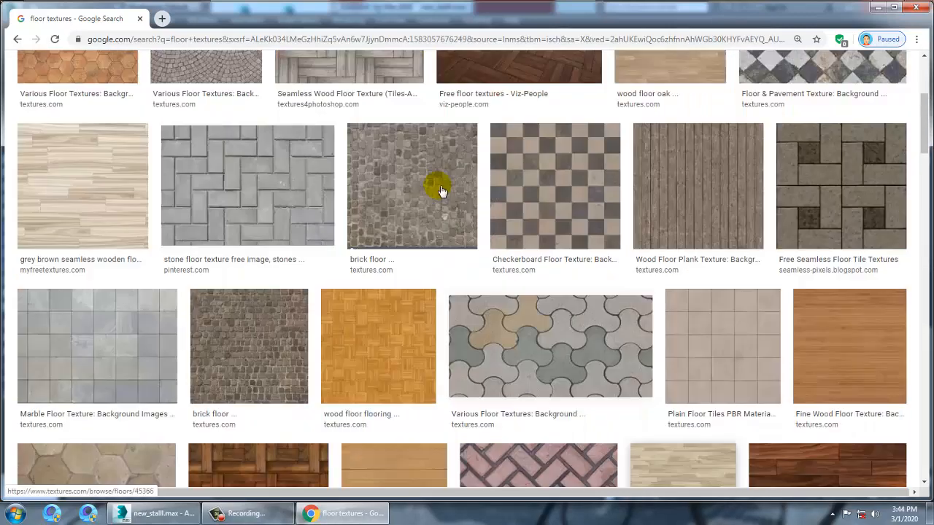
Refine the image search to "wooden floor texture" and limit the results to large images
{"action": "left_click", "coordinate": [111, 78]}
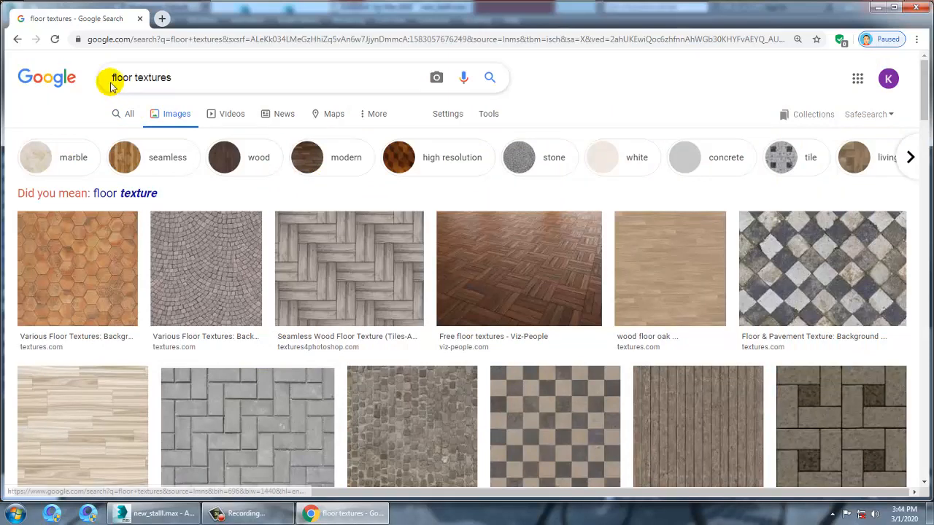
{"action": "type", "text": "wooden"}
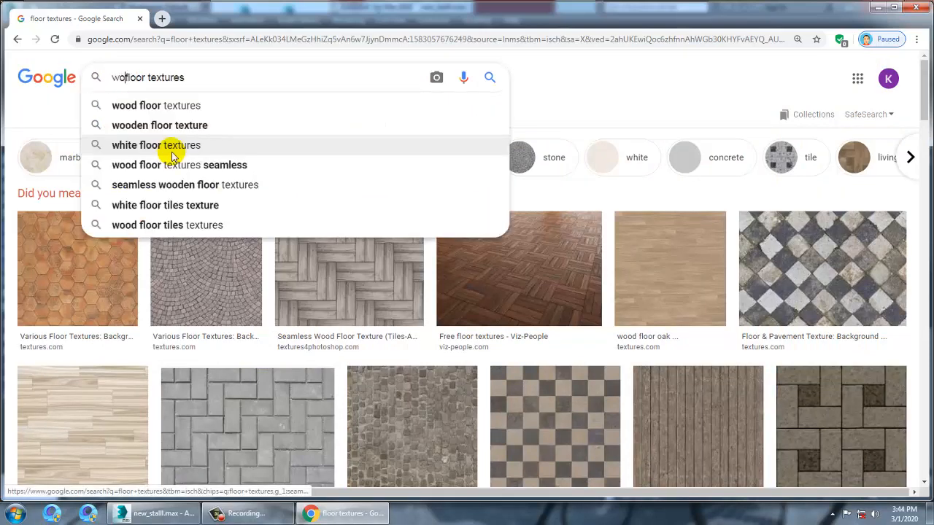
{"action": "key", "text": "Return"}
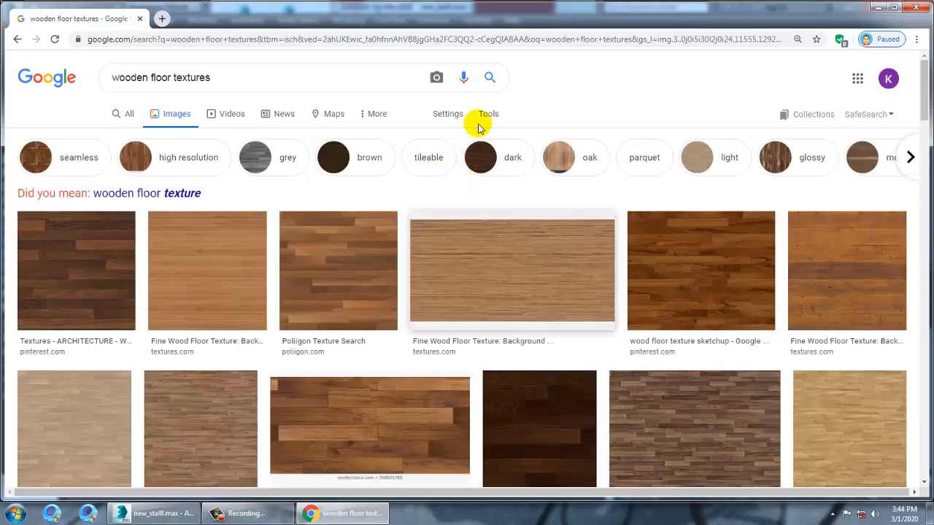
{"action": "left_click", "coordinate": [169, 196]}
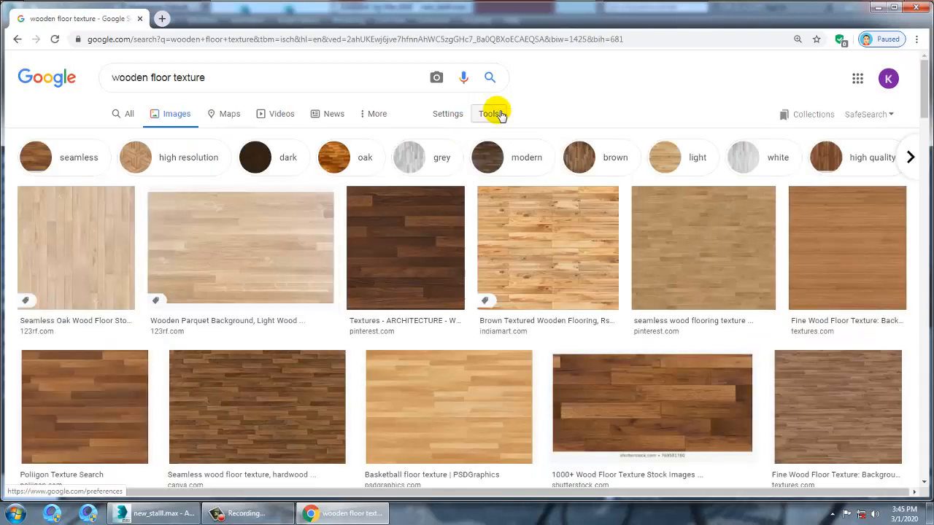
{"action": "left_click", "coordinate": [496, 113]}
{"action": "left_click", "coordinate": [121, 137]}
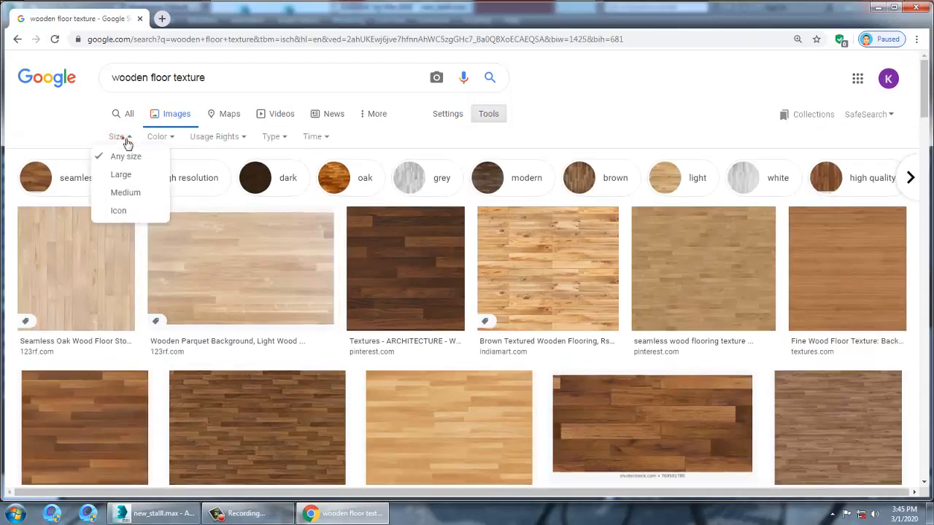
{"action": "left_click", "coordinate": [122, 175]}
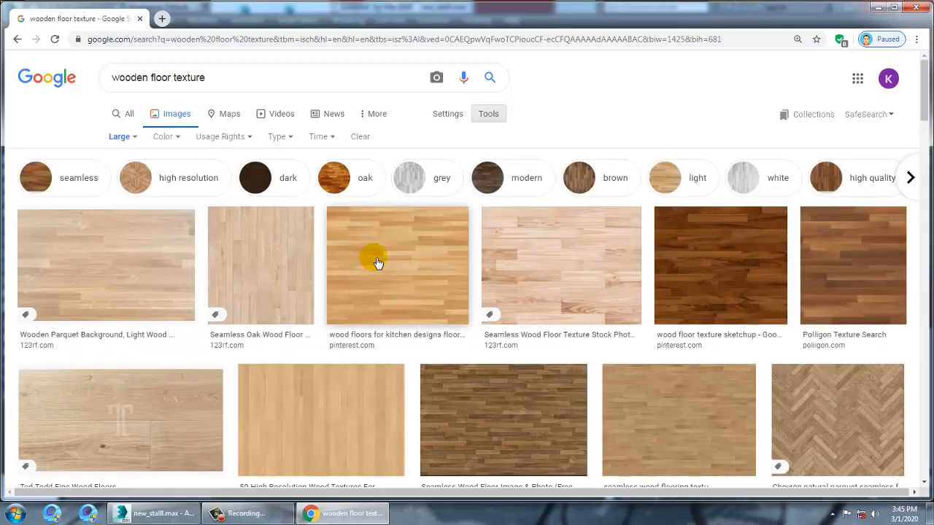
Save the dark brown "wood floor texture sketchup" image from Pinterest as a PNG in the Desktop's stallll folder
{"action": "left_click", "coordinate": [715, 272]}
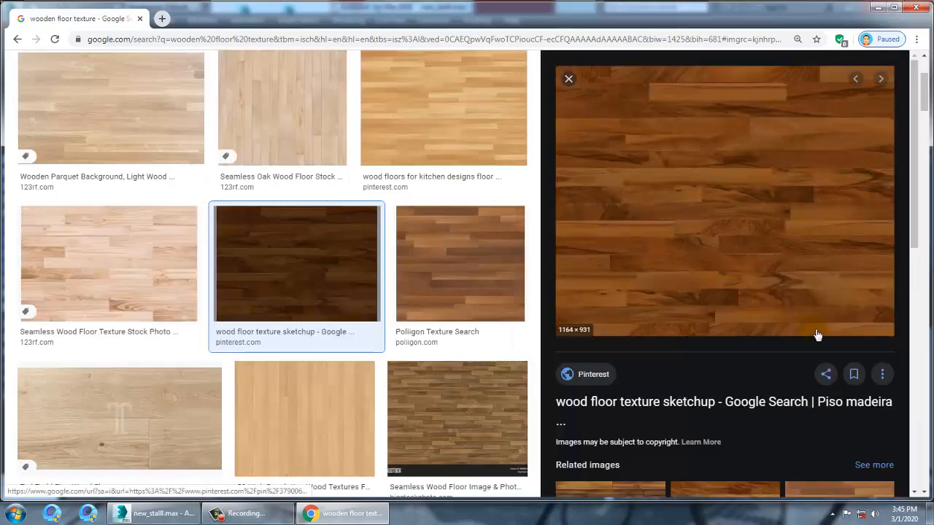
{"action": "right_click", "coordinate": [706, 121]}
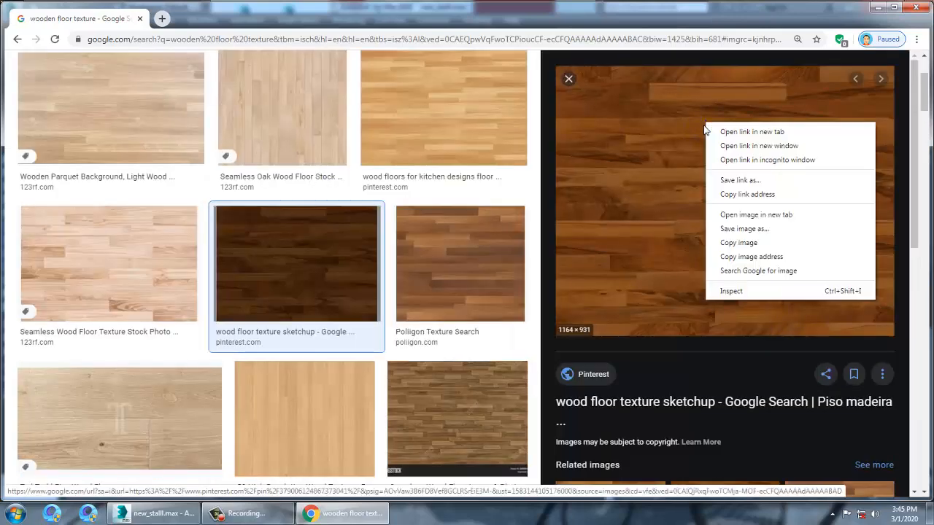
{"action": "left_click", "coordinate": [775, 229]}
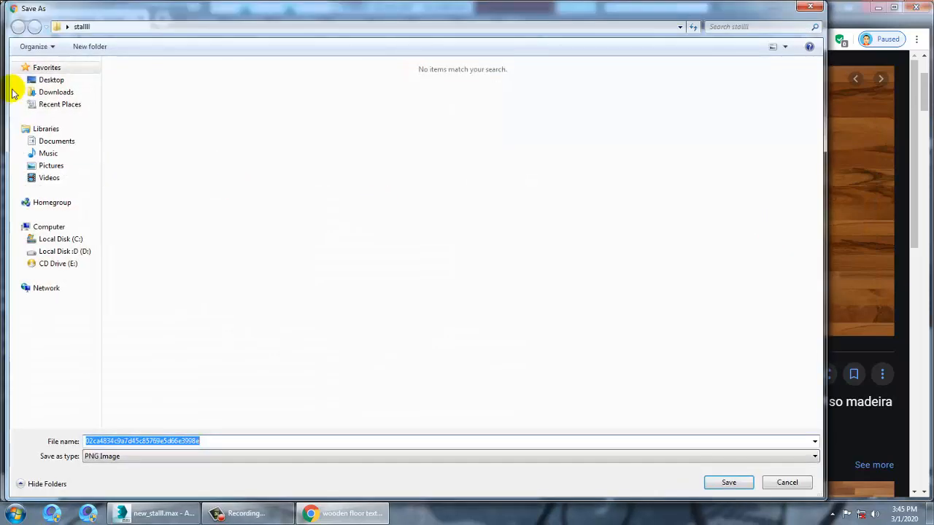
{"action": "left_click", "coordinate": [52, 80]}
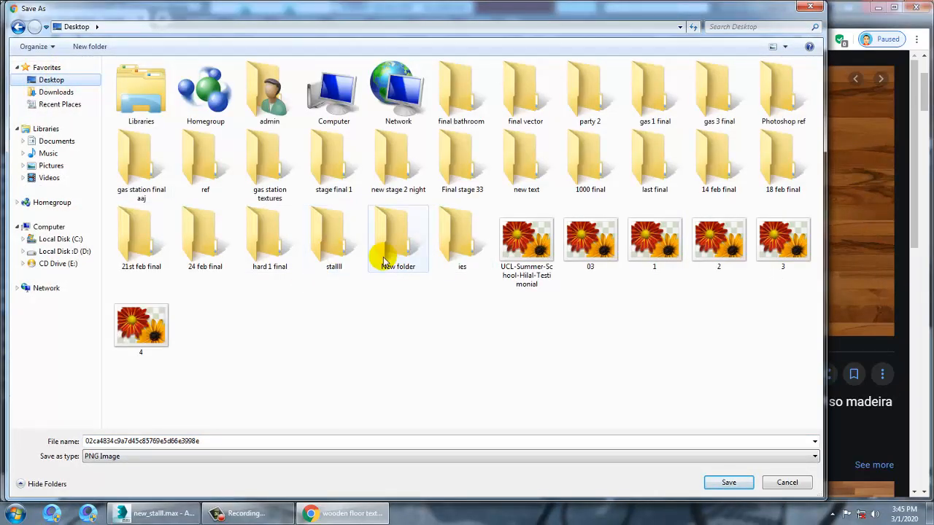
{"action": "left_click", "coordinate": [340, 243]}
{"action": "double_click", "coordinate": [340, 243]}
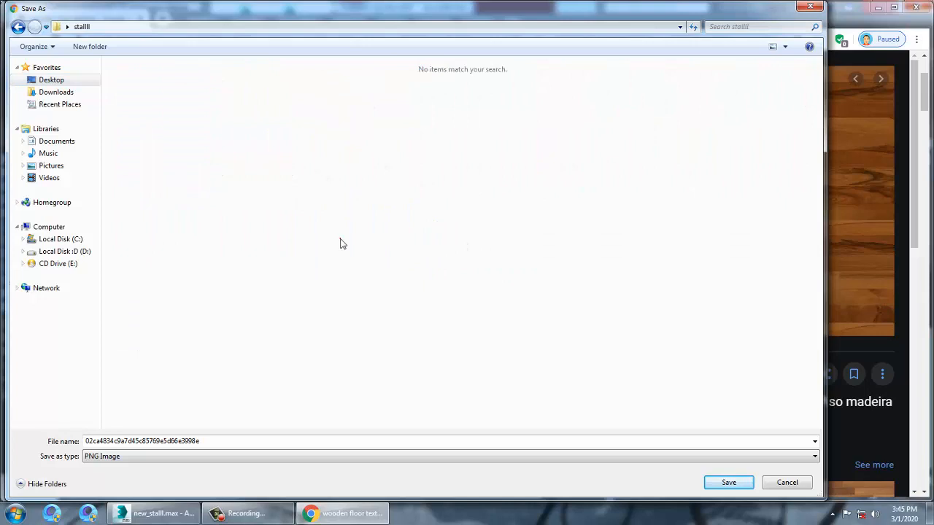
{"action": "double_click", "coordinate": [216, 442]}
{"action": "left_click", "coordinate": [750, 486]}
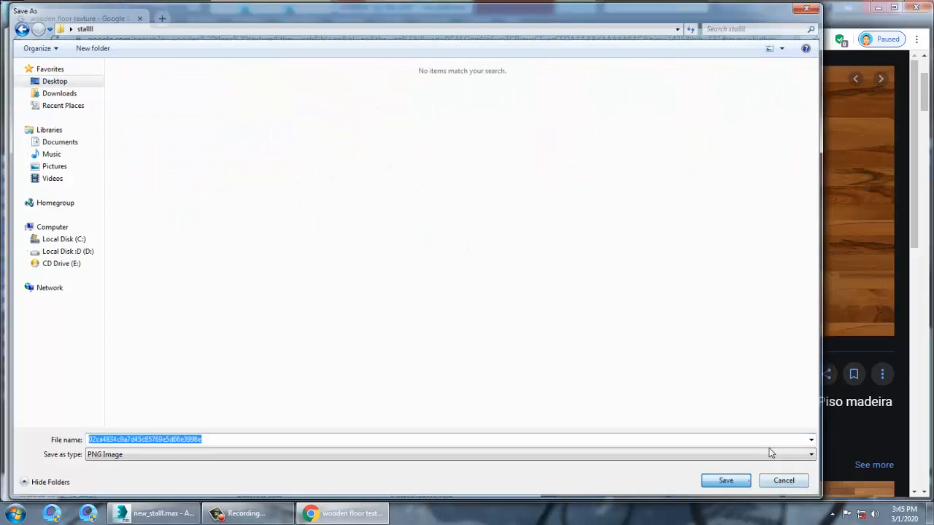
Switch back to 3ds Max and add a new VRayMtl to the Slate Material Editor view, opening its parameters
{"action": "left_click", "coordinate": [149, 520]}
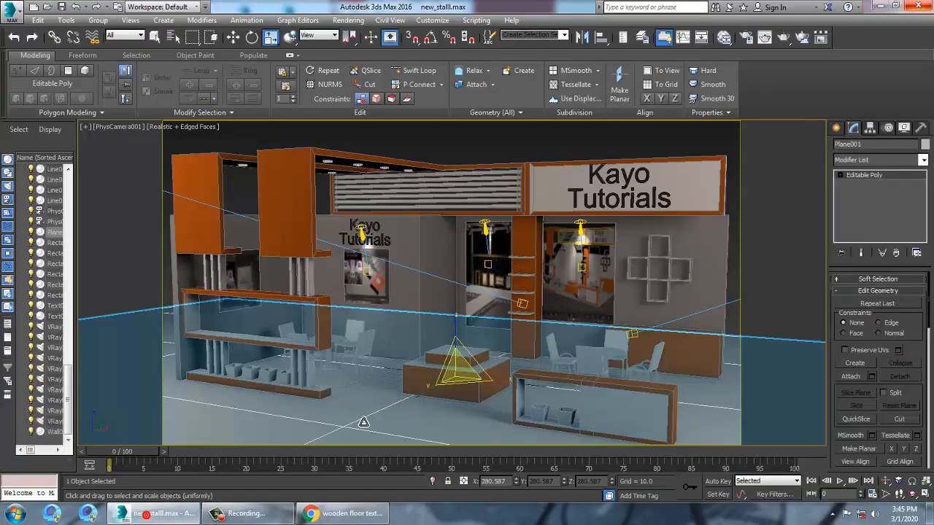
{"action": "key", "text": "r"}
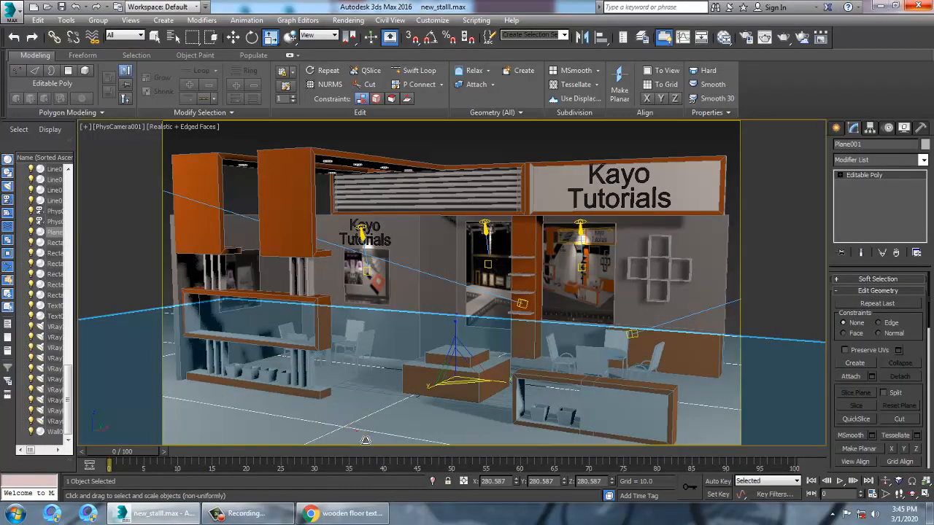
{"action": "left_click", "coordinate": [359, 443]}
{"action": "key", "text": "m"}
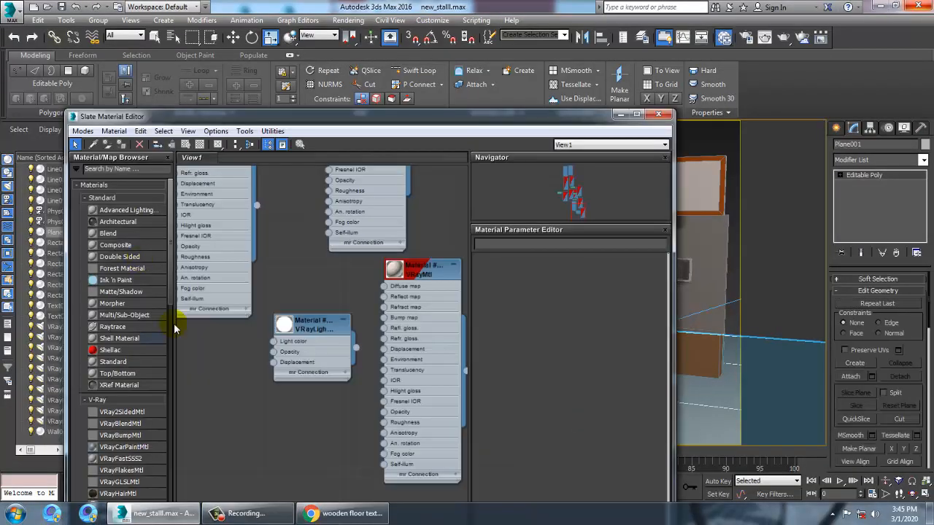
{"action": "left_click_drag", "start_coordinate": [174, 287], "coordinate": [174, 357]}
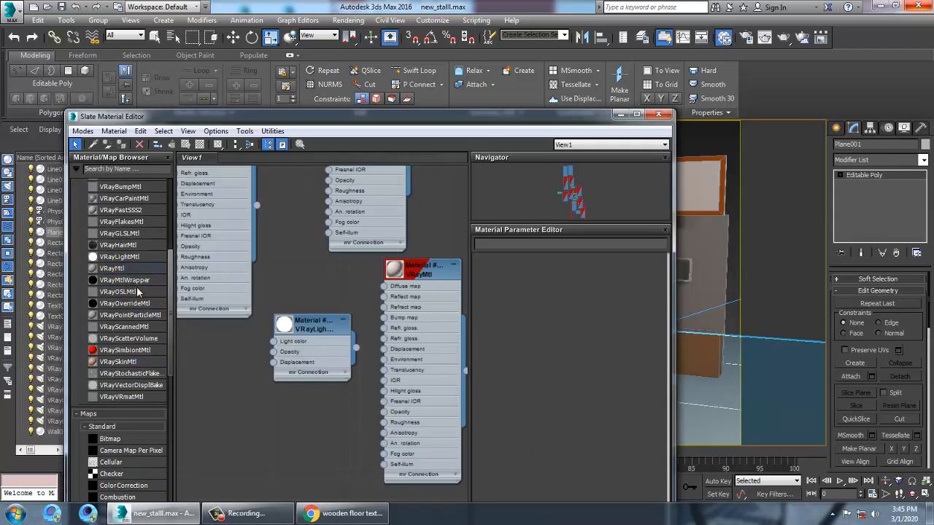
{"action": "left_click_drag", "start_coordinate": [271, 421], "coordinate": [248, 413]}
{"action": "double_click", "coordinate": [229, 411]}
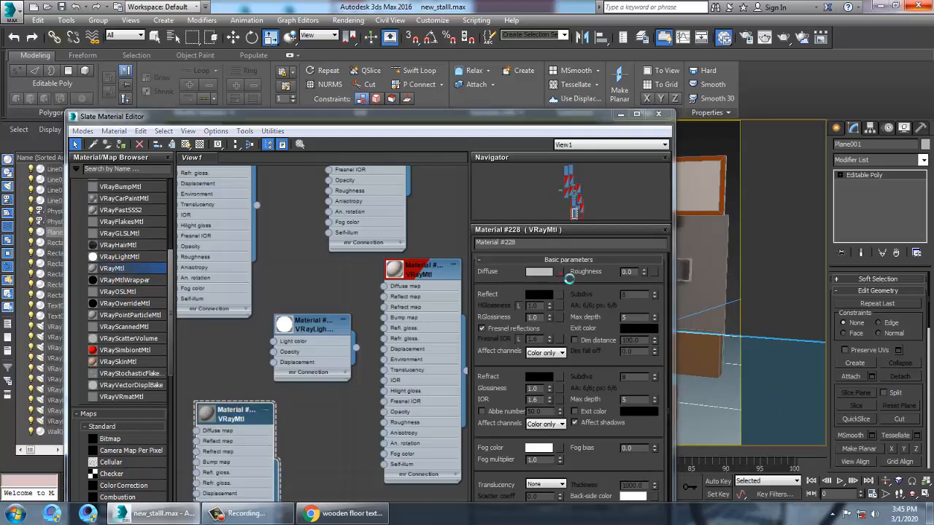
Load the downloaded wood floor image from the Desktop's stallll folder as the new VRayMtl's diffuse bitmap
{"action": "left_click", "coordinate": [559, 272]}
{"action": "double_click", "coordinate": [377, 124]}
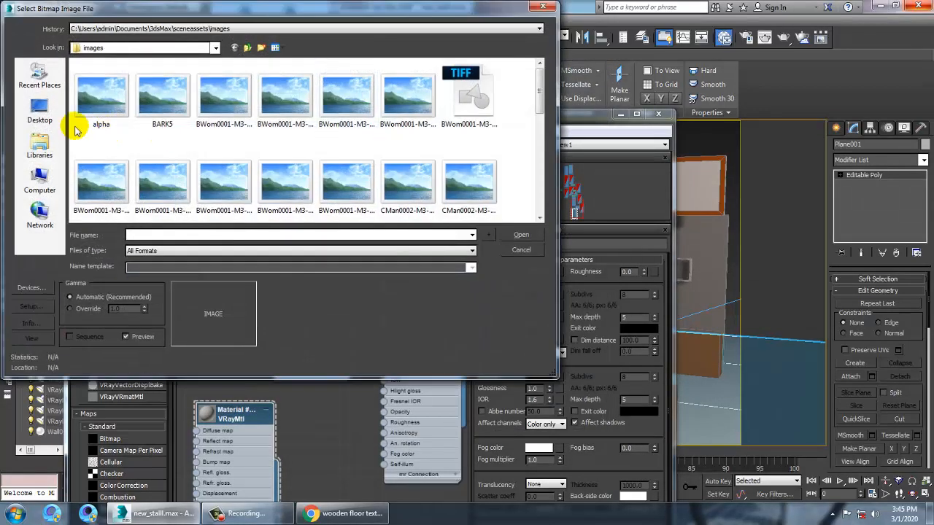
{"action": "left_click", "coordinate": [40, 113]}
{"action": "scroll", "coordinate": [226, 153], "scroll_direction": "down", "scroll_amount": 5}
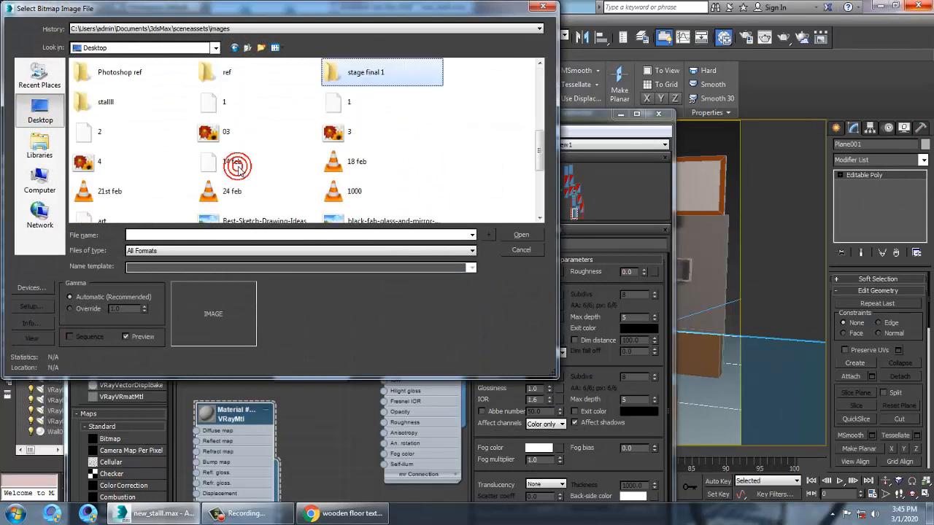
{"action": "double_click", "coordinate": [128, 108]}
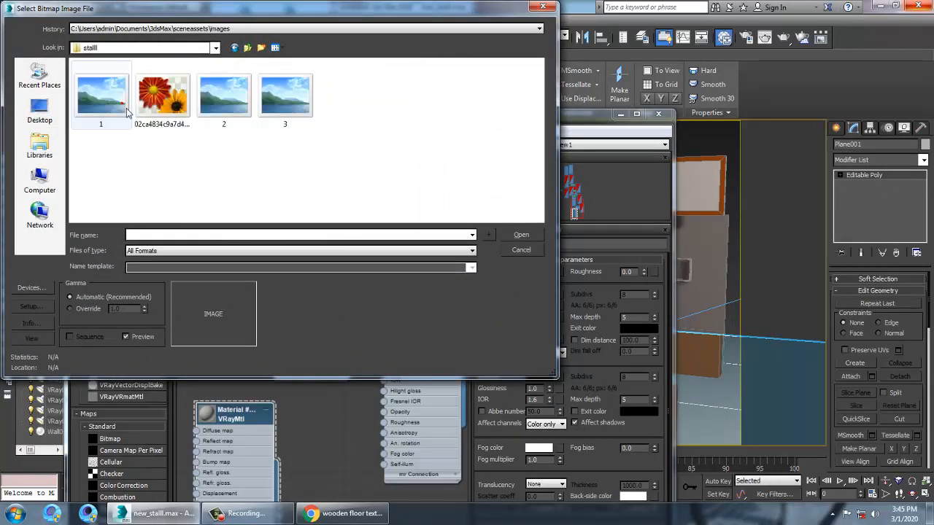
{"action": "left_click", "coordinate": [186, 108]}
{"action": "double_click", "coordinate": [186, 108]}
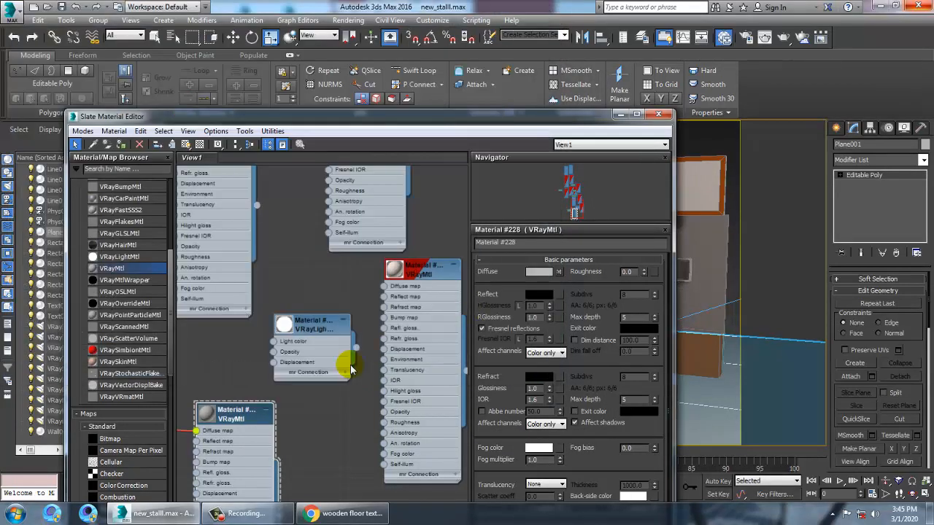
Set the wood material's reflection colour to a grey with a value of 89
{"action": "left_click", "coordinate": [541, 295]}
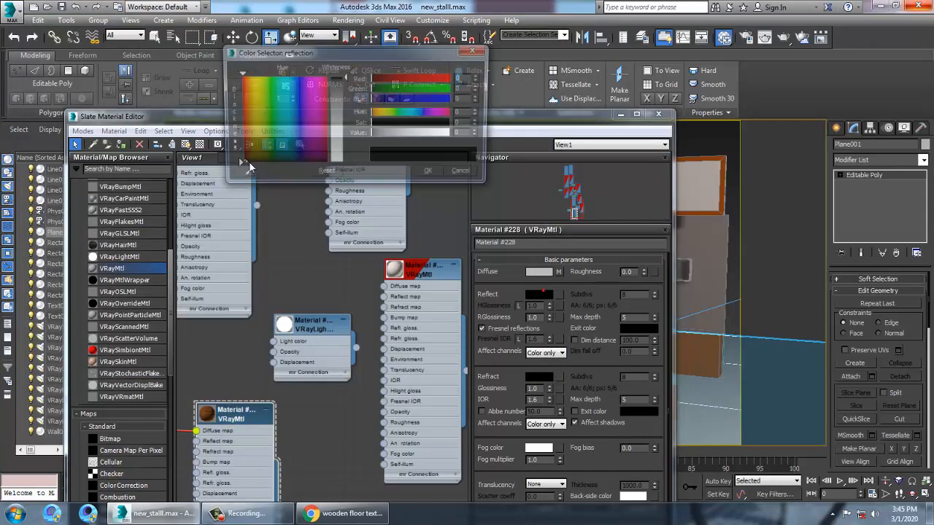
{"action": "left_click_drag", "start_coordinate": [343, 88], "coordinate": [344, 108]}
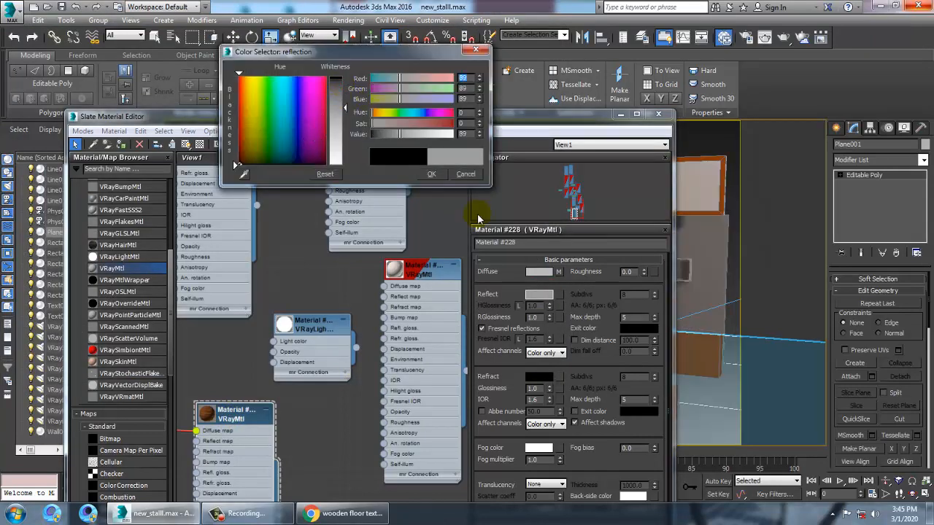
{"action": "left_click", "coordinate": [431, 174]}
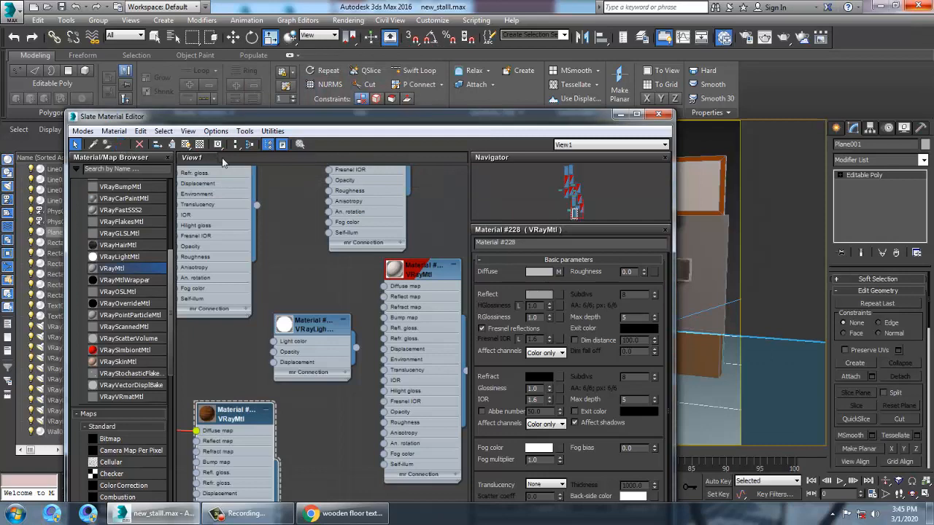
Show the wood material's texture on the floor in the viewport and run a test render of the PhysCamera001 view
{"action": "left_click", "coordinate": [189, 148]}
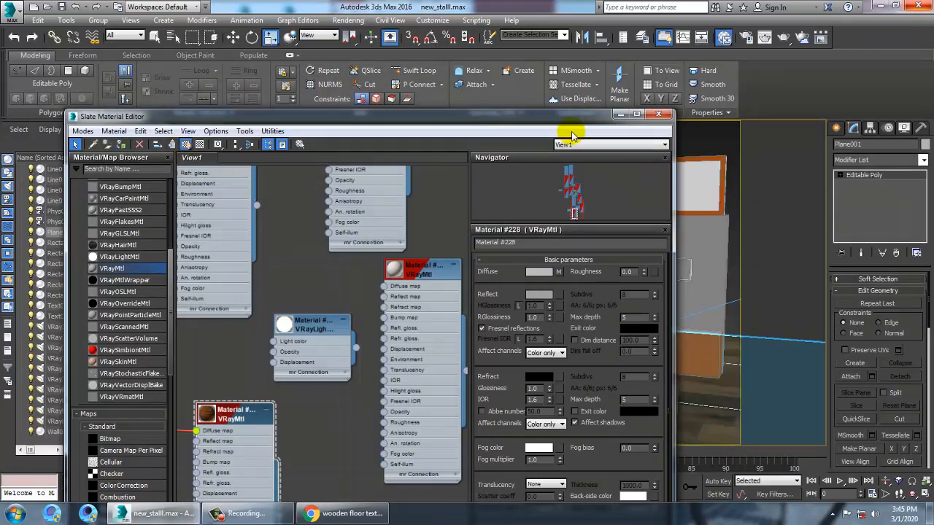
{"action": "left_click", "coordinate": [622, 116]}
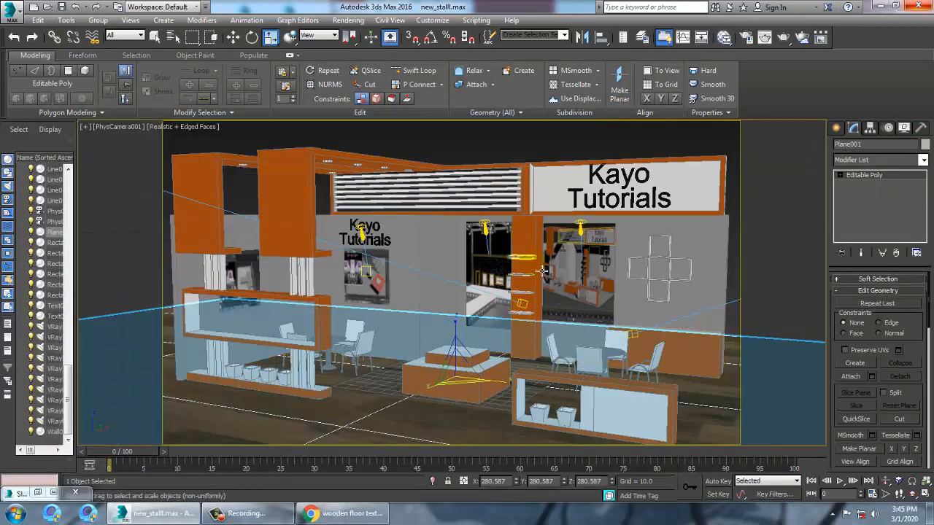
{"action": "left_click", "coordinate": [347, 19]}
{"action": "left_click", "coordinate": [358, 34]}
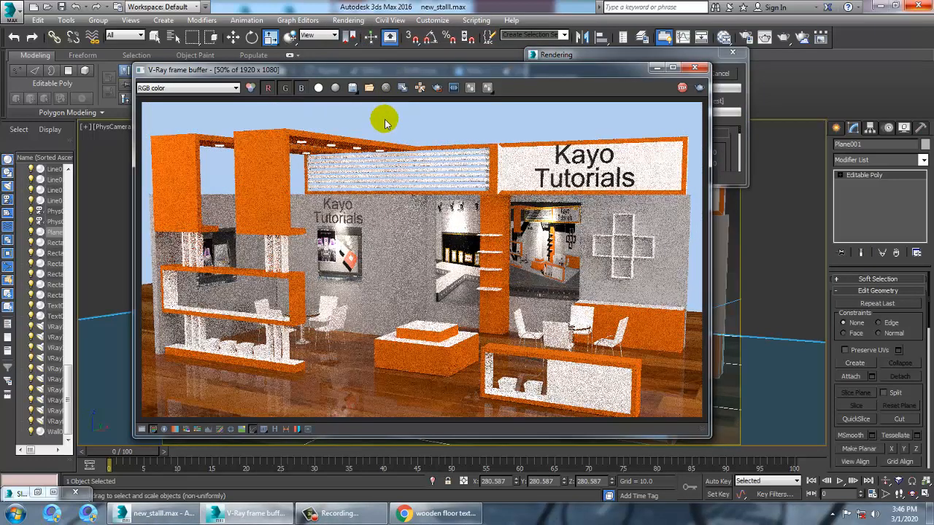
{"action": "left_click", "coordinate": [694, 67]}
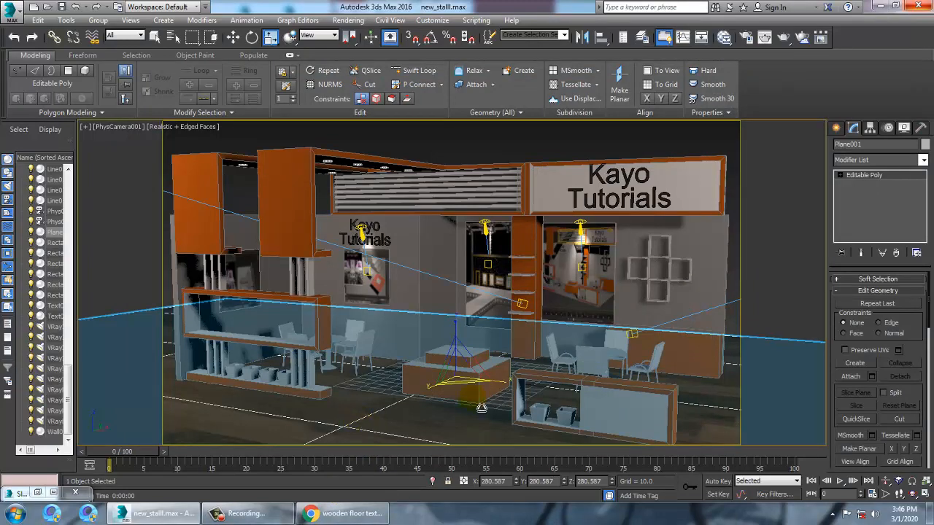
Darken the wood material's reflection colour to a grey with a value of 40 and close the material editor
{"action": "key", "text": "m"}
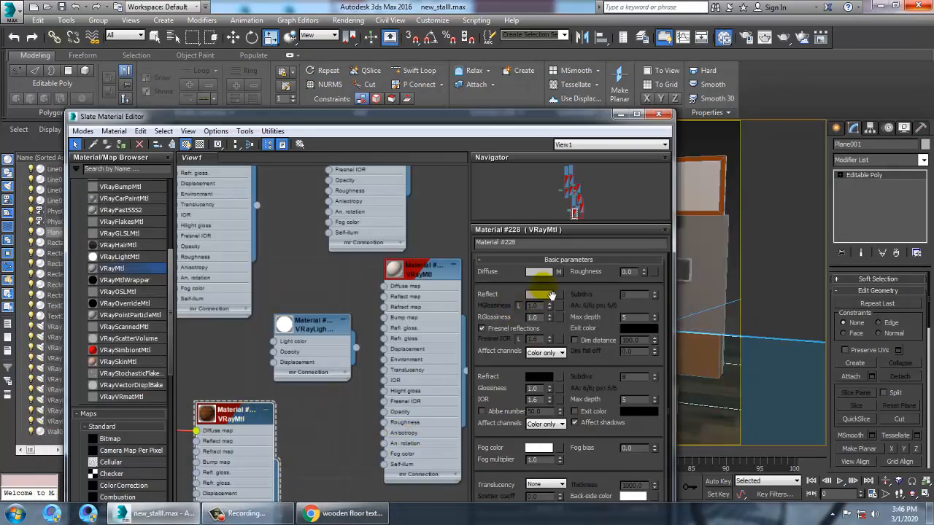
{"action": "left_click", "coordinate": [544, 296]}
{"action": "left_click_drag", "start_coordinate": [346, 111], "coordinate": [346, 88]}
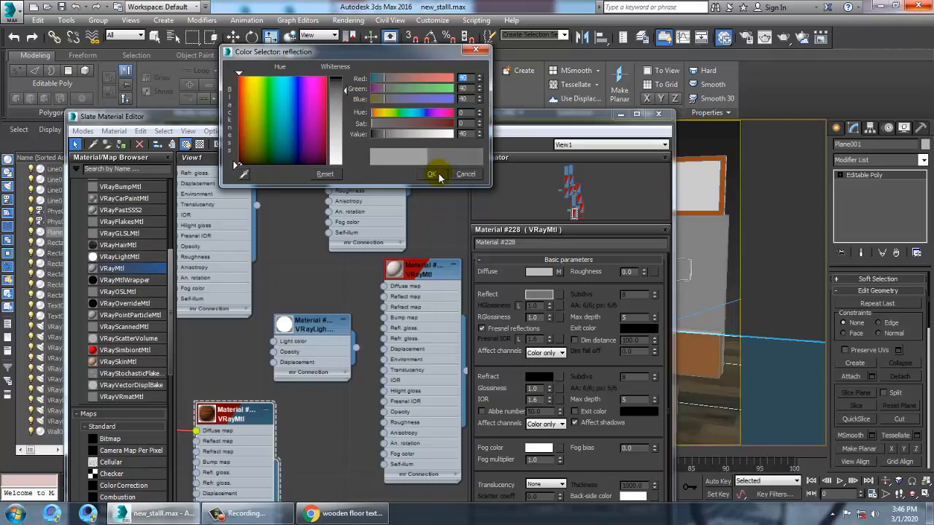
{"action": "left_click", "coordinate": [438, 175]}
{"action": "left_click", "coordinate": [659, 114]}
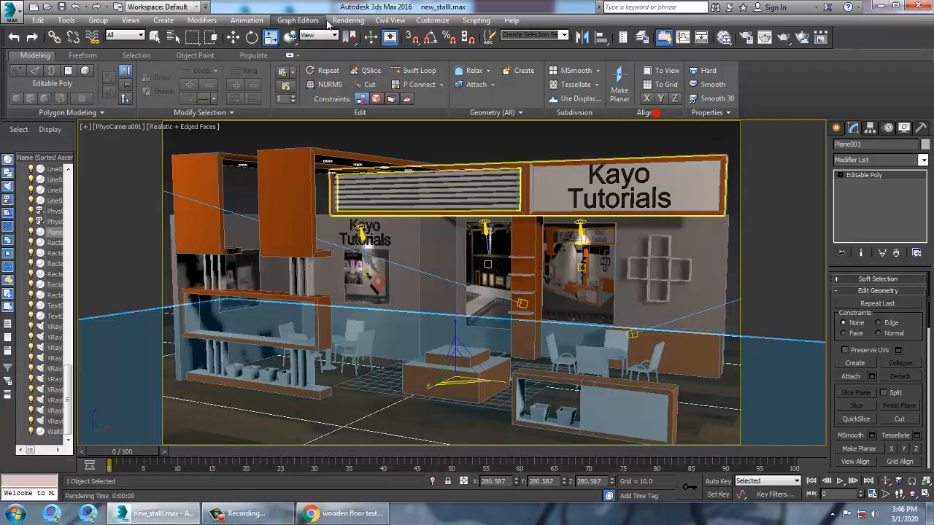
Render the final PhysCamera001 view of the stall with V-Ray at 1920 x 1080
{"action": "left_click", "coordinate": [348, 20]}
{"action": "left_click", "coordinate": [357, 32]}
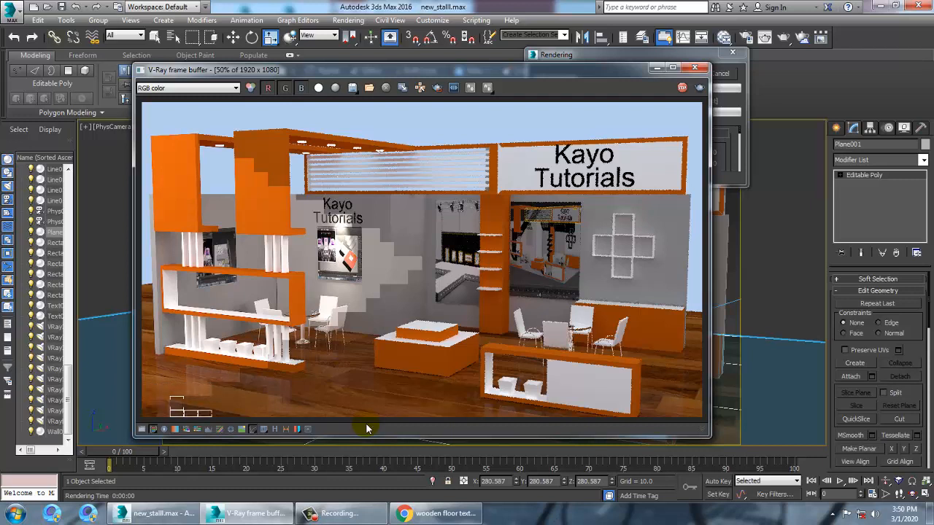
{"action": "left_click", "coordinate": [350, 515]}
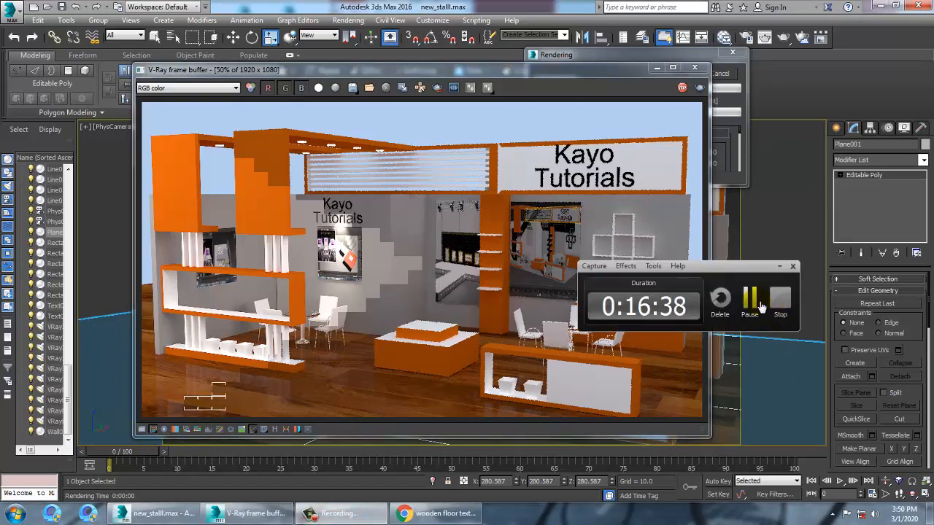
{"action": "left_click", "coordinate": [759, 305]}
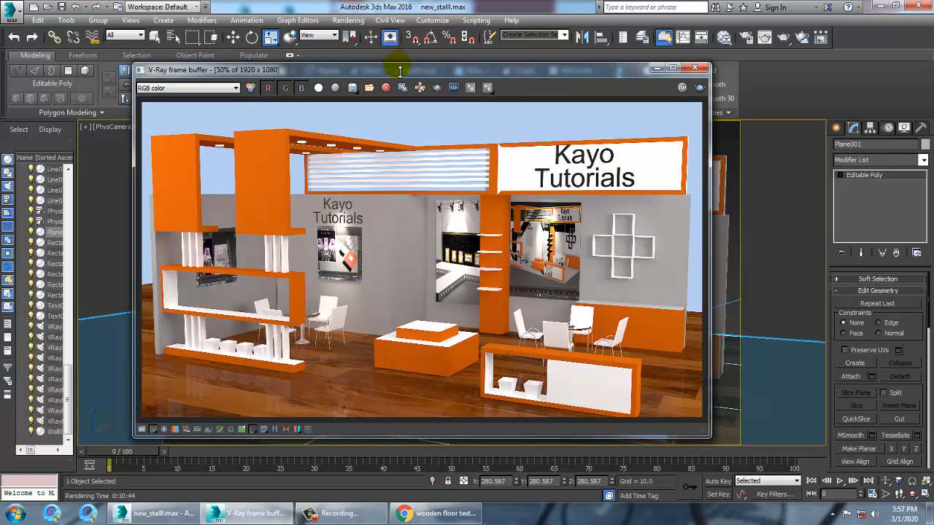
Inspect the finished render at 100%, checking the floor reflections, the furniture and the stall walls
{"action": "mouse_move", "coordinate": [400, 71]}
{"action": "left_mouse_down"}
{"action": "mouse_move", "coordinate": [400, 91]}
{"action": "mouse_move", "coordinate": [400, 68]}
{"action": "left_mouse_up"}
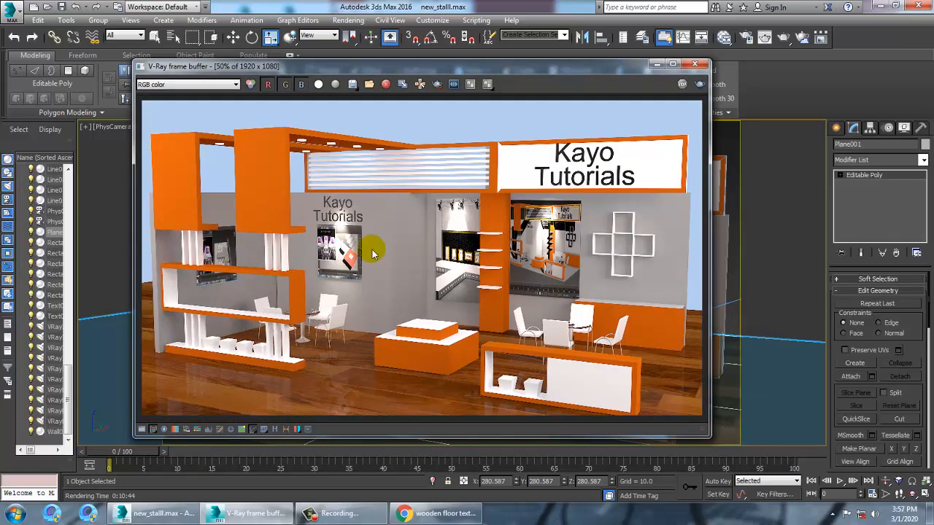
{"action": "double_click", "coordinate": [367, 279]}
{"action": "left_click_drag", "start_coordinate": [428, 248], "coordinate": [500, 187]}
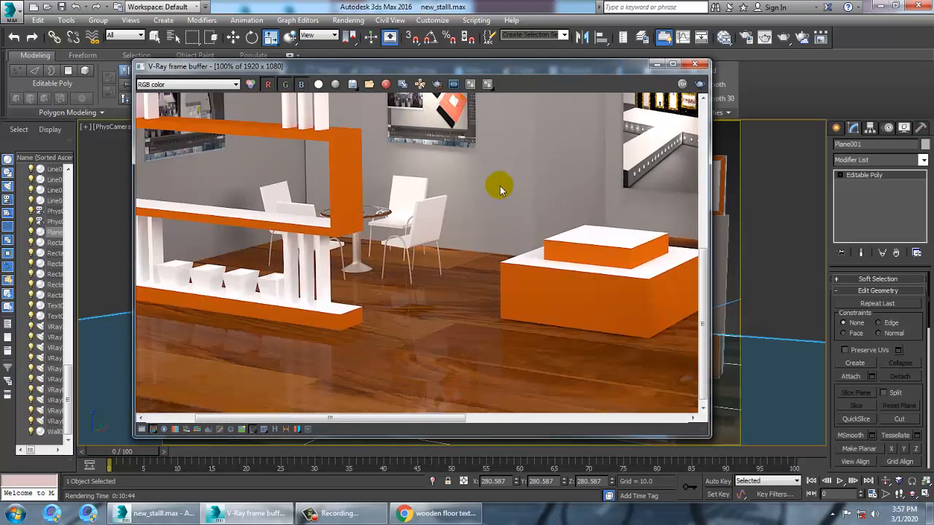
{"action": "middle_click_drag", "start_coordinate": [548, 196], "coordinate": [448, 289]}
{"action": "double_click", "coordinate": [448, 289]}
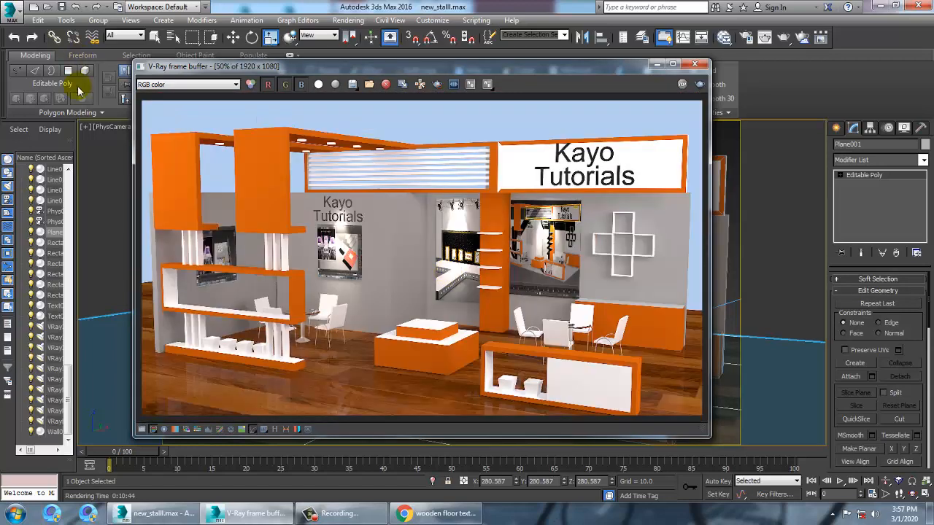
Open the image-saving dialog for the finished render and cancel it
{"action": "left_click", "coordinate": [353, 84]}
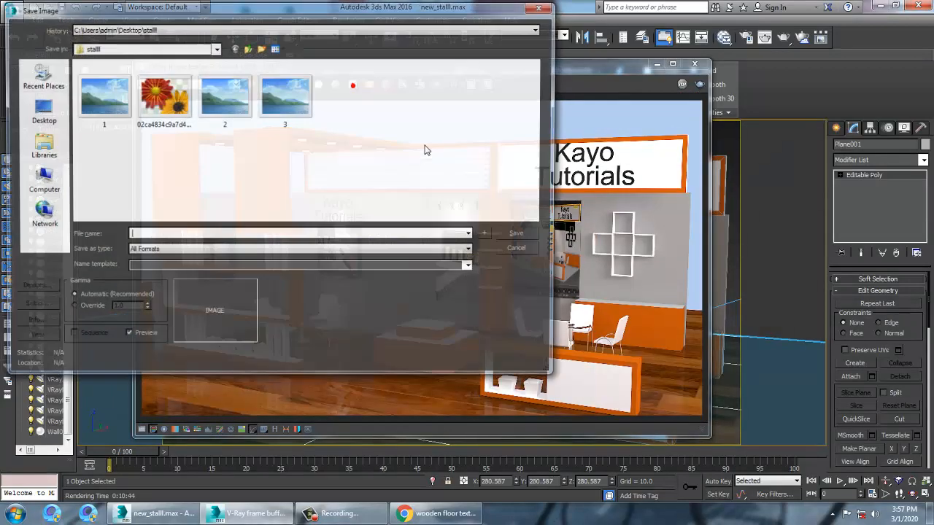
{"action": "key", "text": "Escape"}
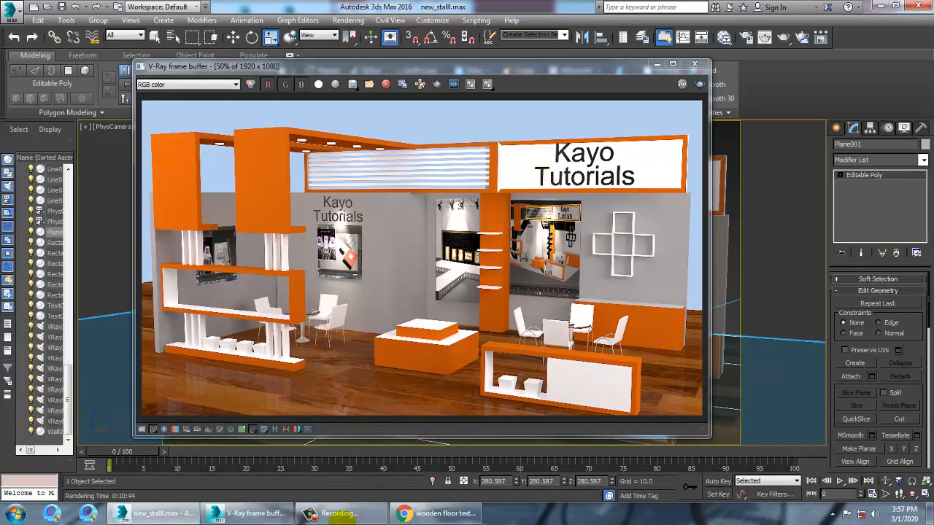
{"action": "left_click", "coordinate": [336, 514]}
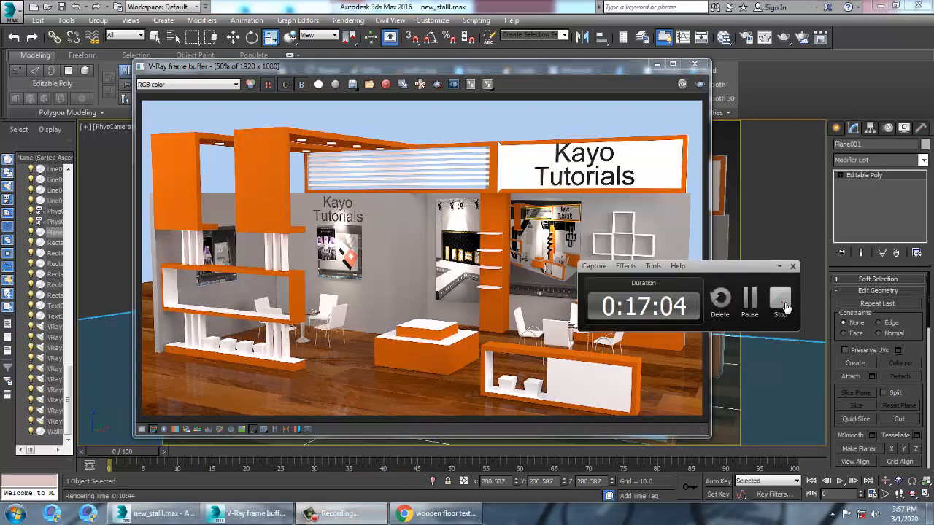